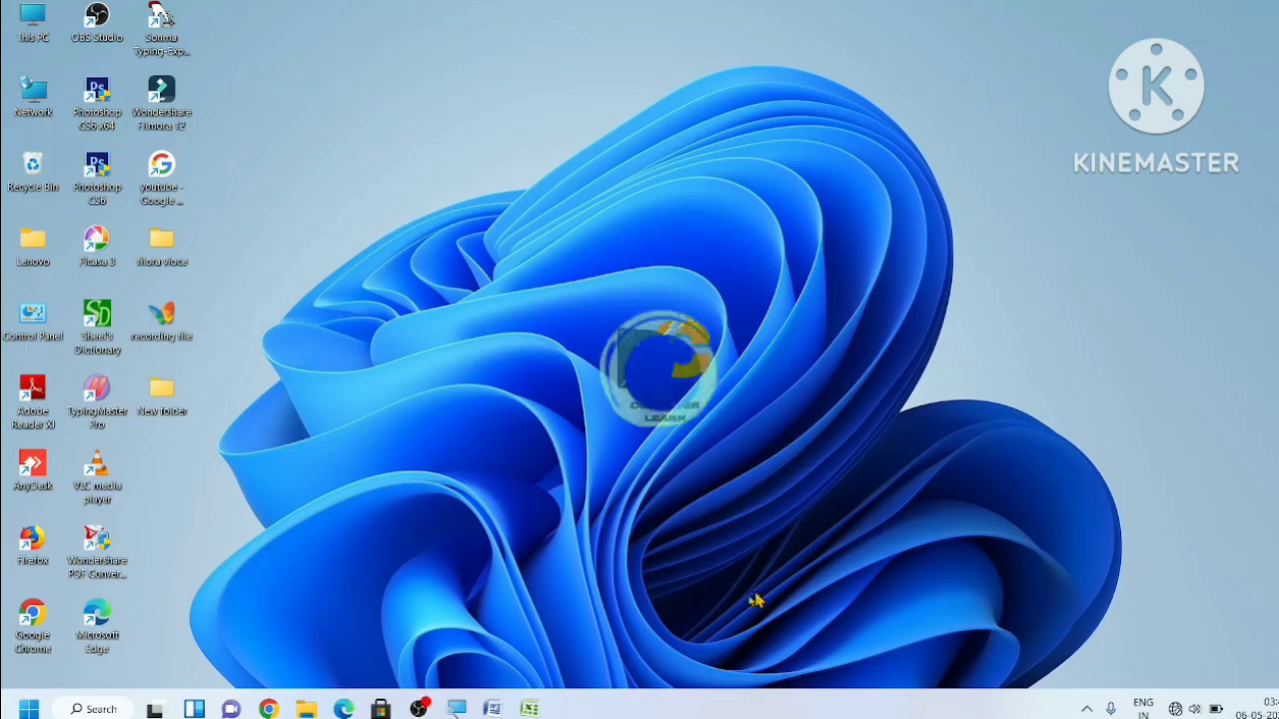
# Step: In Word, show the F1 help window, then hide and restore the ribbon with Ctrl+F1
pyautogui.click(492, 708)
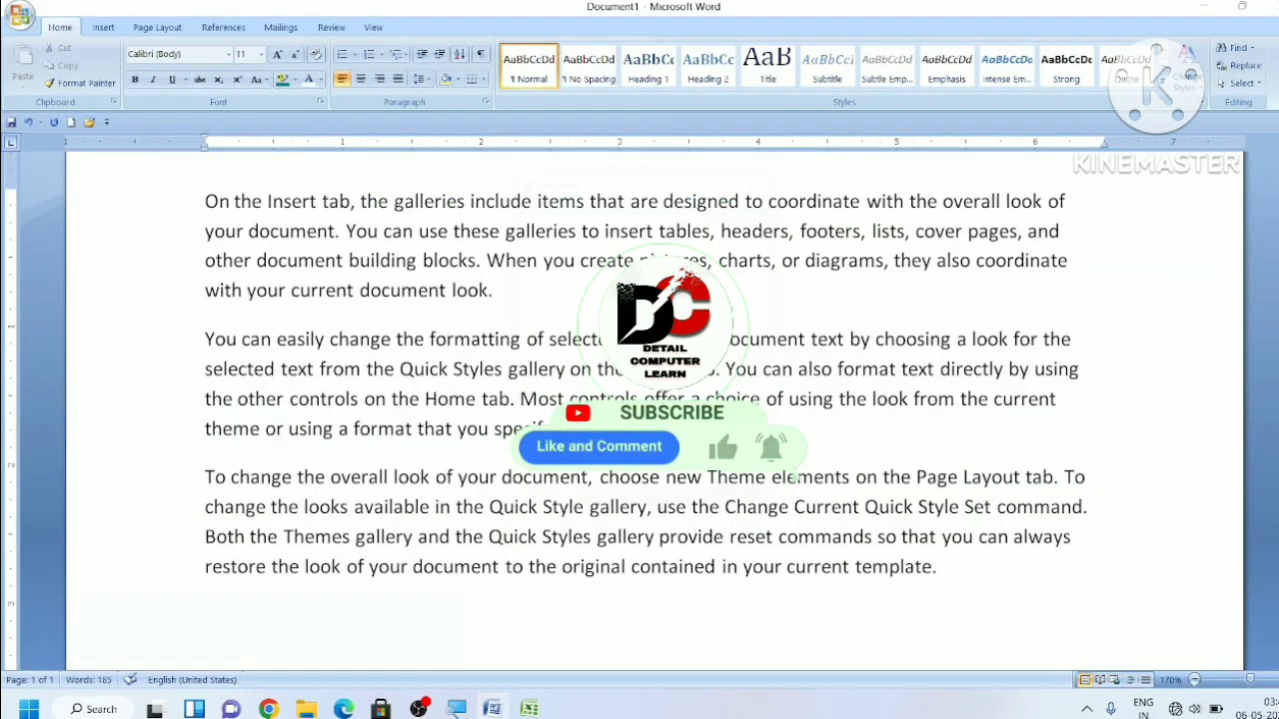
pyautogui.press('F1')
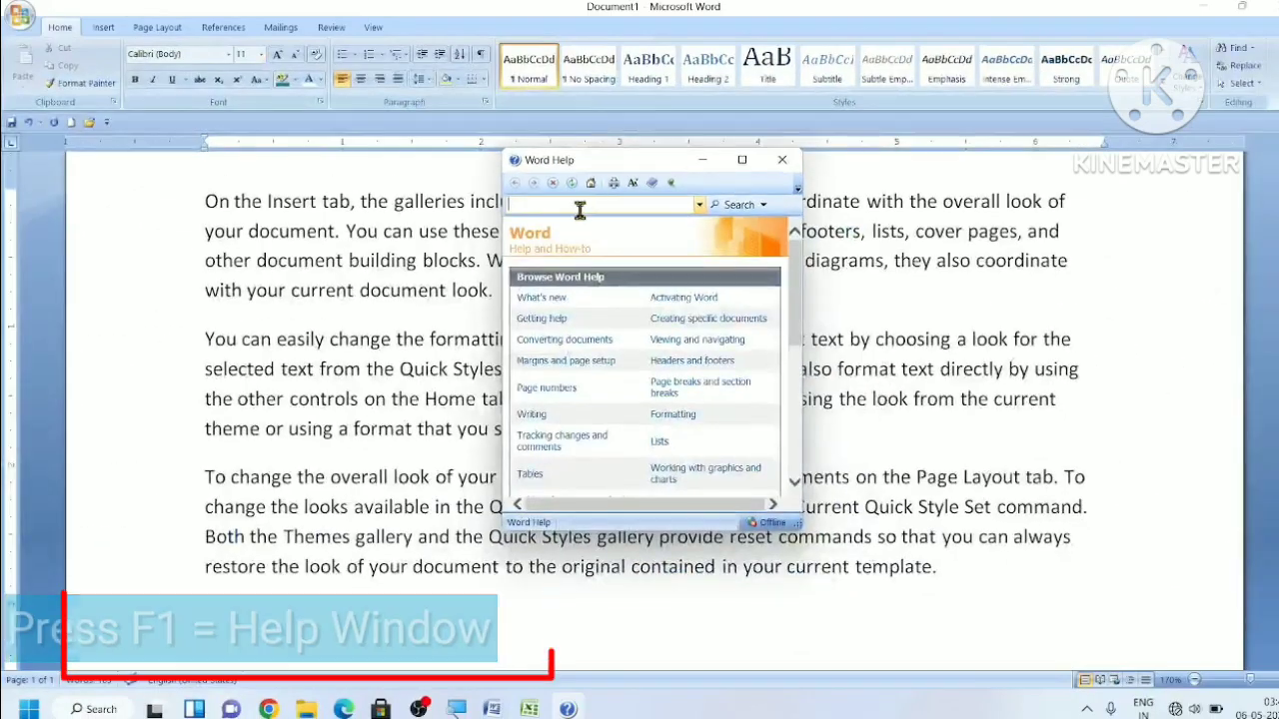
pyautogui.click(782, 160)
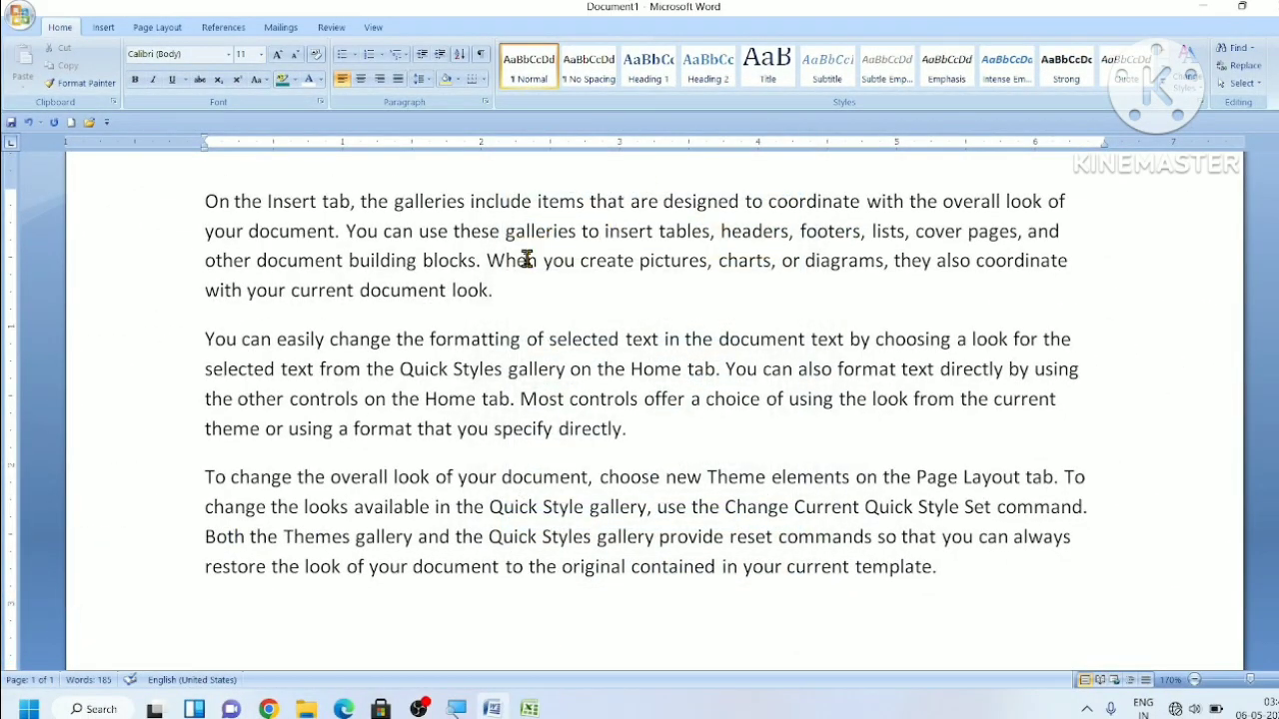
pyautogui.hotkey('ctrl', 'F1')
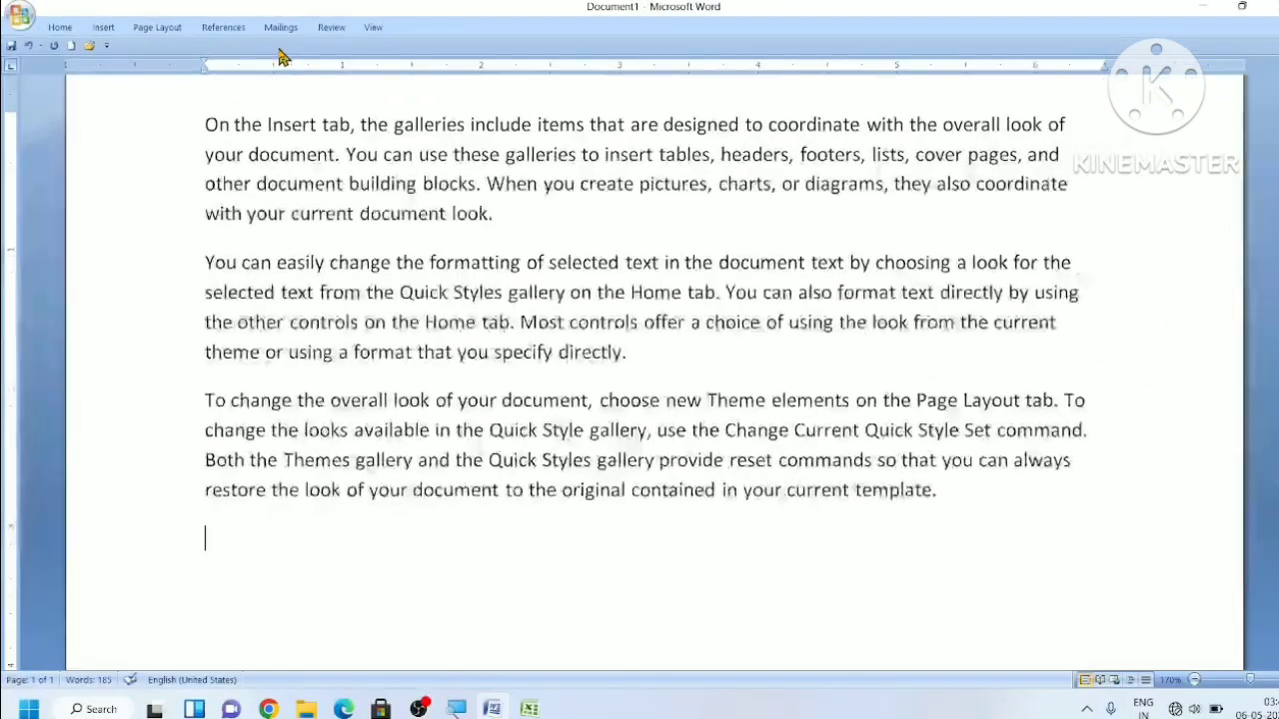
pyautogui.hotkey('ctrl', 'F1')
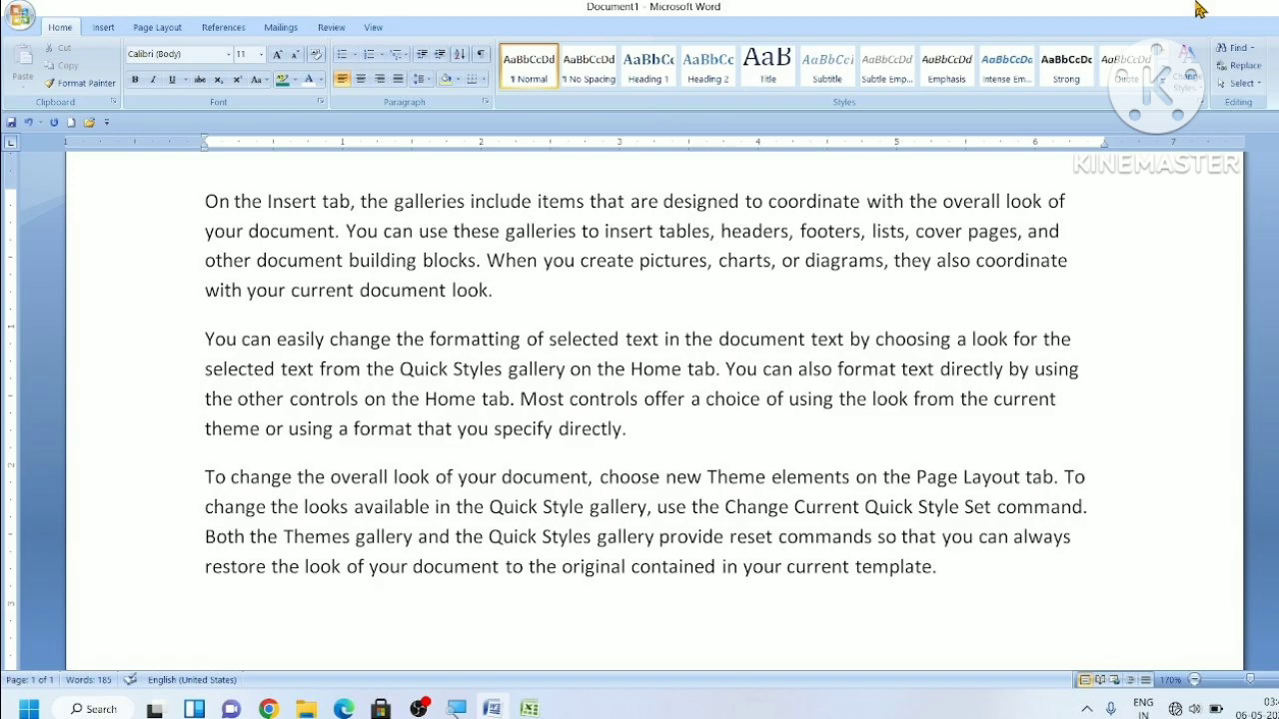
# Step: Rename the desktop's New folder to fff with F2 and return to the Word document
pyautogui.click(1199, 9)
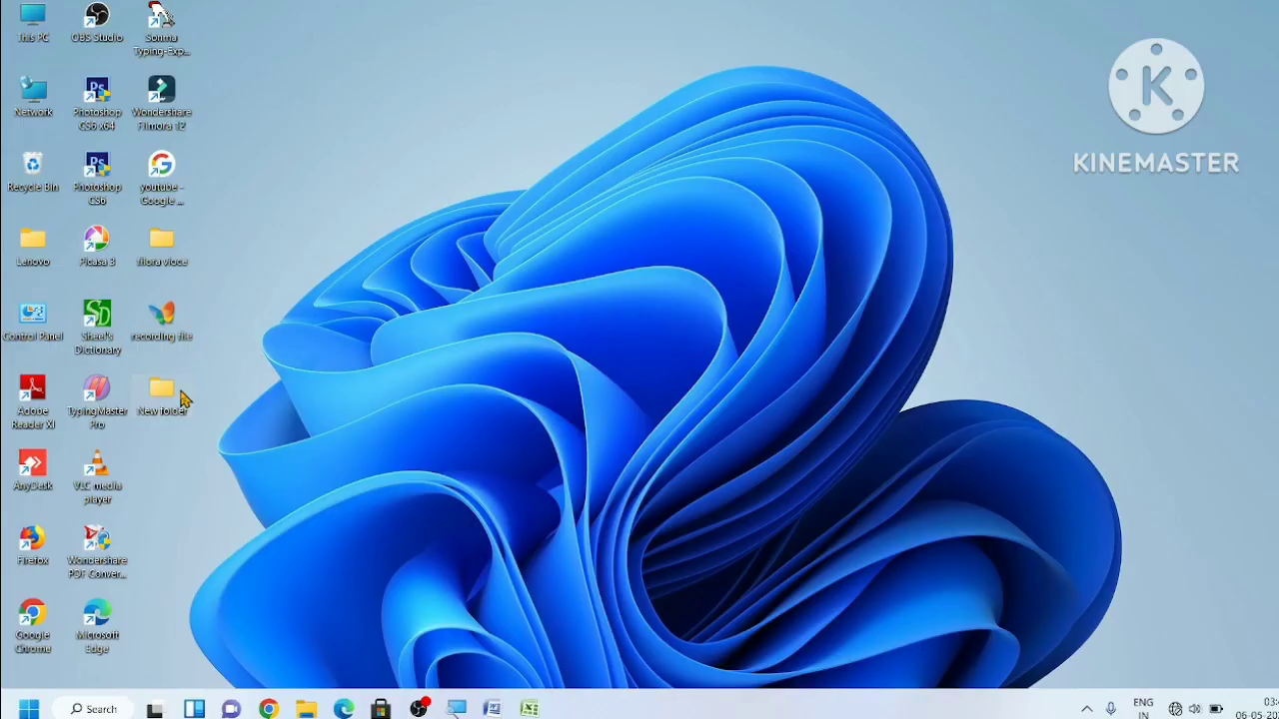
pyautogui.press('F2')
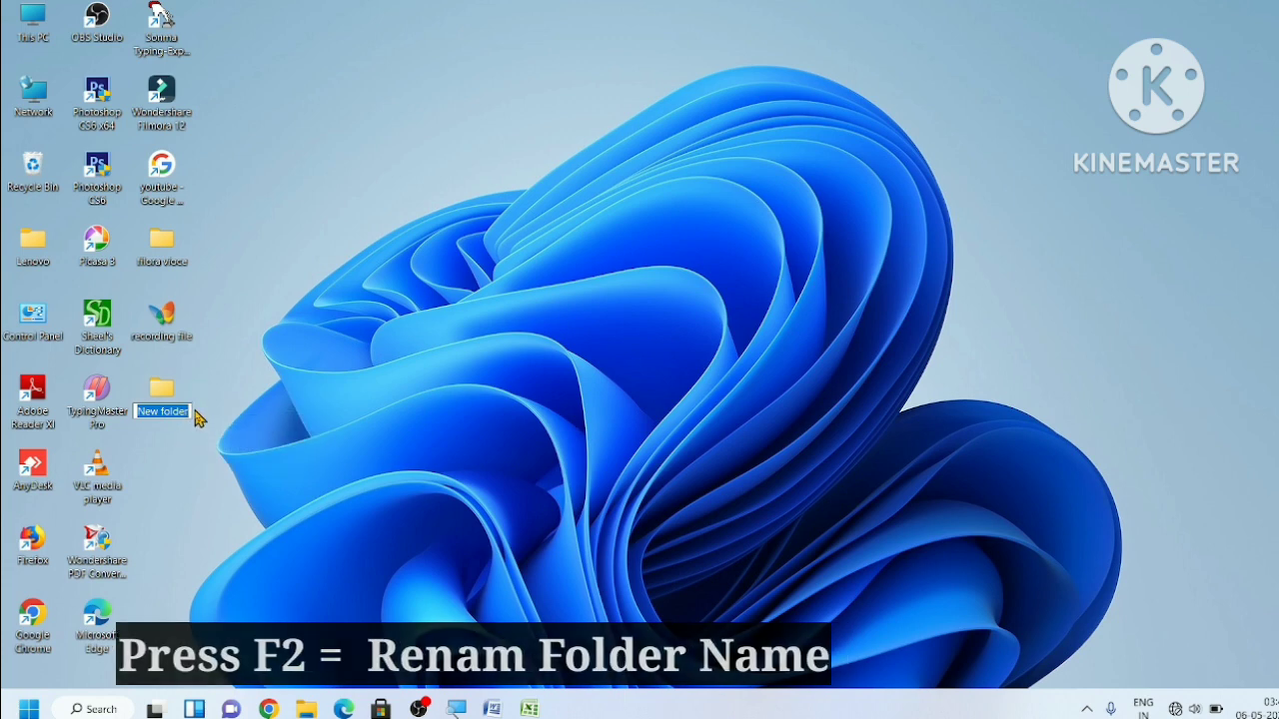
pyautogui.write('ffff')
pyautogui.click(196, 413)
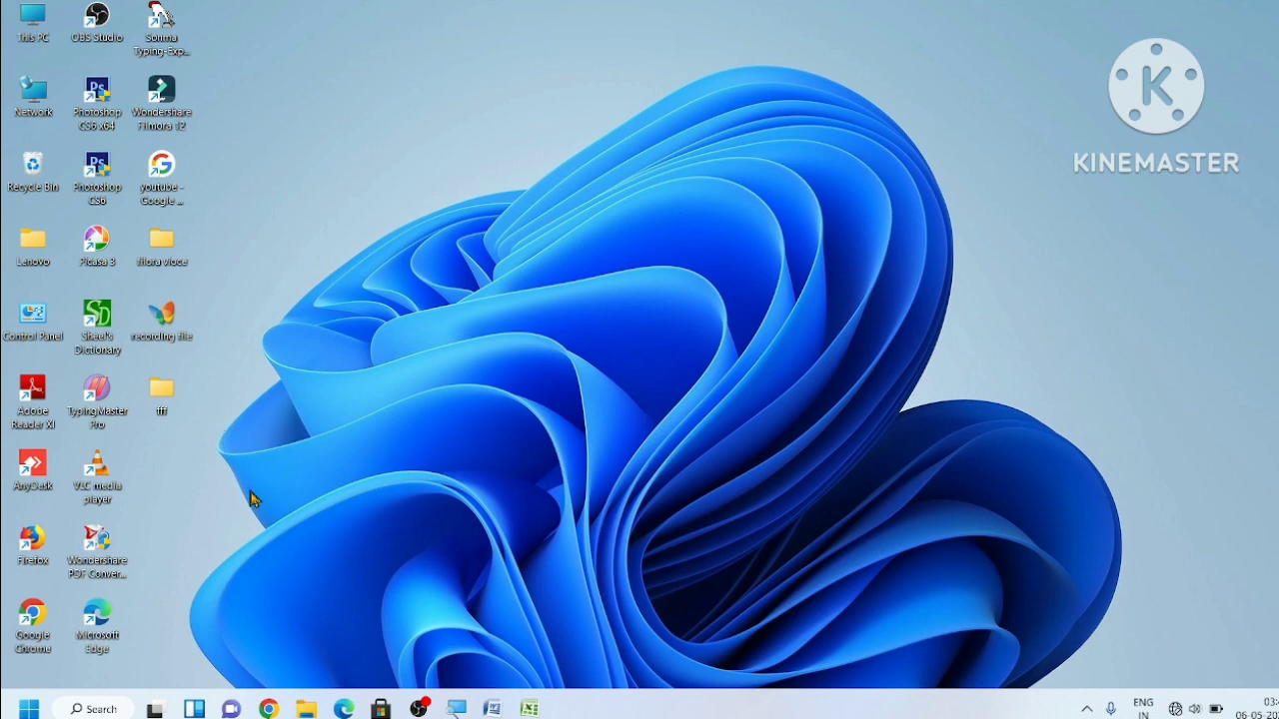
pyautogui.click(492, 710)
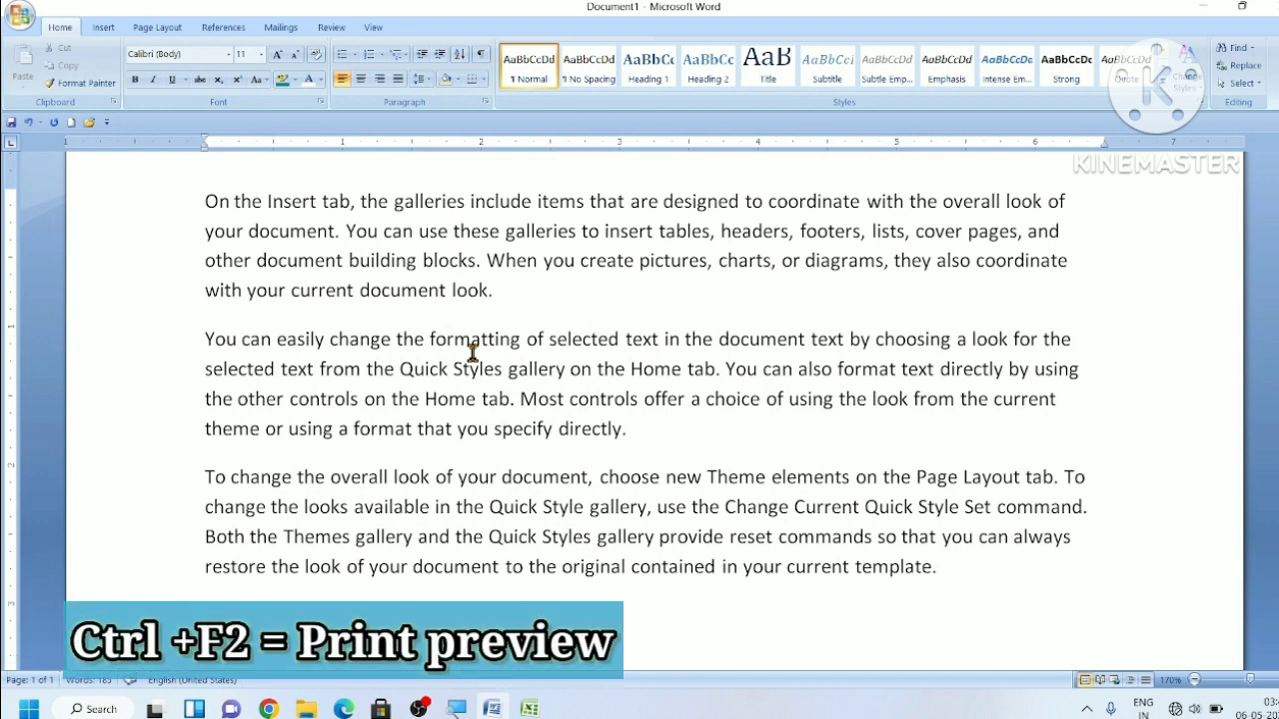
pyautogui.hotkey('ctrl', 'F2')
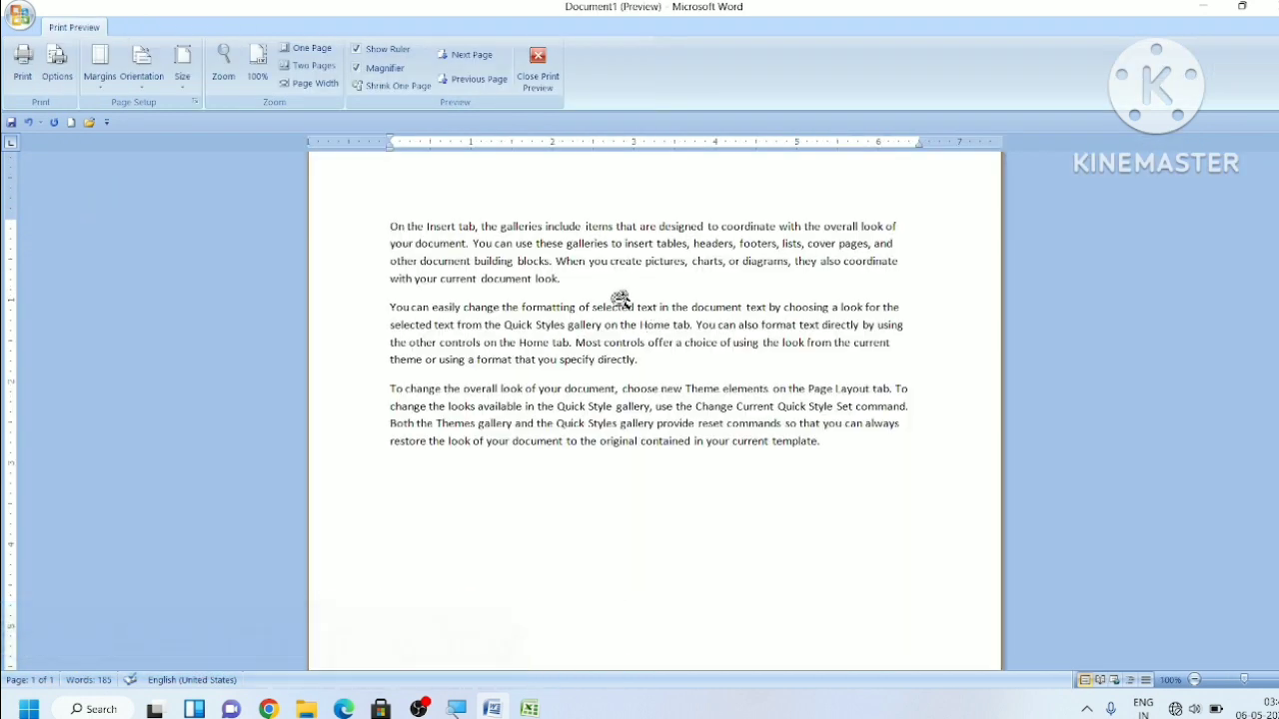
pyautogui.click(541, 80)
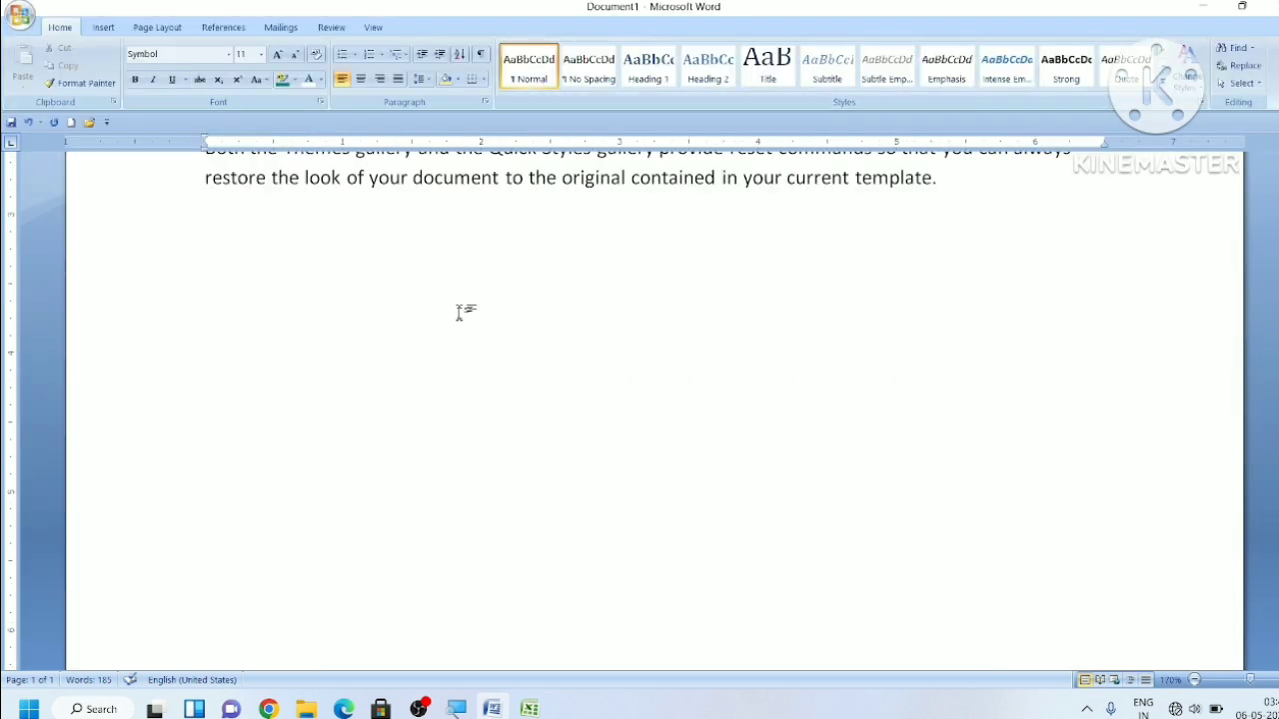
pyautogui.hotkey('ctrl', 'F2')
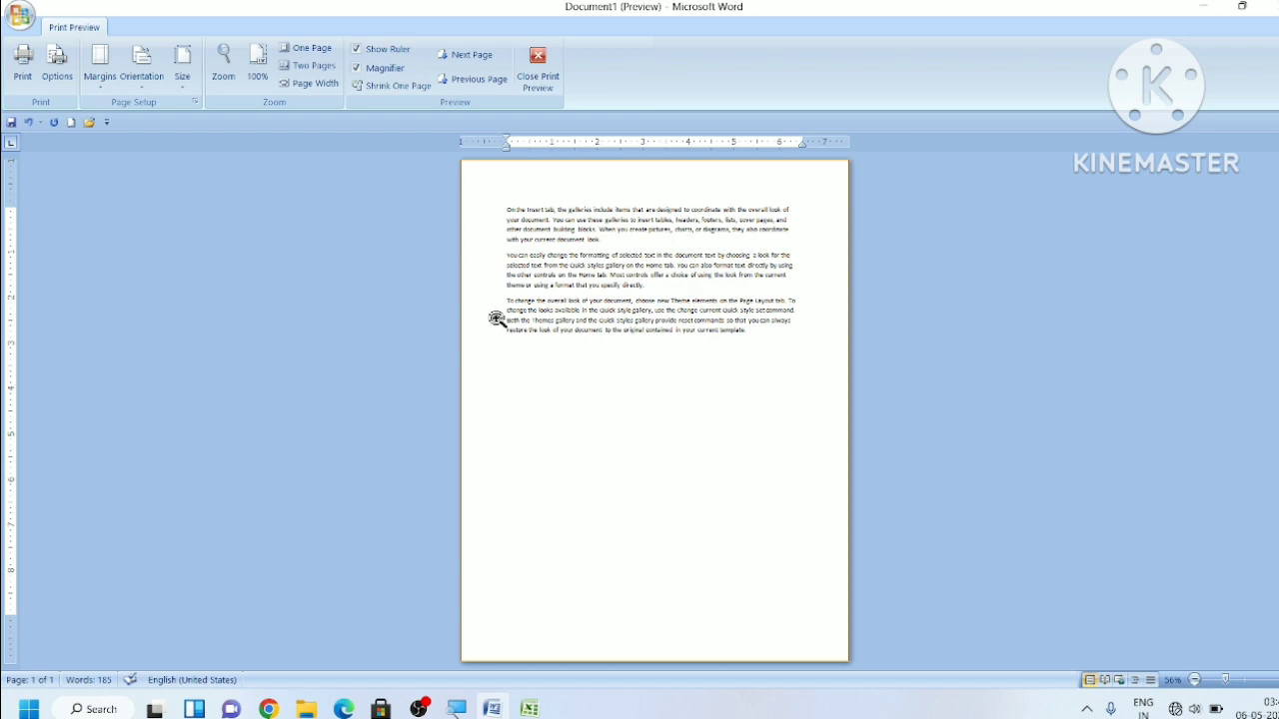
pyautogui.hotkey('ctrl', 'F2')
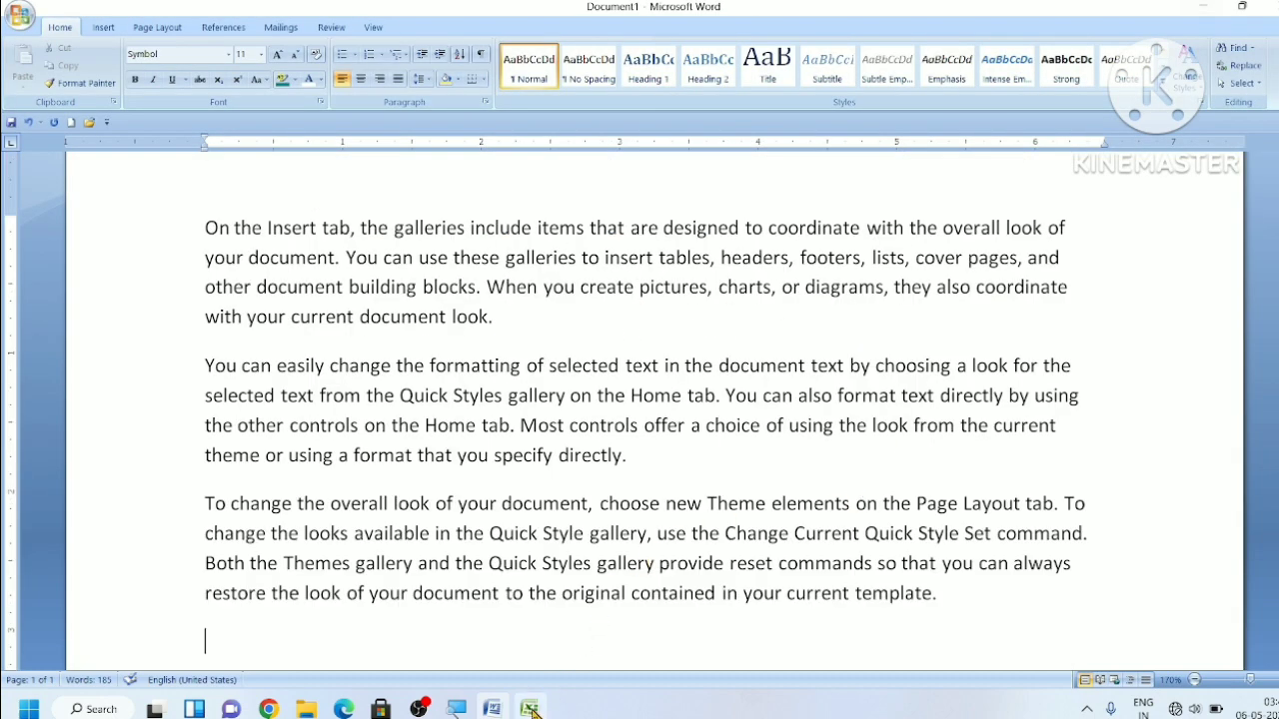
pyautogui.click(530, 710)
pyautogui.click(350, 329)
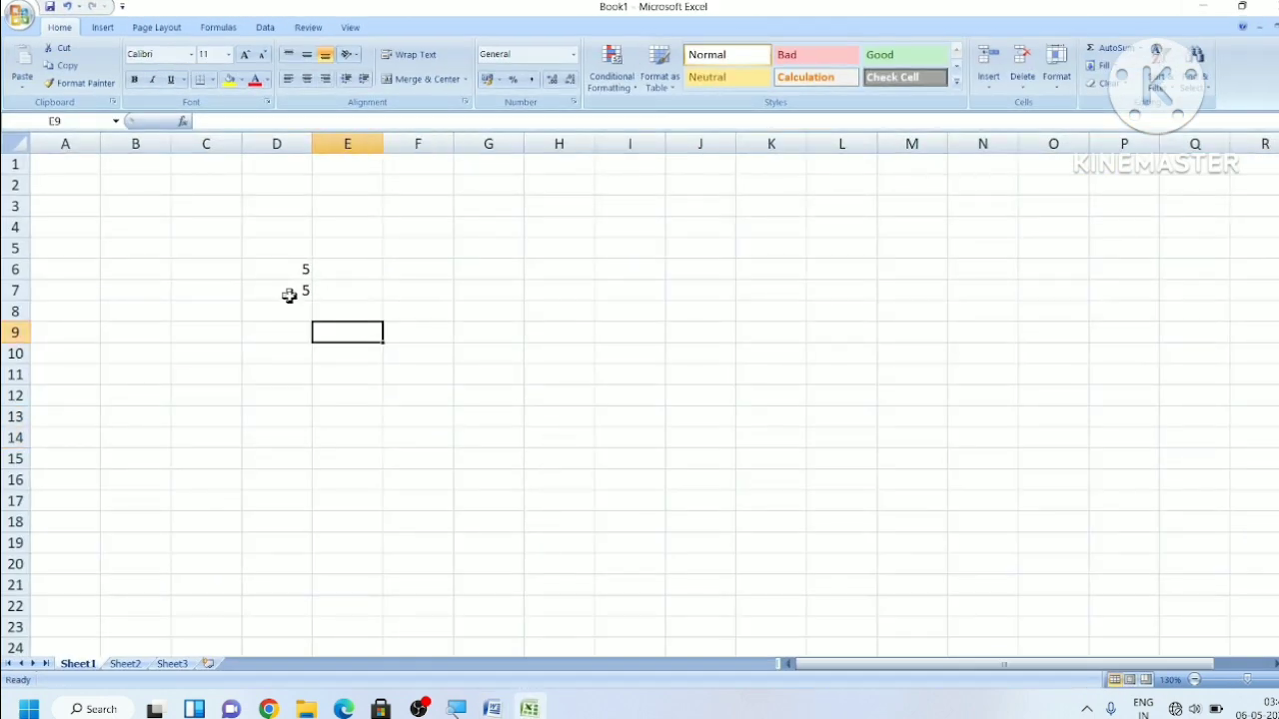
pyautogui.click(289, 294)
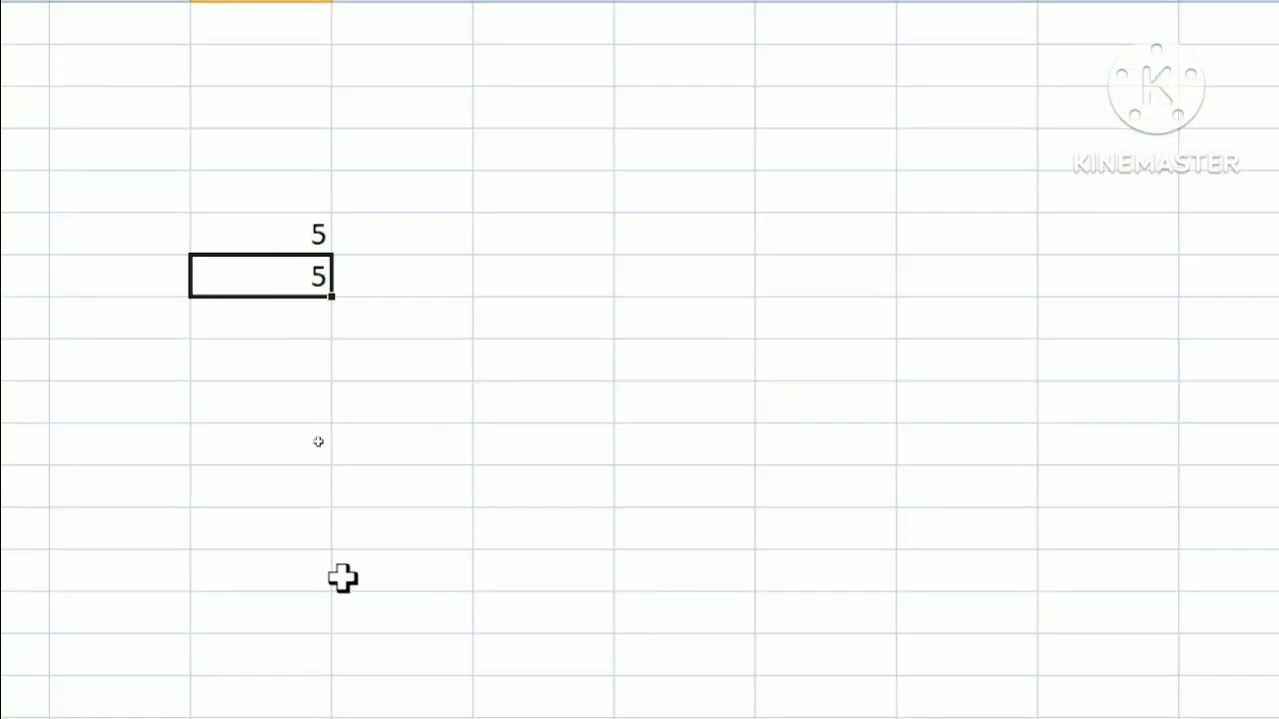
pyautogui.press('F2')
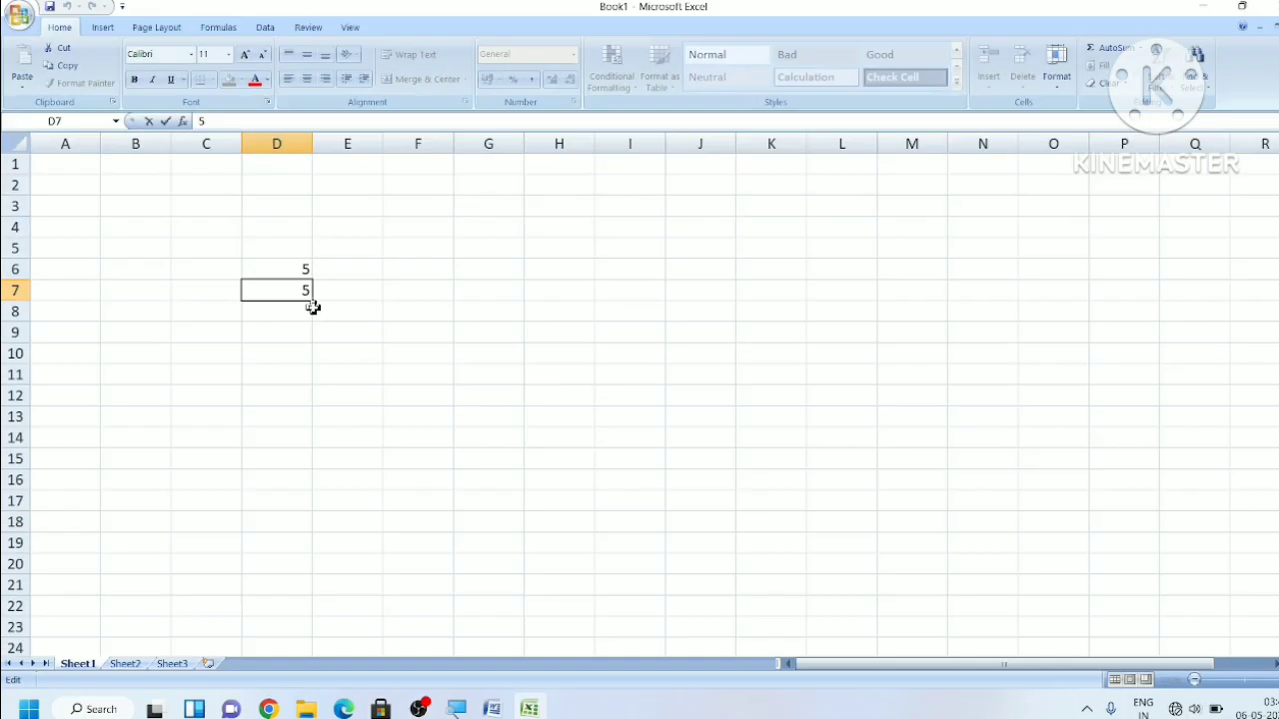
pyautogui.click(347, 315)
pyautogui.click(297, 292)
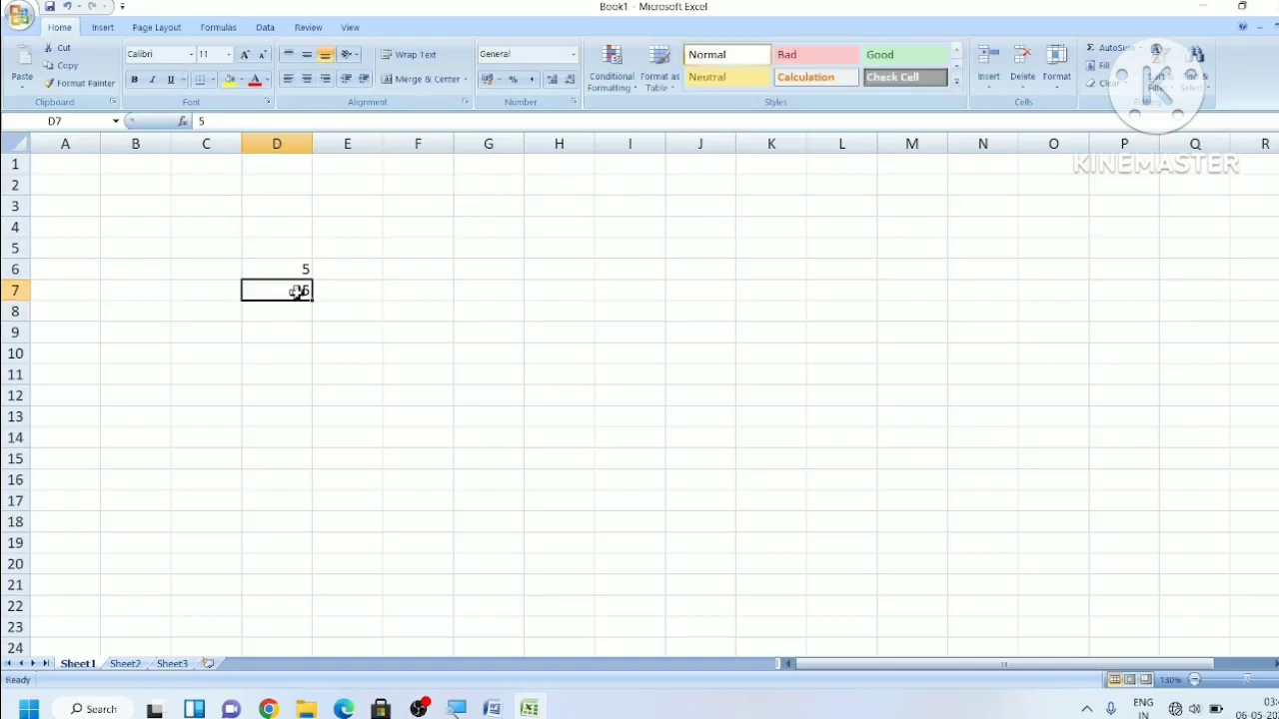
pyautogui.click(371, 352)
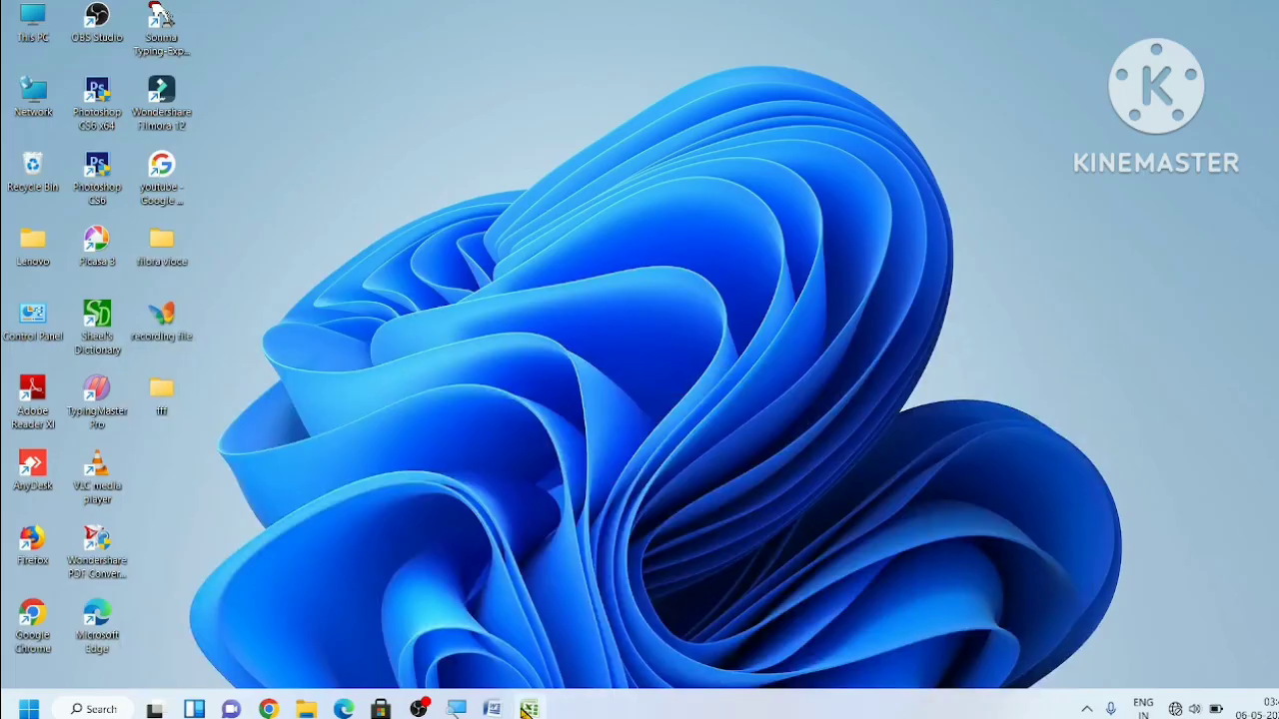
# Step: Cycle the second Word paragraph through capitals and lowercase to sentence case with Shift+F3
pyautogui.click(491, 709)
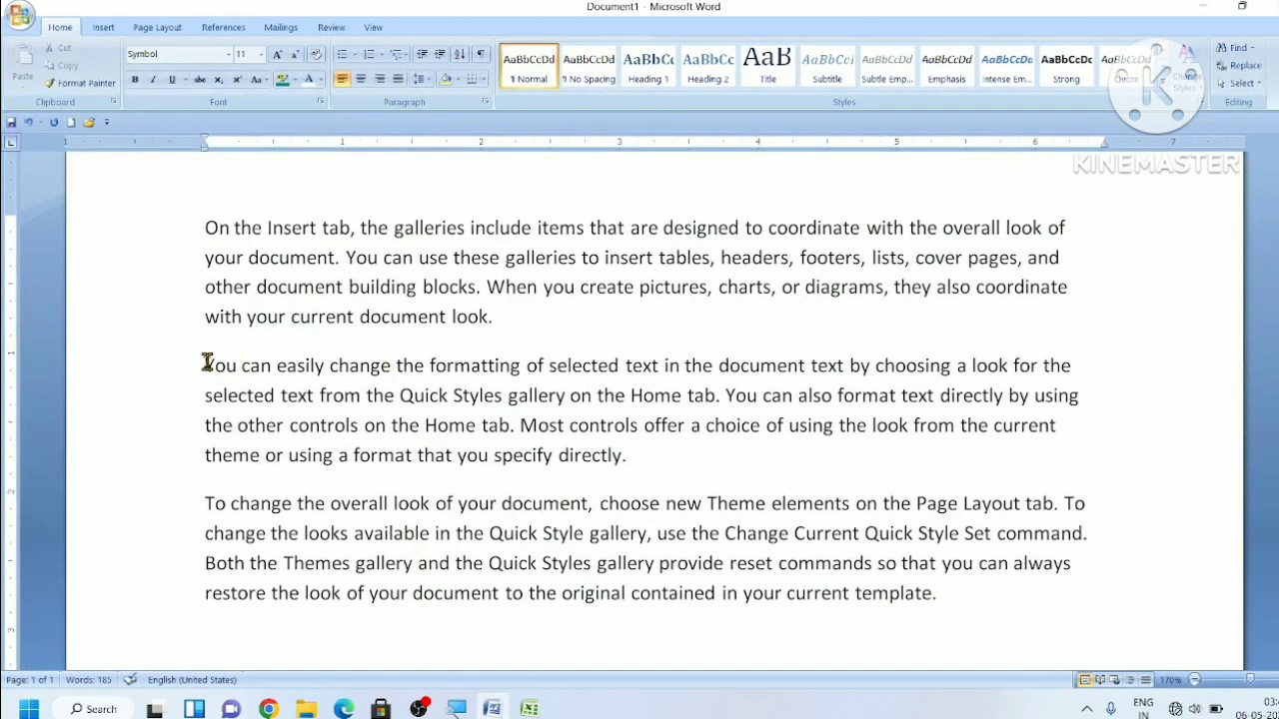
pyautogui.moveTo(207, 363); pyautogui.dragTo(644, 454)
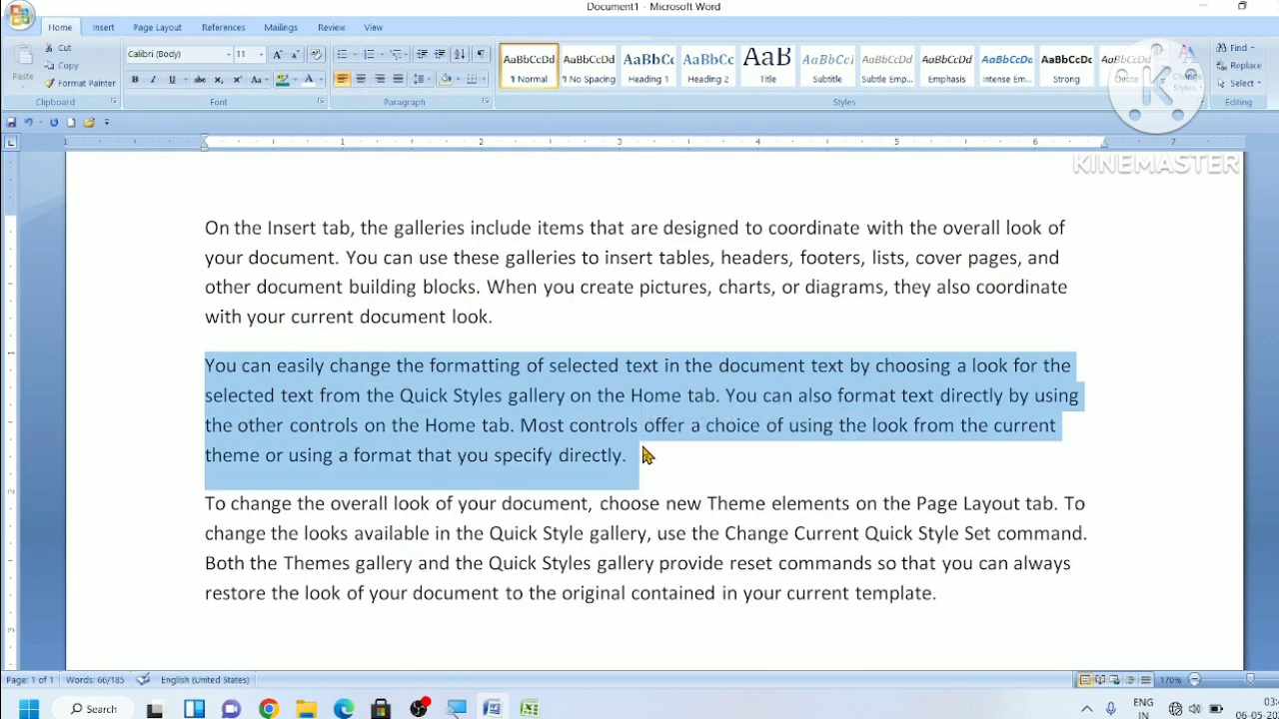
pyautogui.hotkey('shift', 'F3')
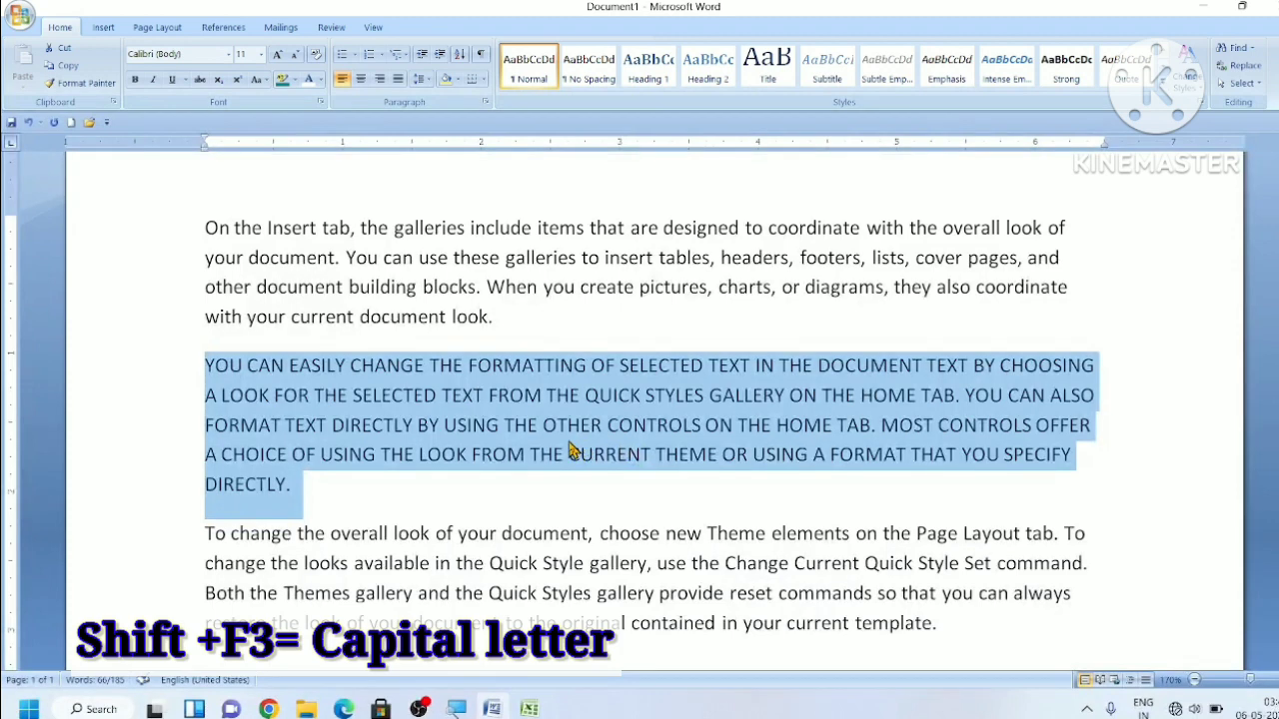
pyautogui.hotkey('shift', 'F3')
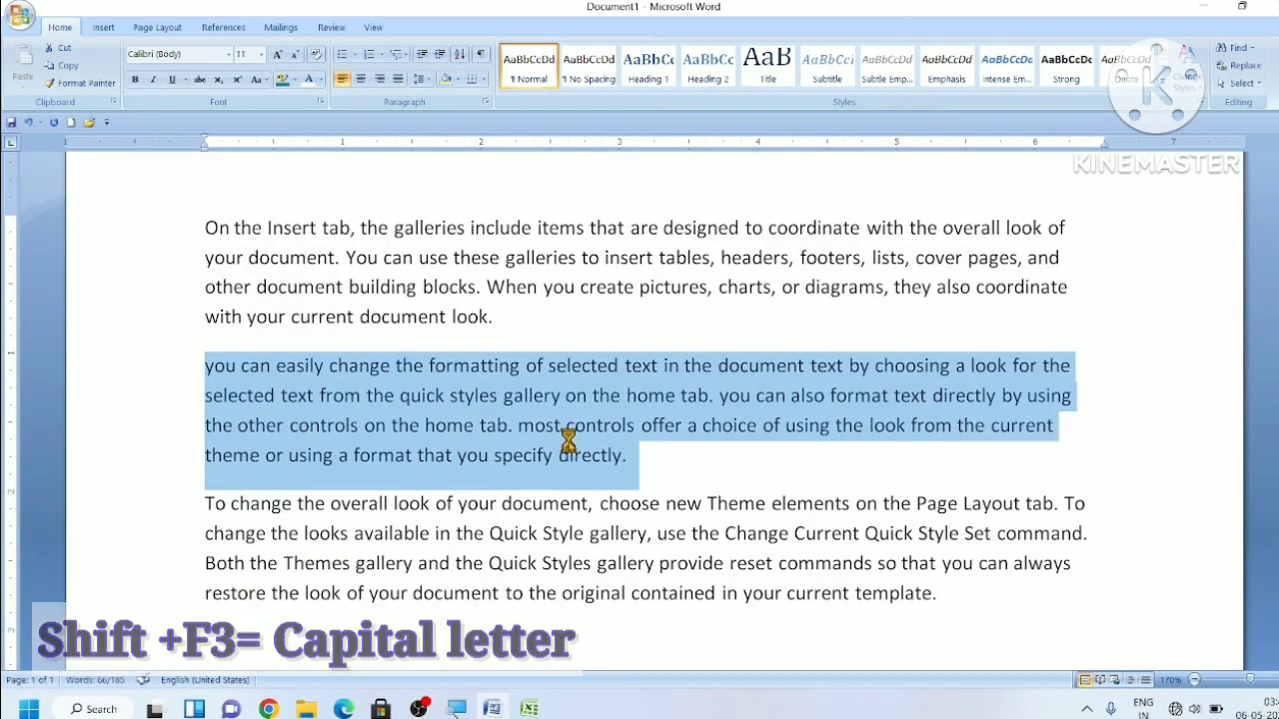
pyautogui.hotkey('shift', 'F3')
# Step: Deselect the paragraph, switch to Excel and select cell D8
pyautogui.click(668, 456)
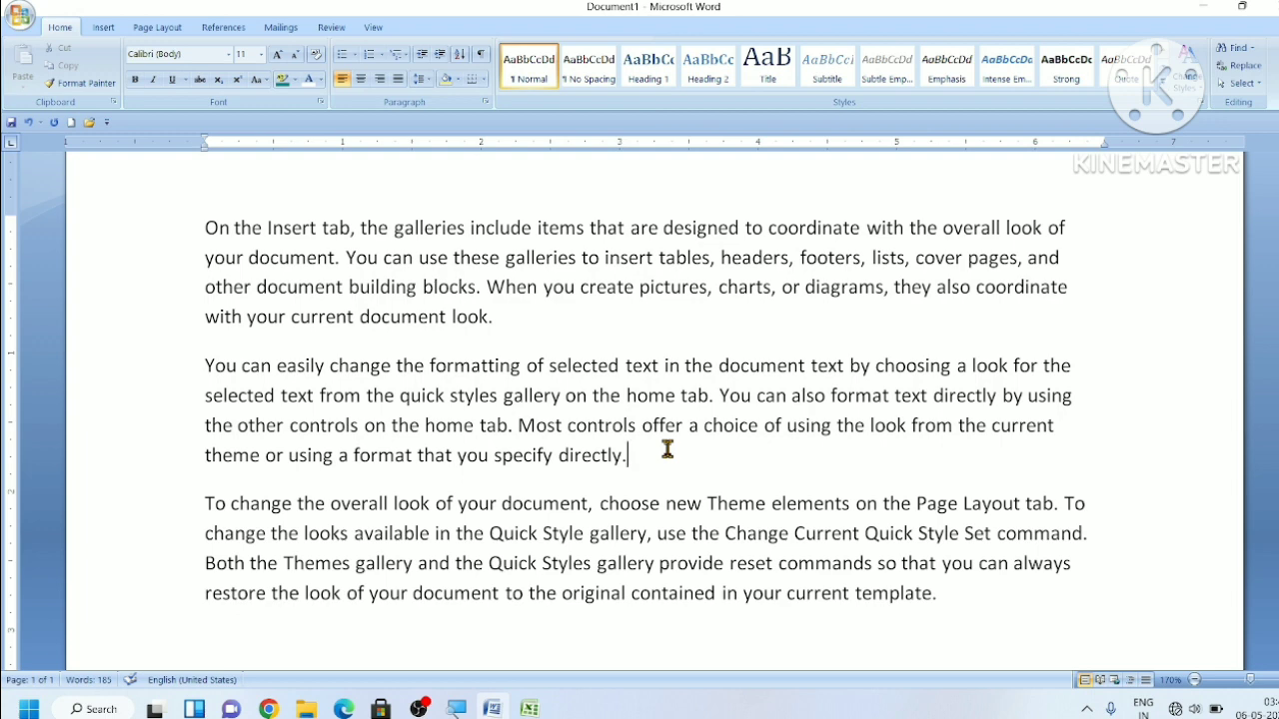
pyautogui.click(529, 709)
pyautogui.click(294, 310)
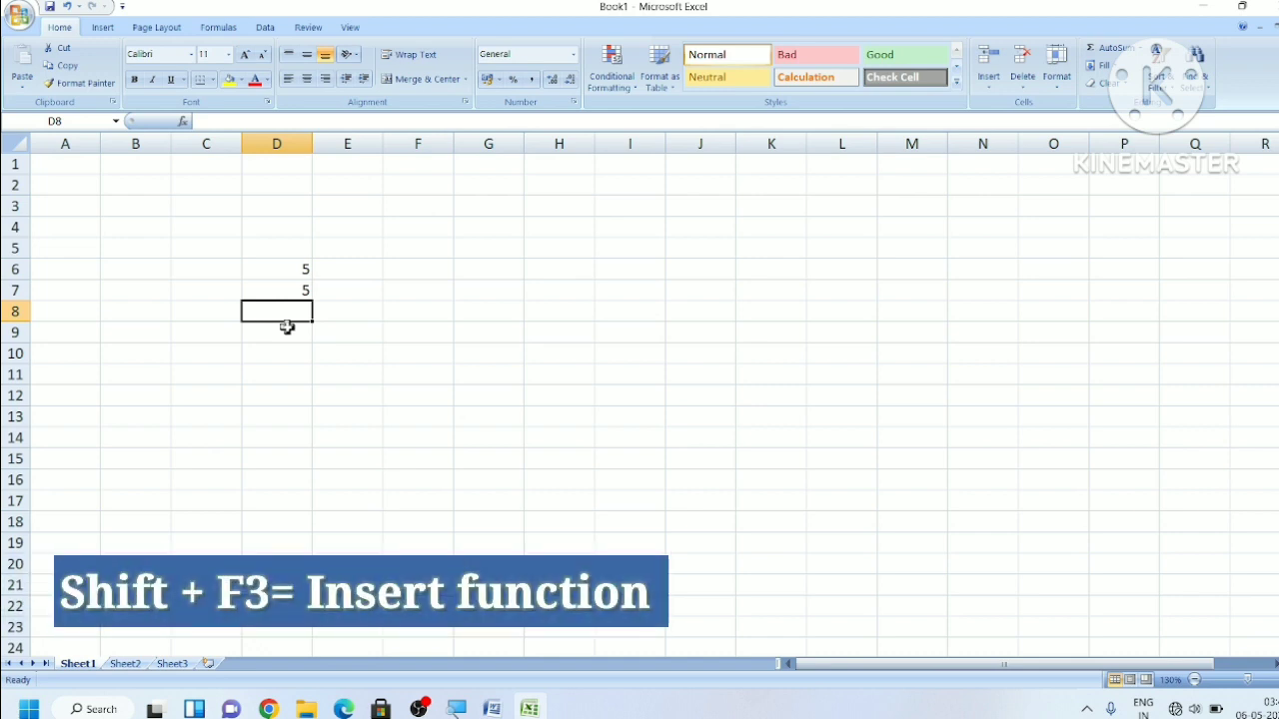
# Step: Insert =SUM(D6:D7) in D8 through the Shift+F3 function search so it shows 10
pyautogui.hotkey('shift', 'F3')
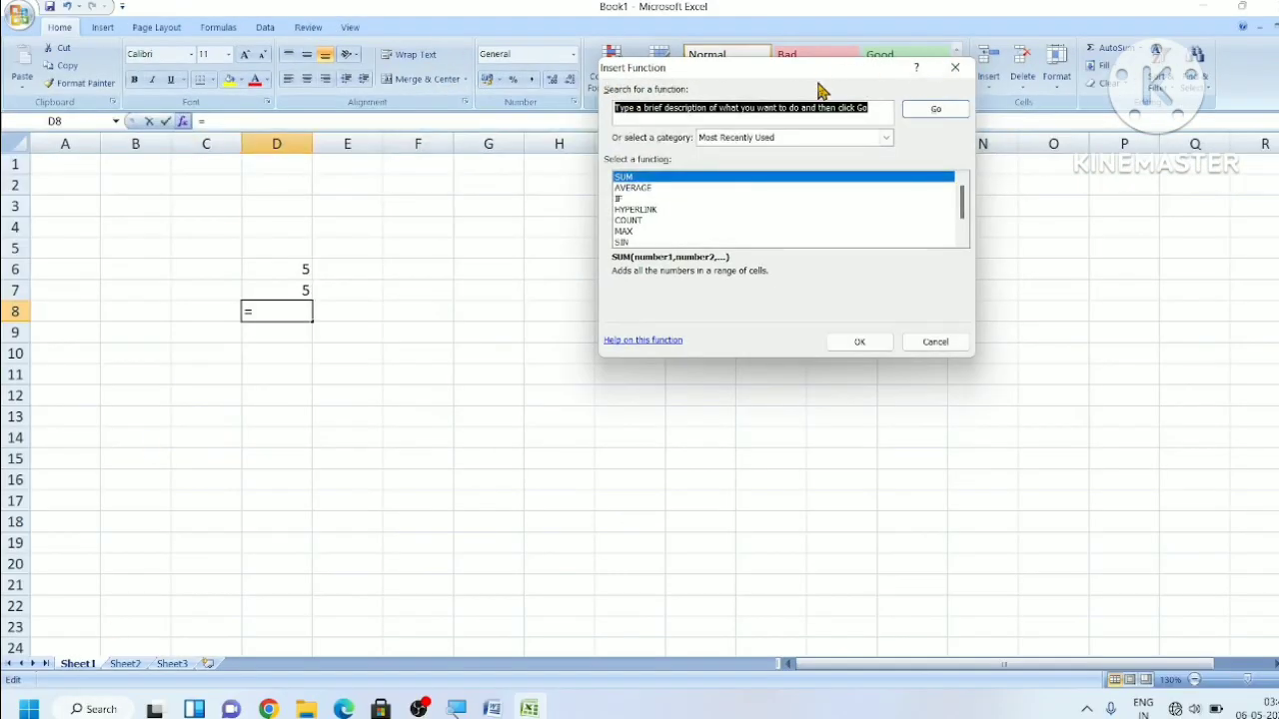
pyautogui.click(879, 108)
pyautogui.write('sum')
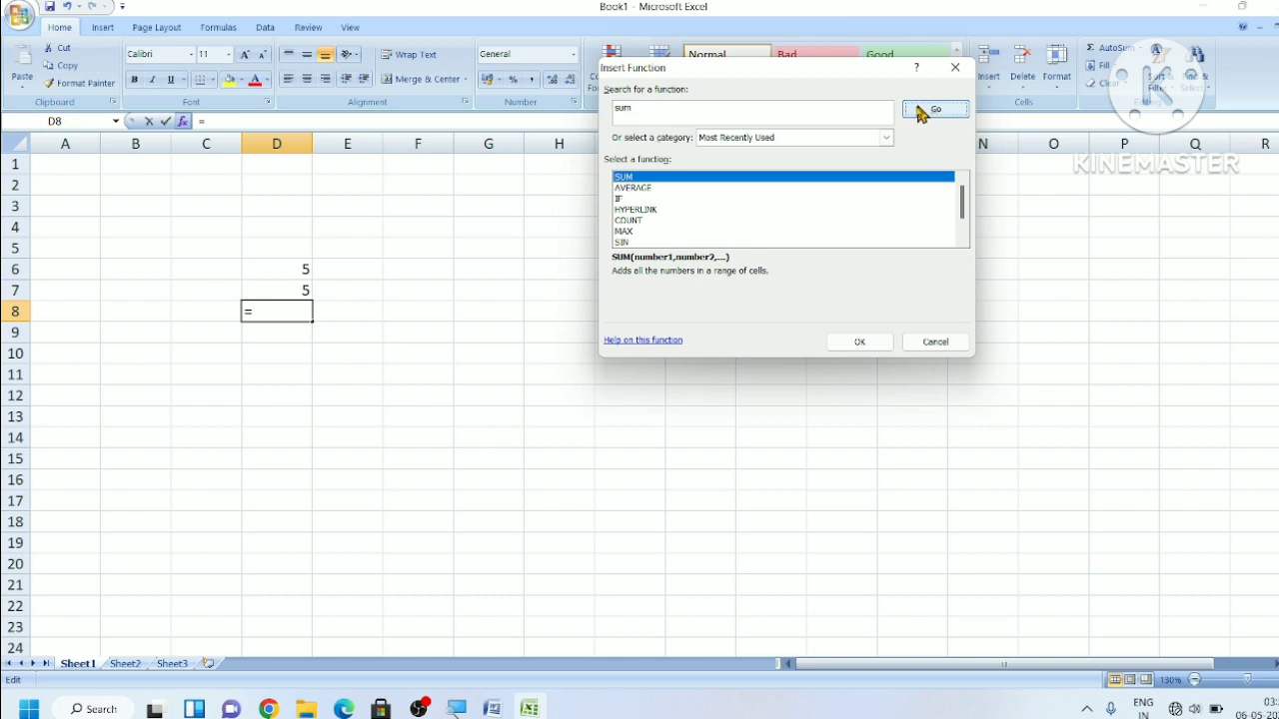
pyautogui.click(916, 111)
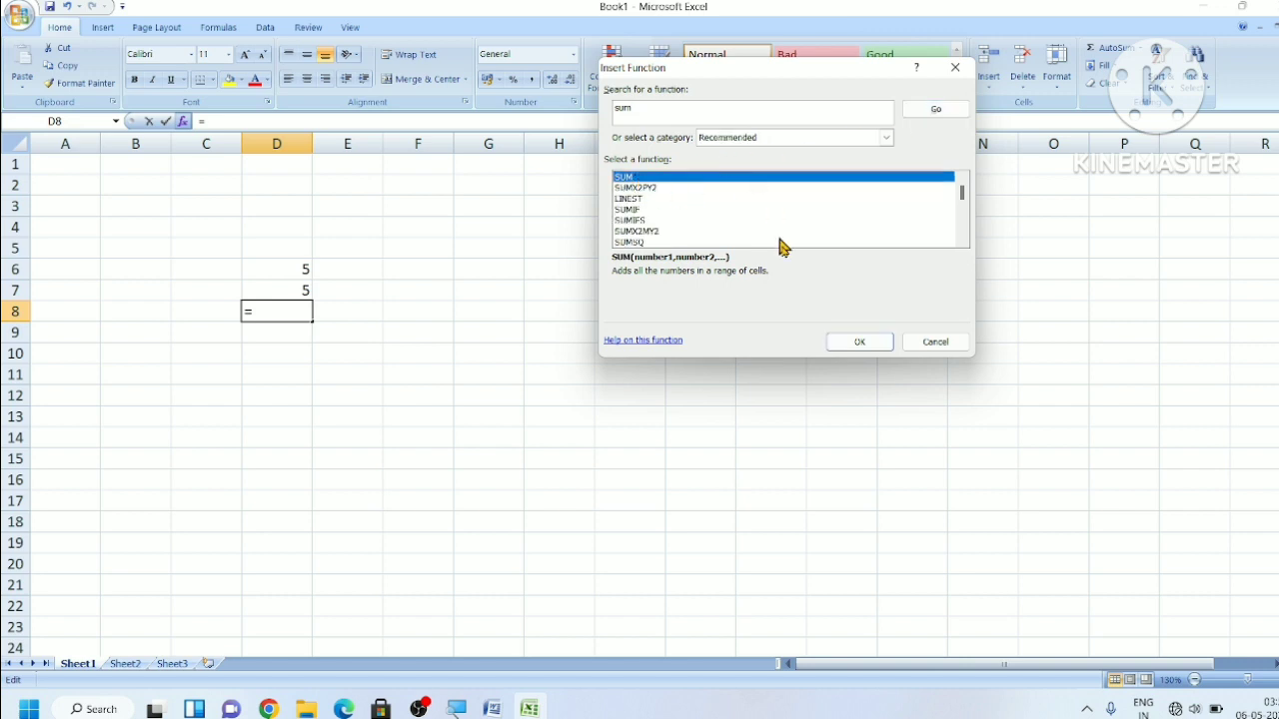
pyautogui.click(849, 342)
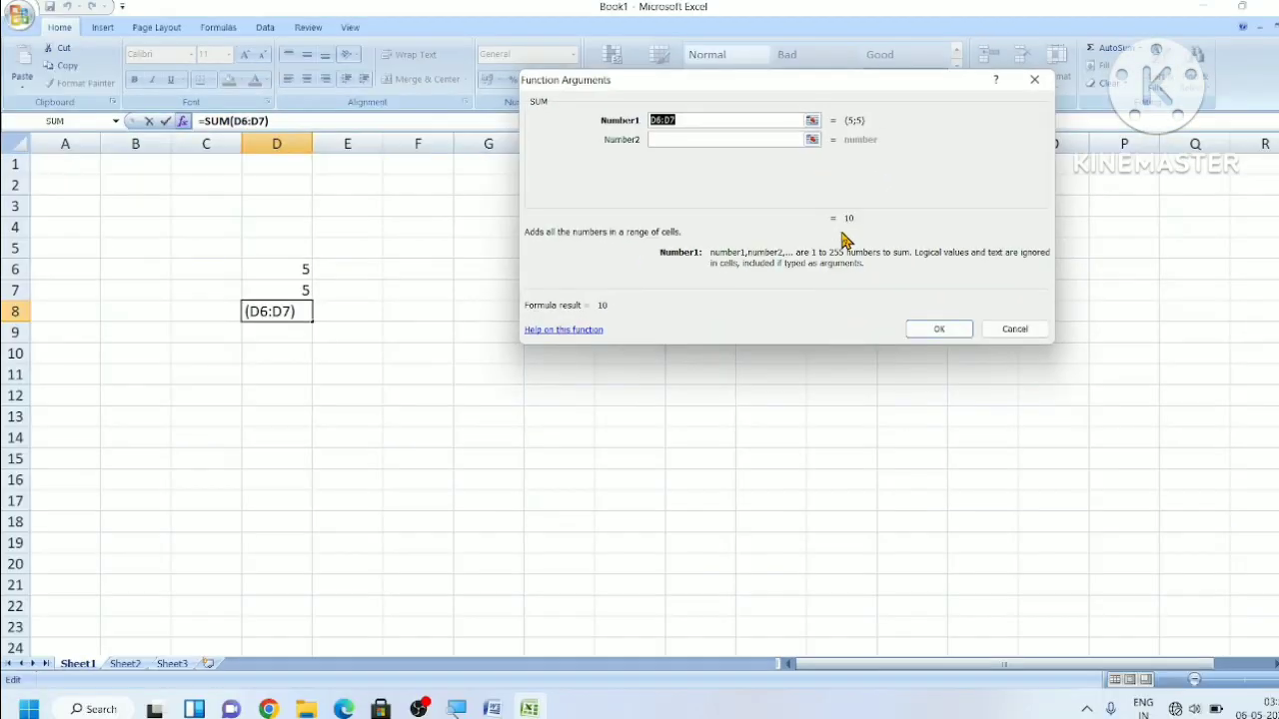
pyautogui.click(919, 336)
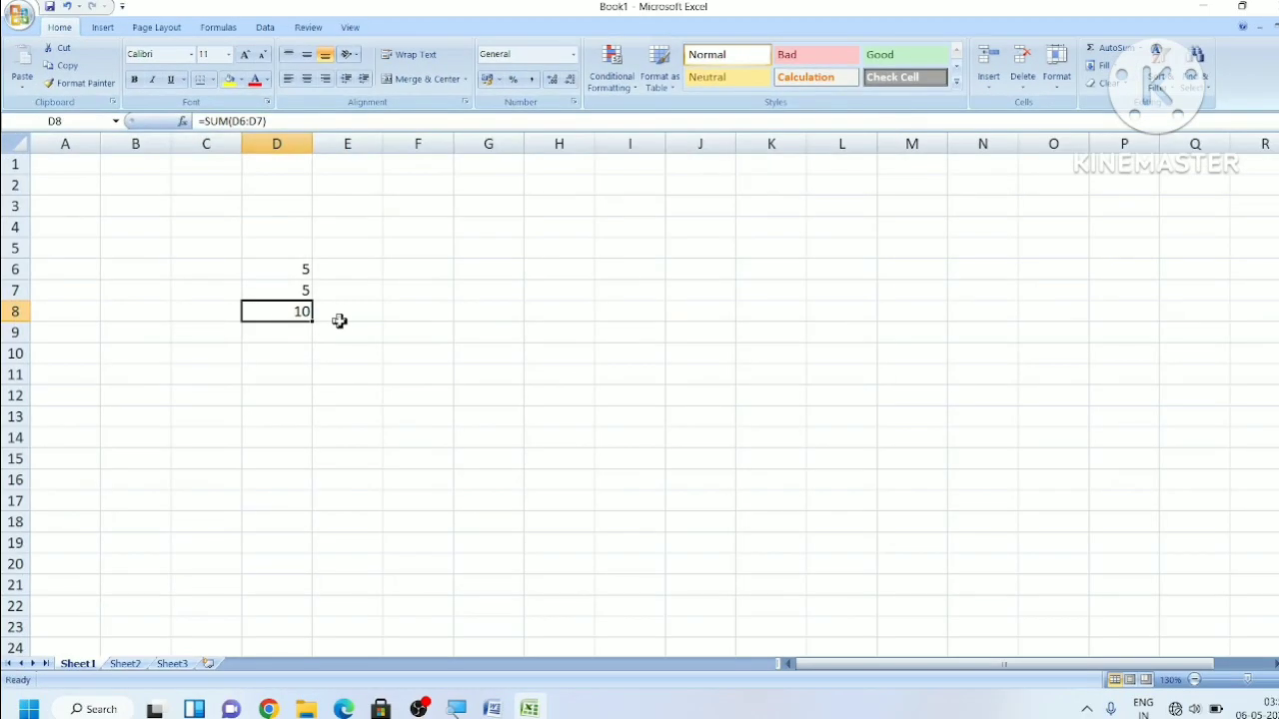
pyautogui.click(340, 321)
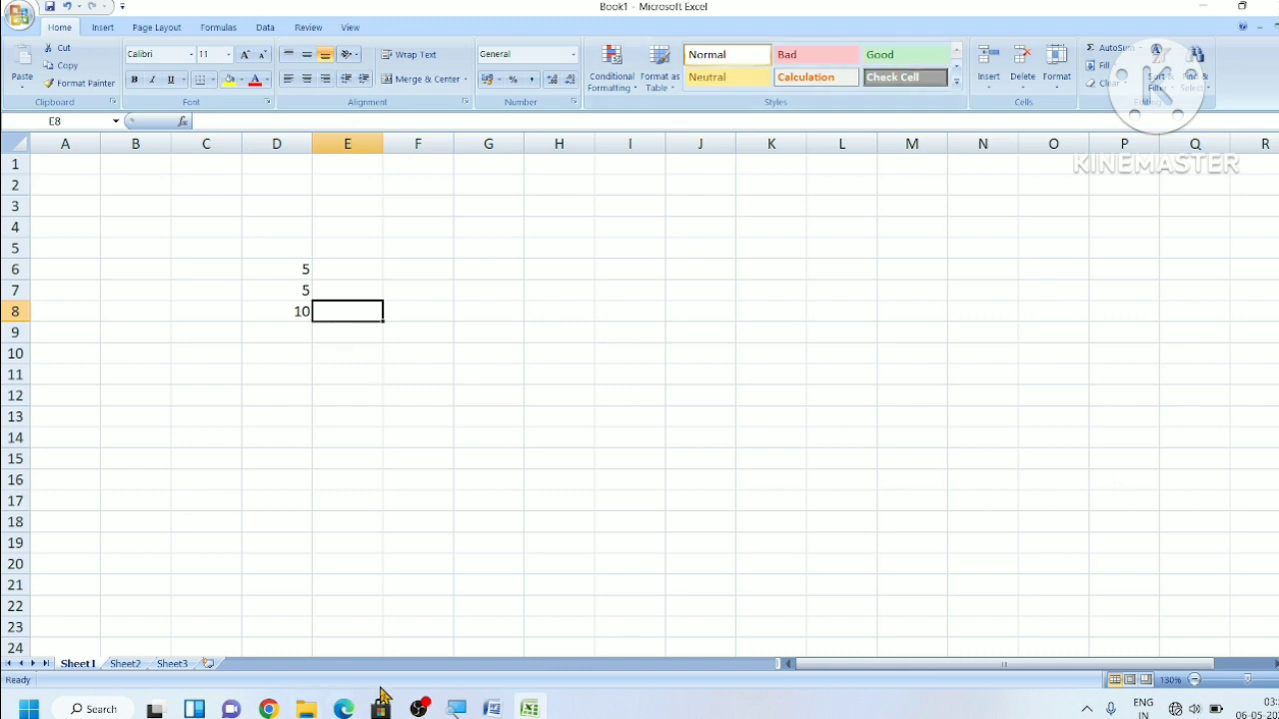
# Step: Open File Explorer with Win+E and select Book1 among the Quick access recent files
pyautogui.press('super+e')
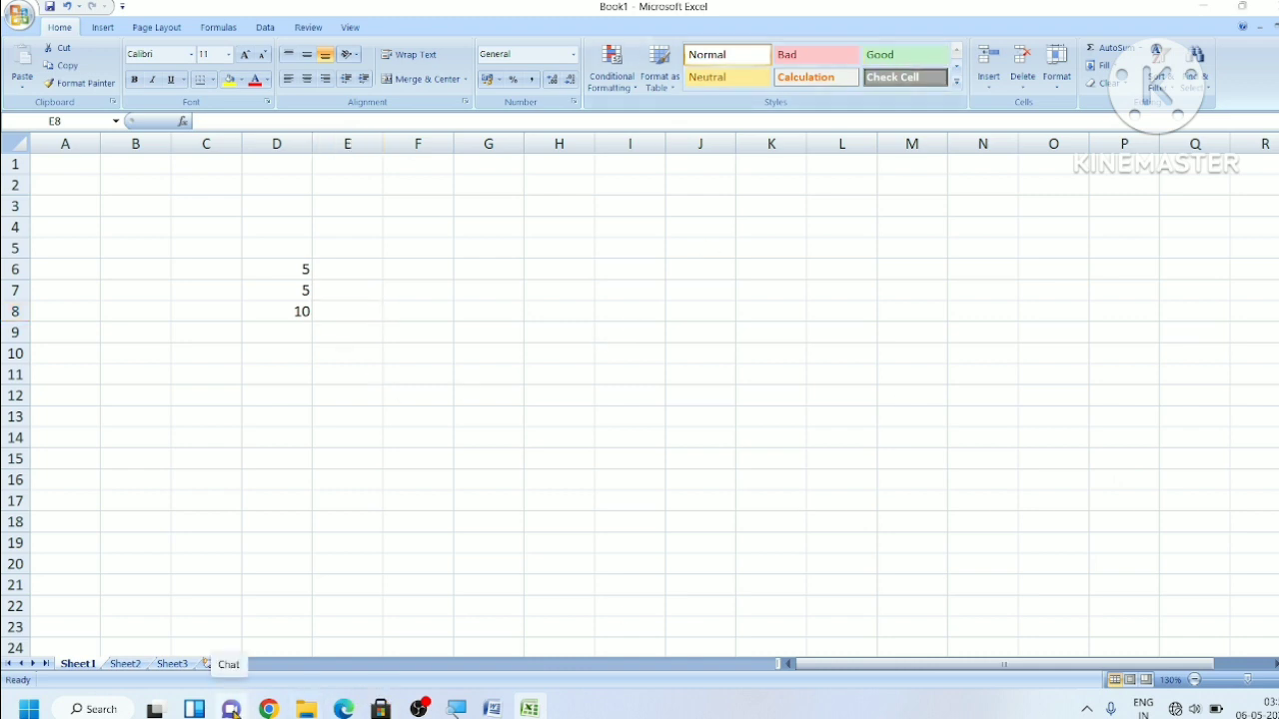
pyautogui.press('super')
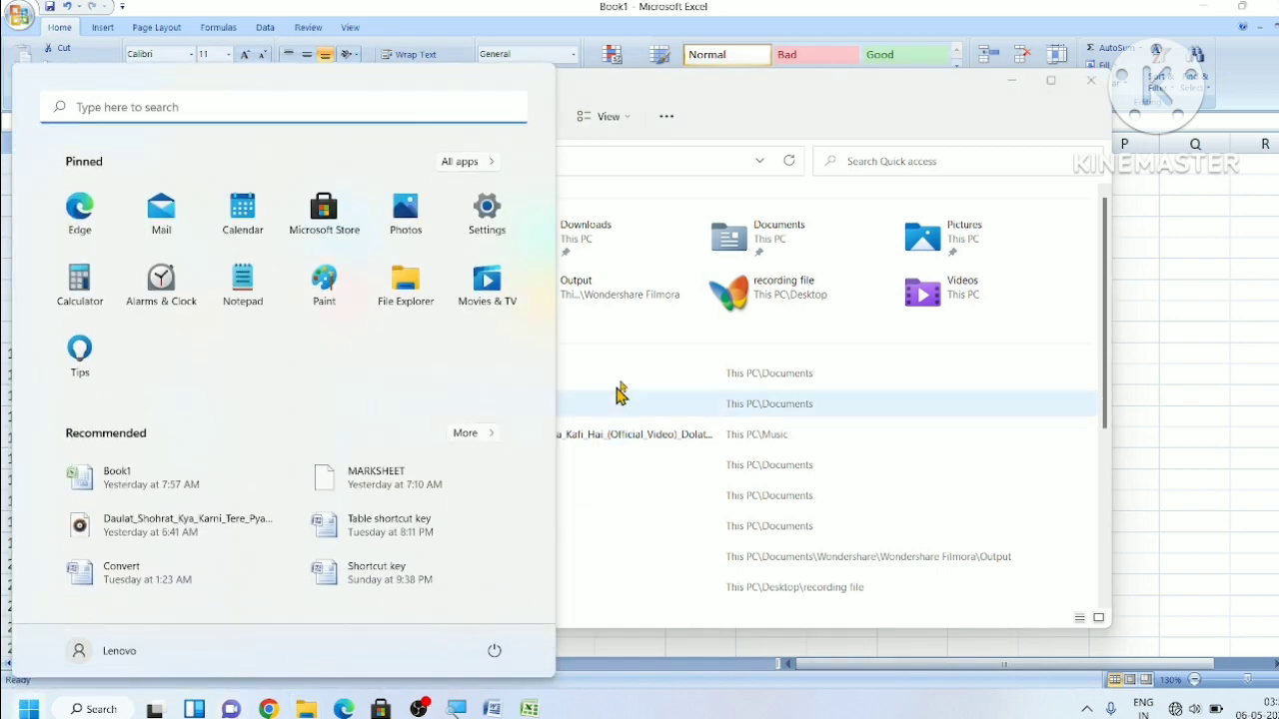
pyautogui.click(633, 373)
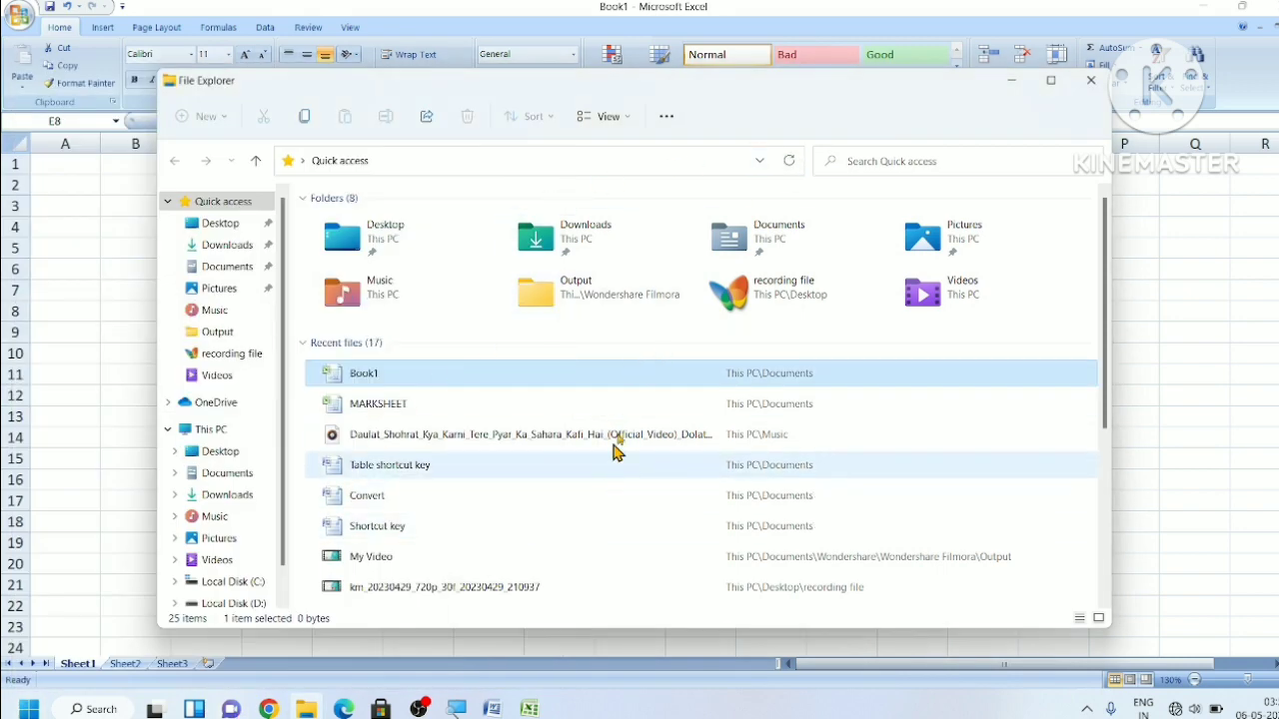
pyautogui.click(907, 164)
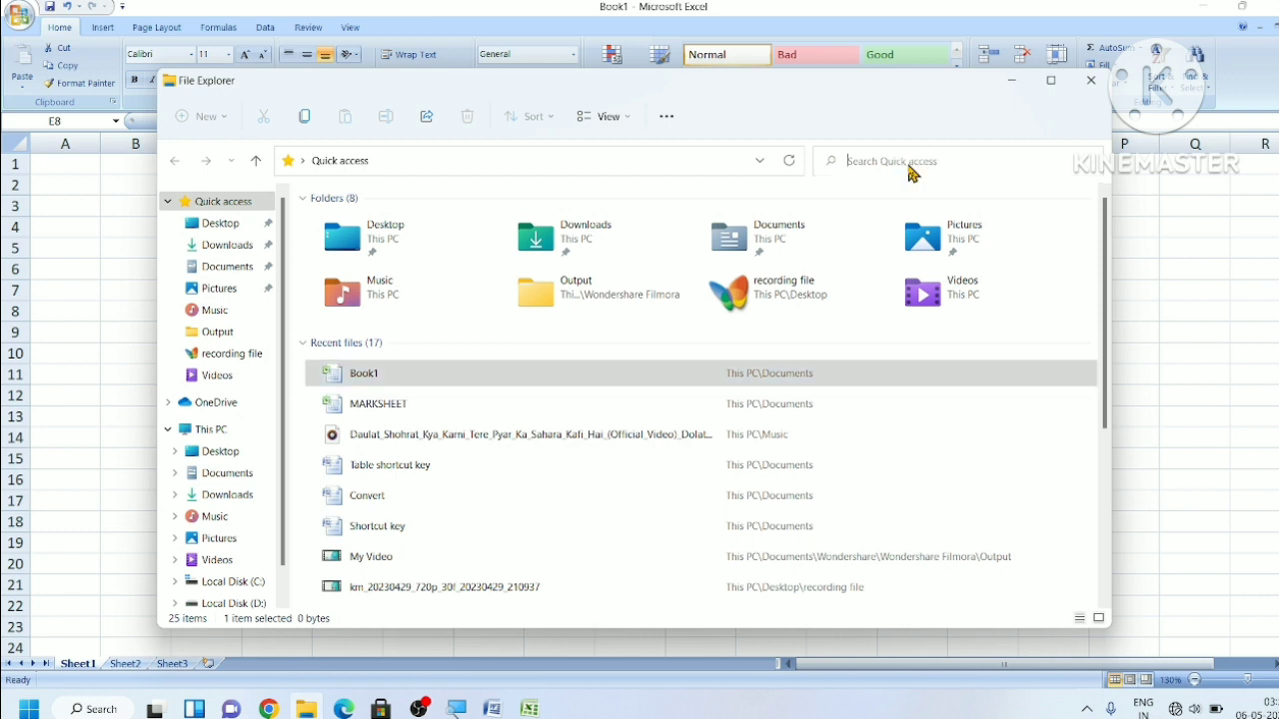
pyautogui.click(548, 381)
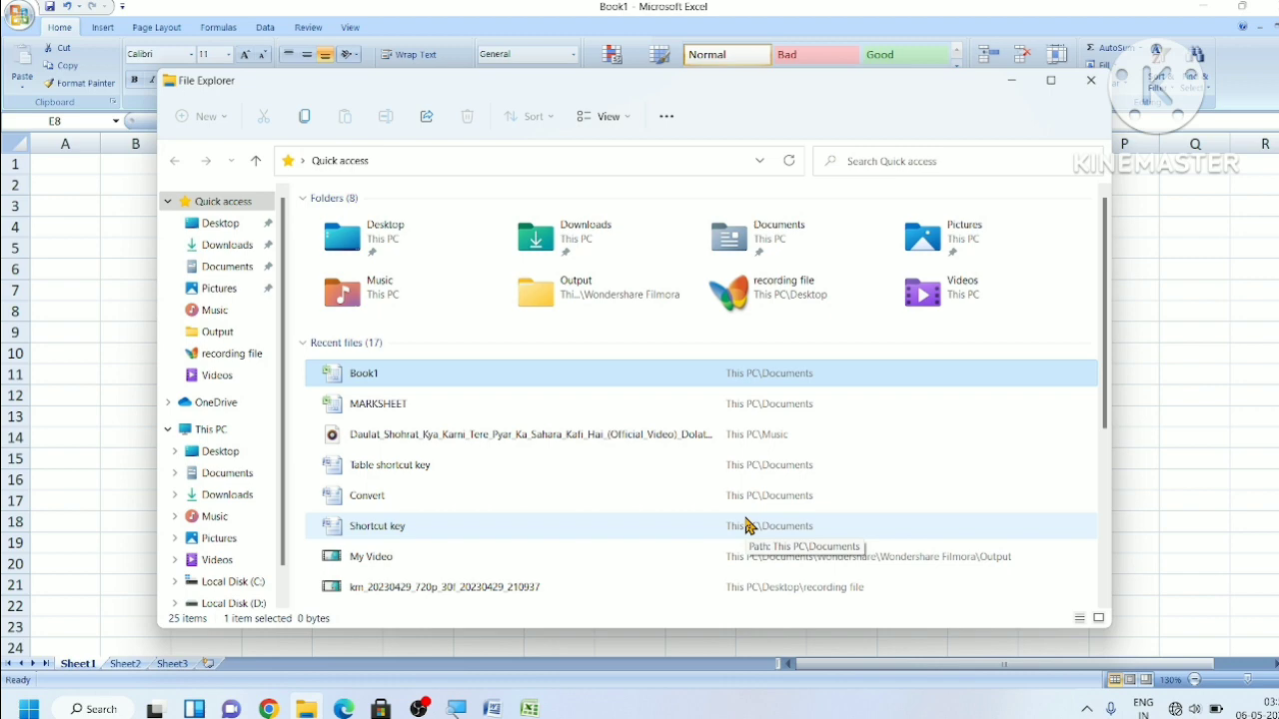
# Step: Search Quick access for 'ms', then minimize Explorer and Excel to reveal Word
pyautogui.click(879, 161)
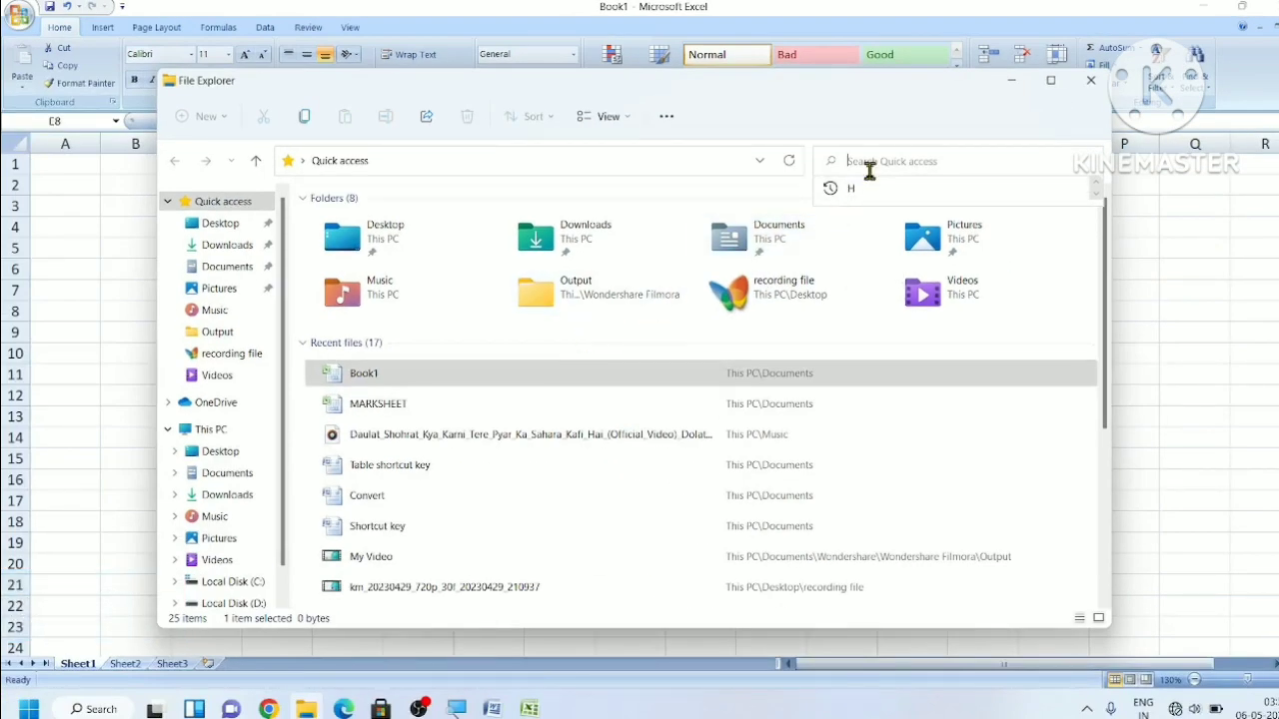
pyautogui.write('ms')
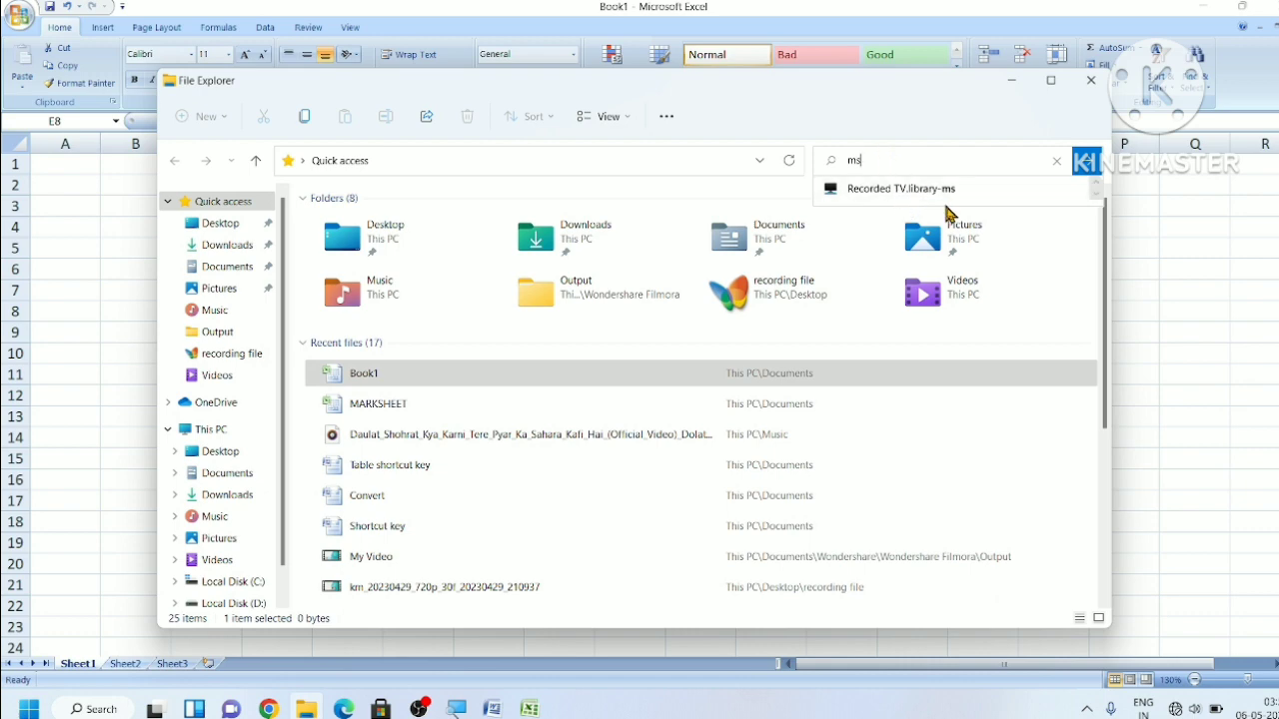
pyautogui.click(1011, 80)
pyautogui.click(1204, 5)
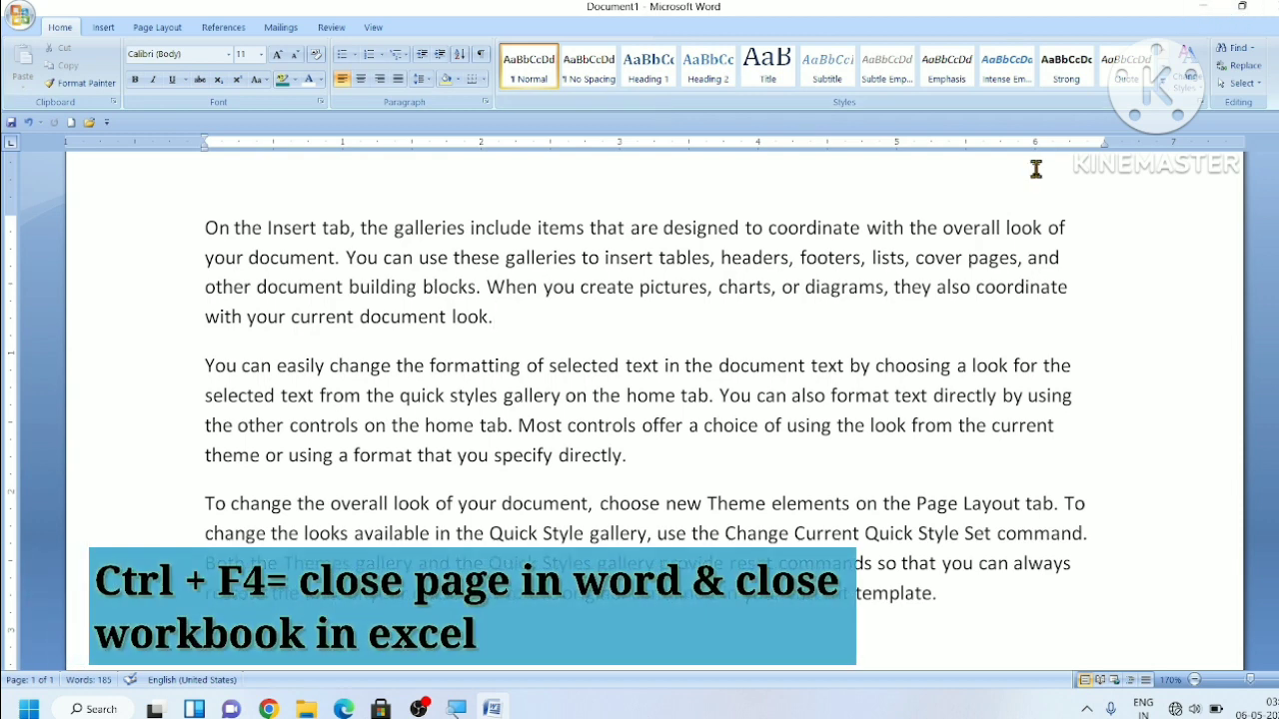
# Step: Close Document1 without saving and start a new blank document with Ctrl+N
pyautogui.hotkey('ctrl', 'F4')
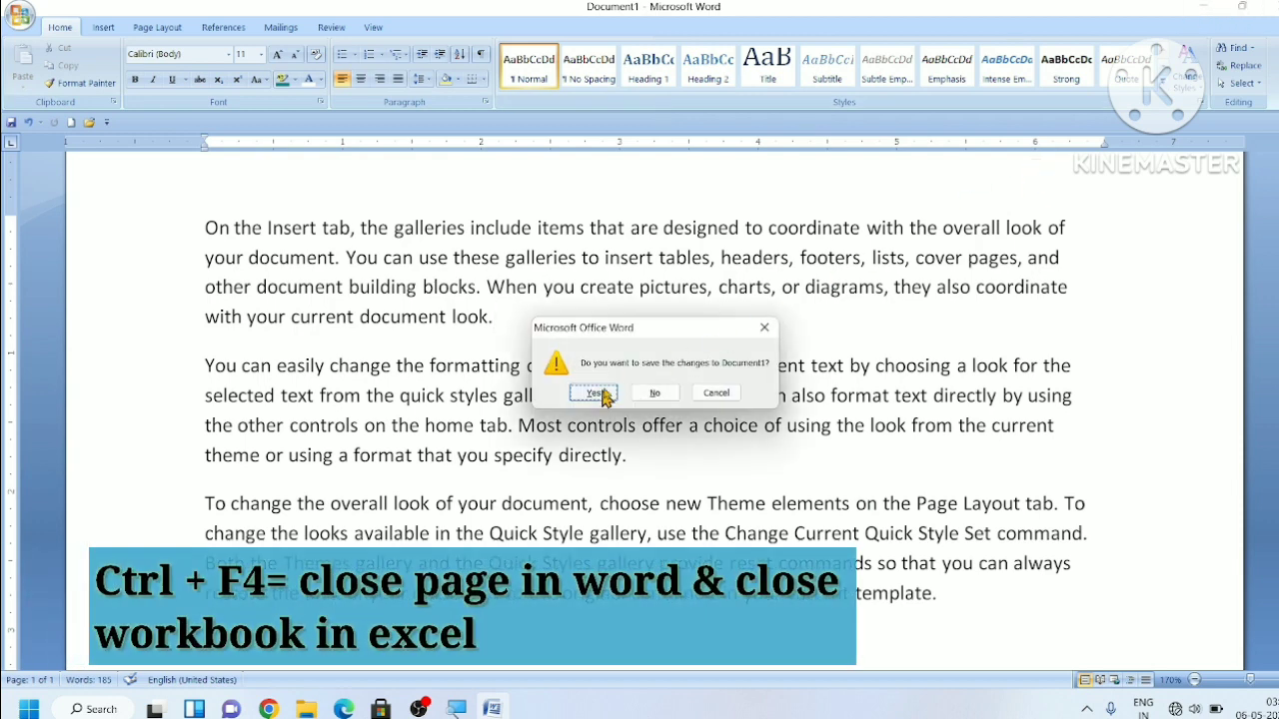
pyautogui.click(648, 395)
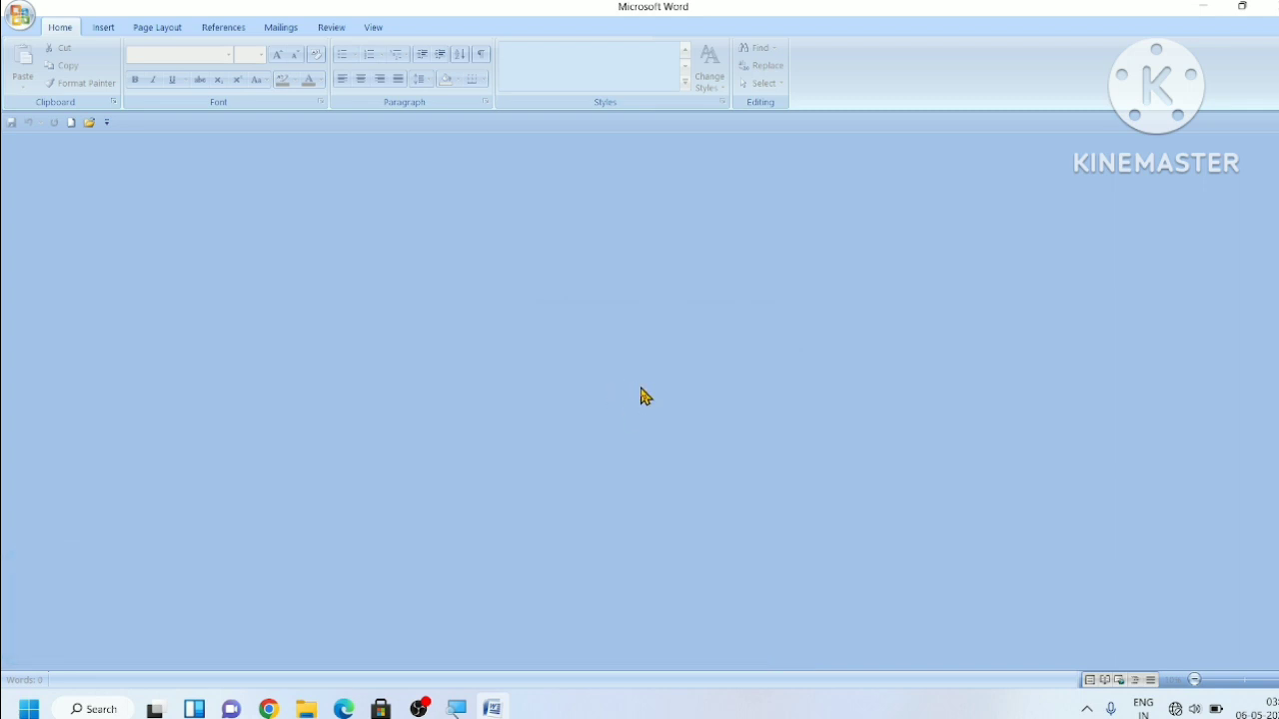
pyautogui.hotkey('ctrl', 'n')
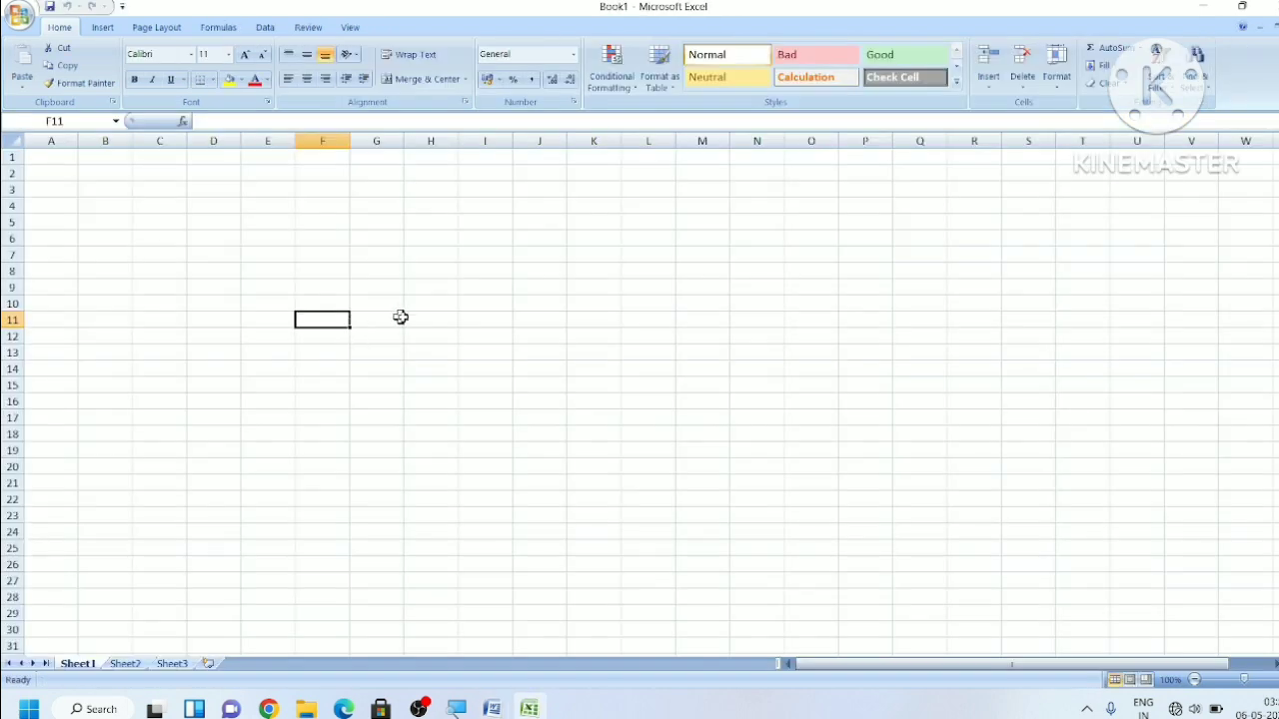
# Step: Fill scattered Excel cells with sample text like 'sdgf', 'dfgs', ending with 'fgsgsdfg' in D10
pyautogui.write('8fdgs')
pyautogui.click(590, 288)
pyautogui.write('sdgf')
pyautogui.click(974, 271)
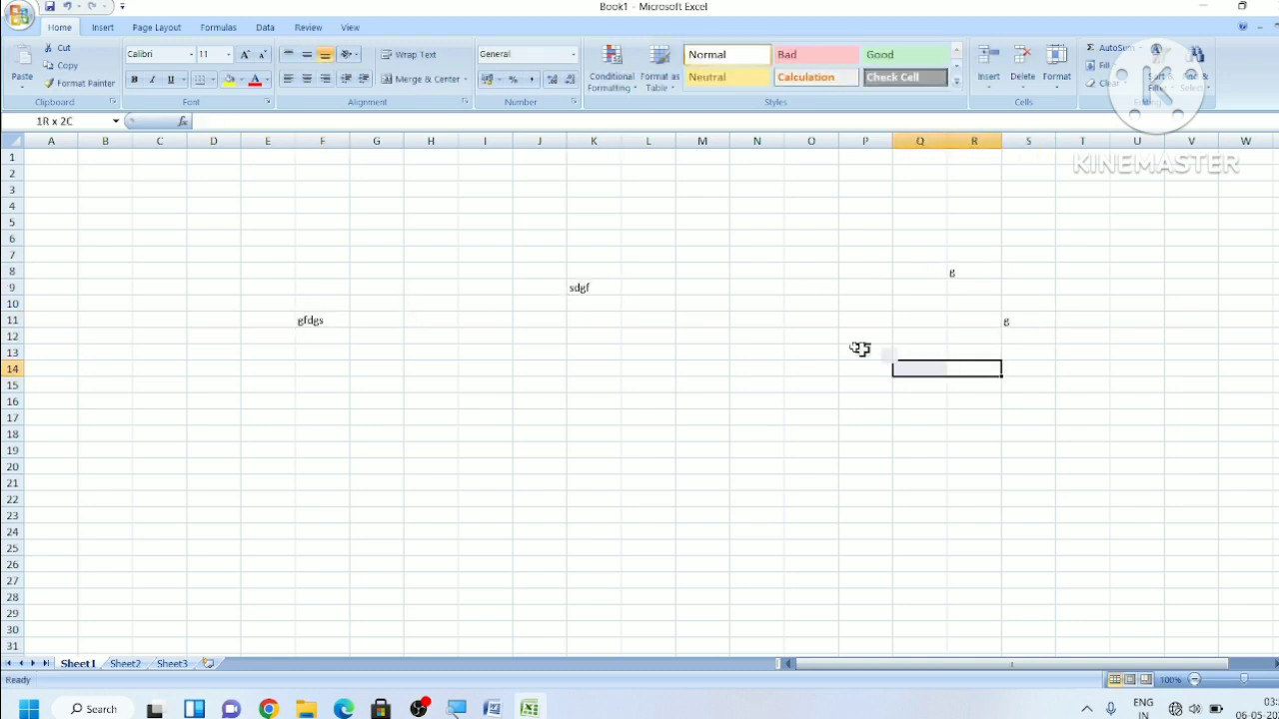
pyautogui.write('dfgs')
pyautogui.click(987, 252)
pyautogui.write('gsdf')
pyautogui.click(810, 237)
pyautogui.write('sdfg')
pyautogui.click(157, 190)
pyautogui.write('s')
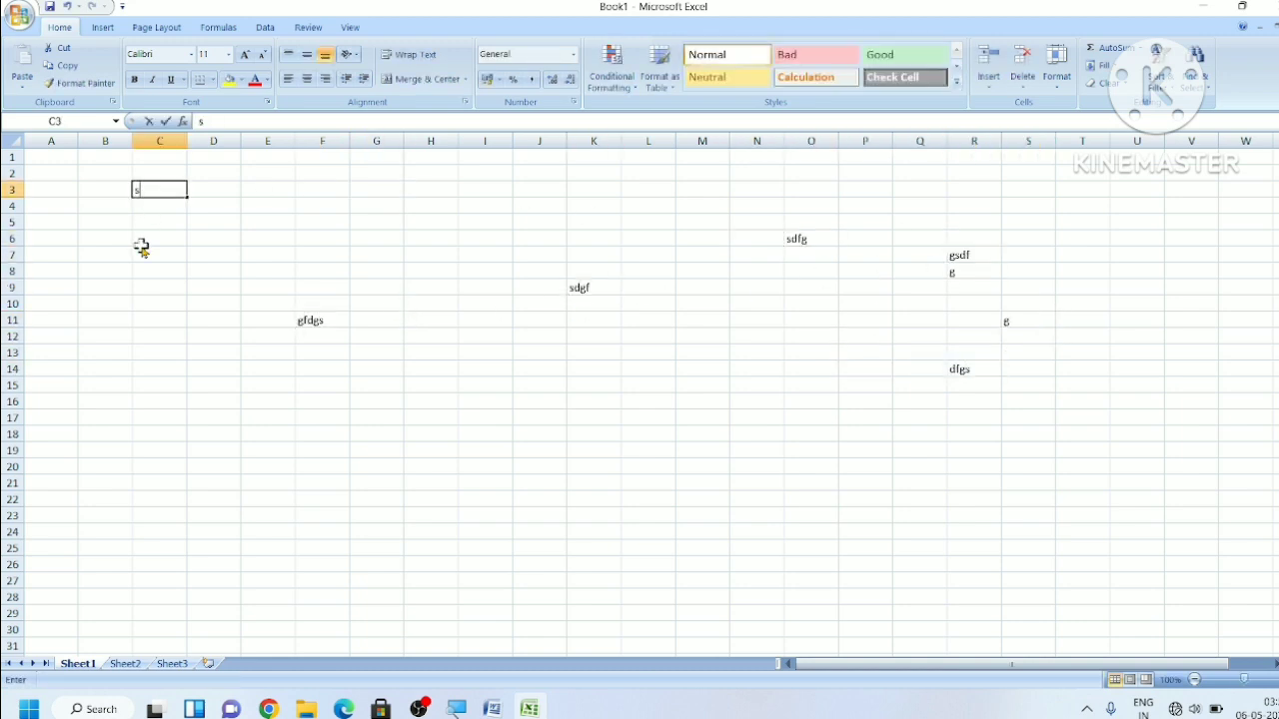
pyautogui.click(213, 304)
pyautogui.write('fgsgsdfg')
pyautogui.click(1195, 307)
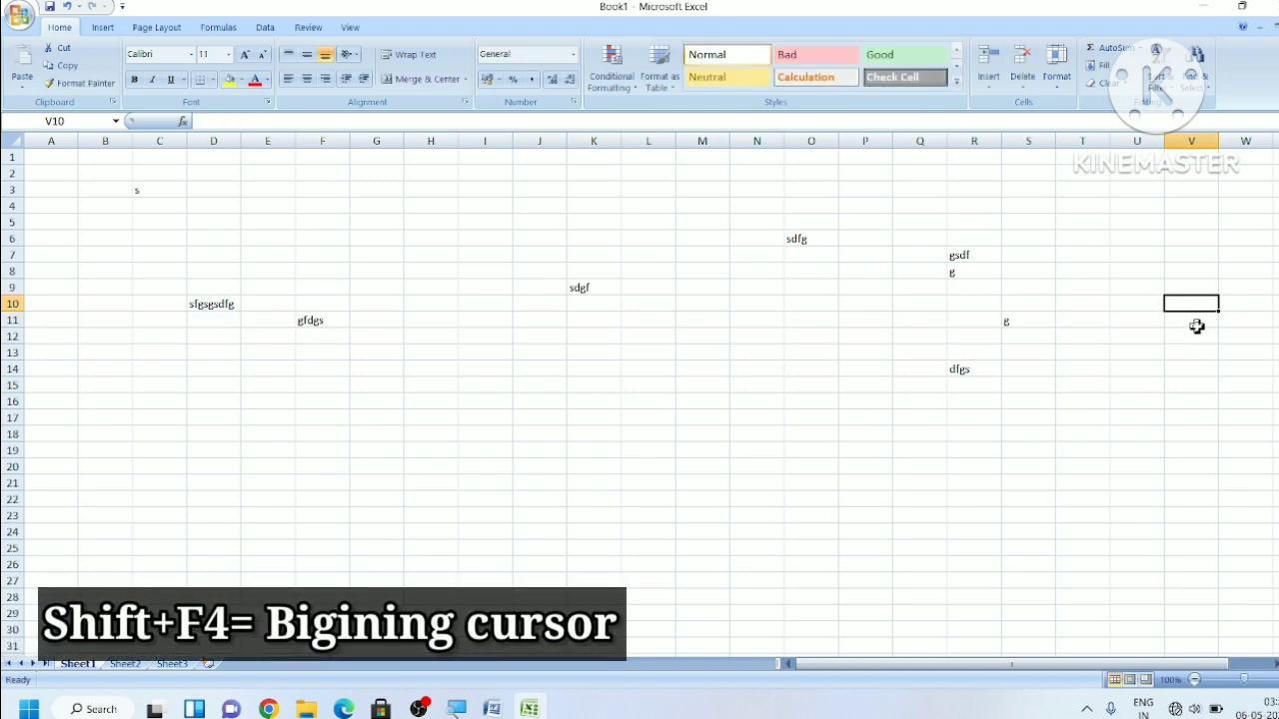
# Step: Try Shift+F4 from cells T6 and S2, return to A1, then exit Excel with Alt+F4
pyautogui.hotkey('shift', 'F4')
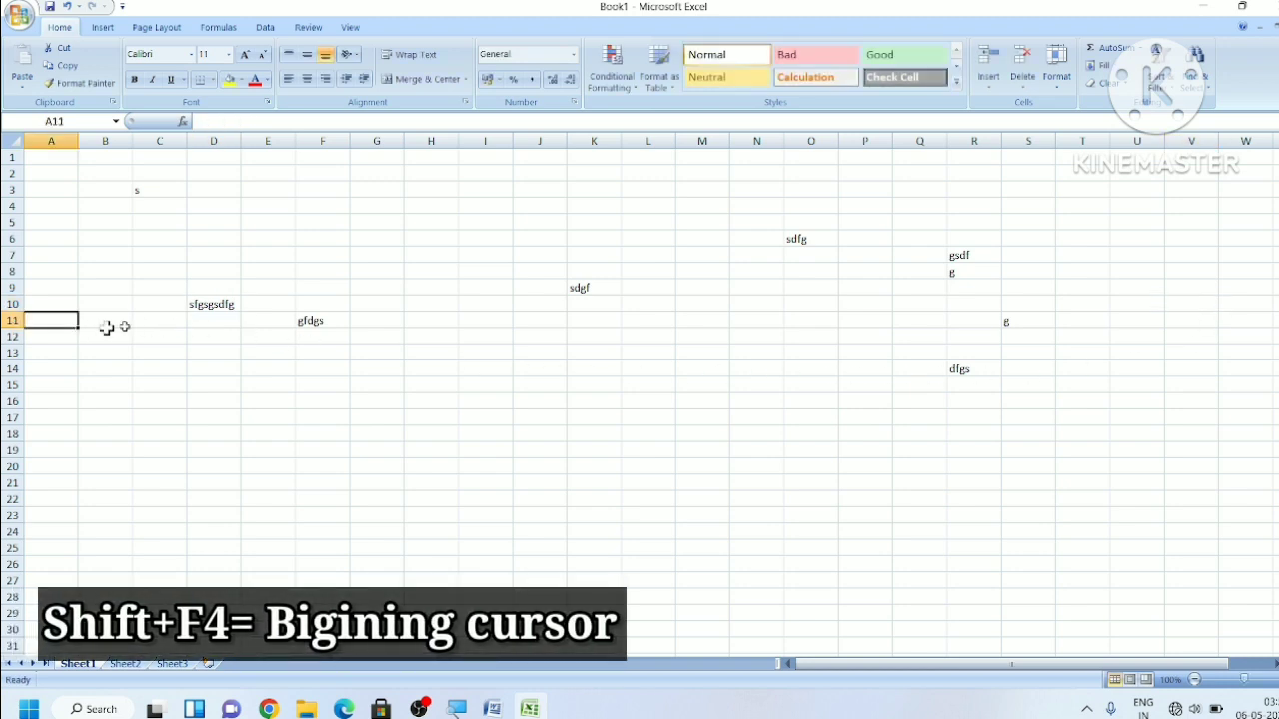
pyautogui.click(1096, 243)
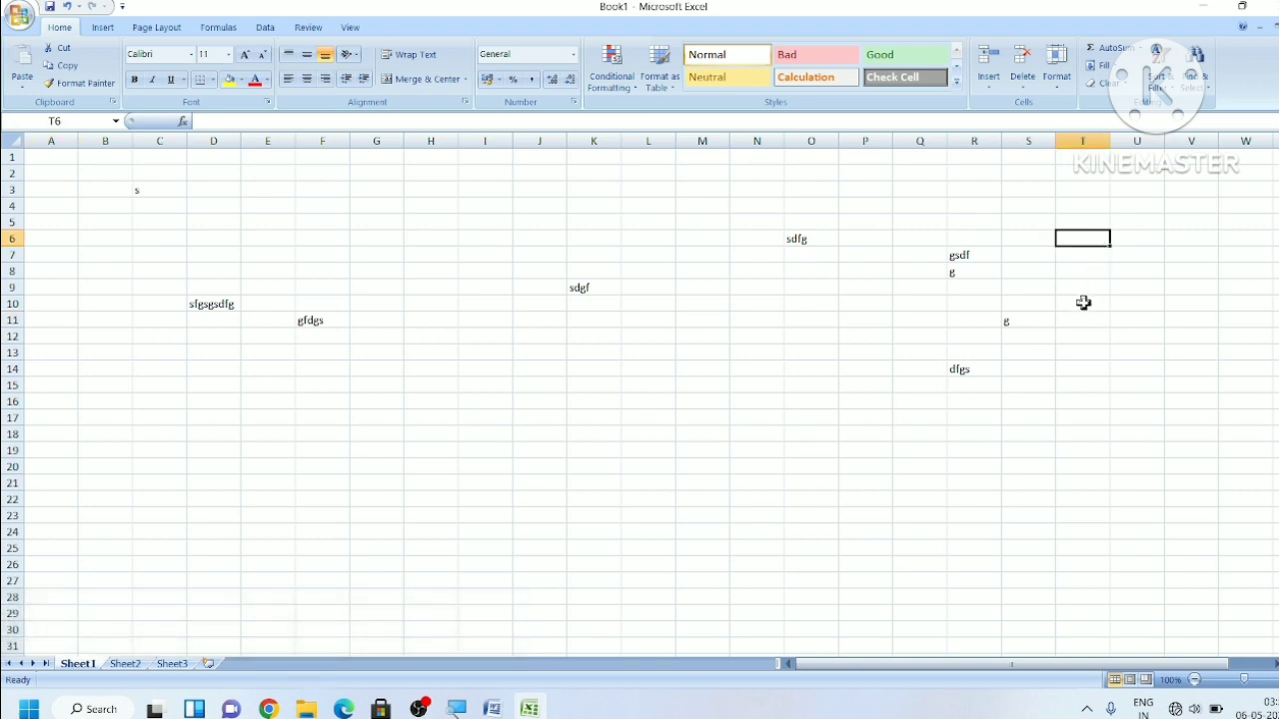
pyautogui.hotkey('shift', 'F4')
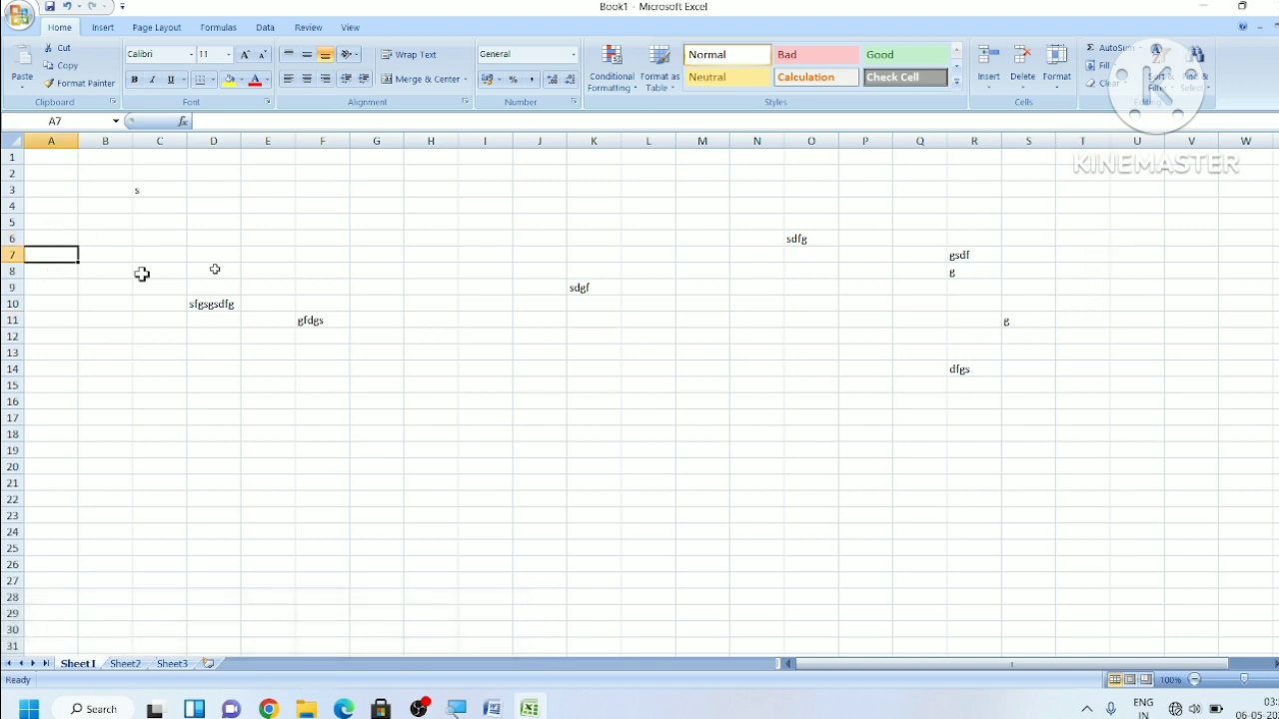
pyautogui.click(1006, 180)
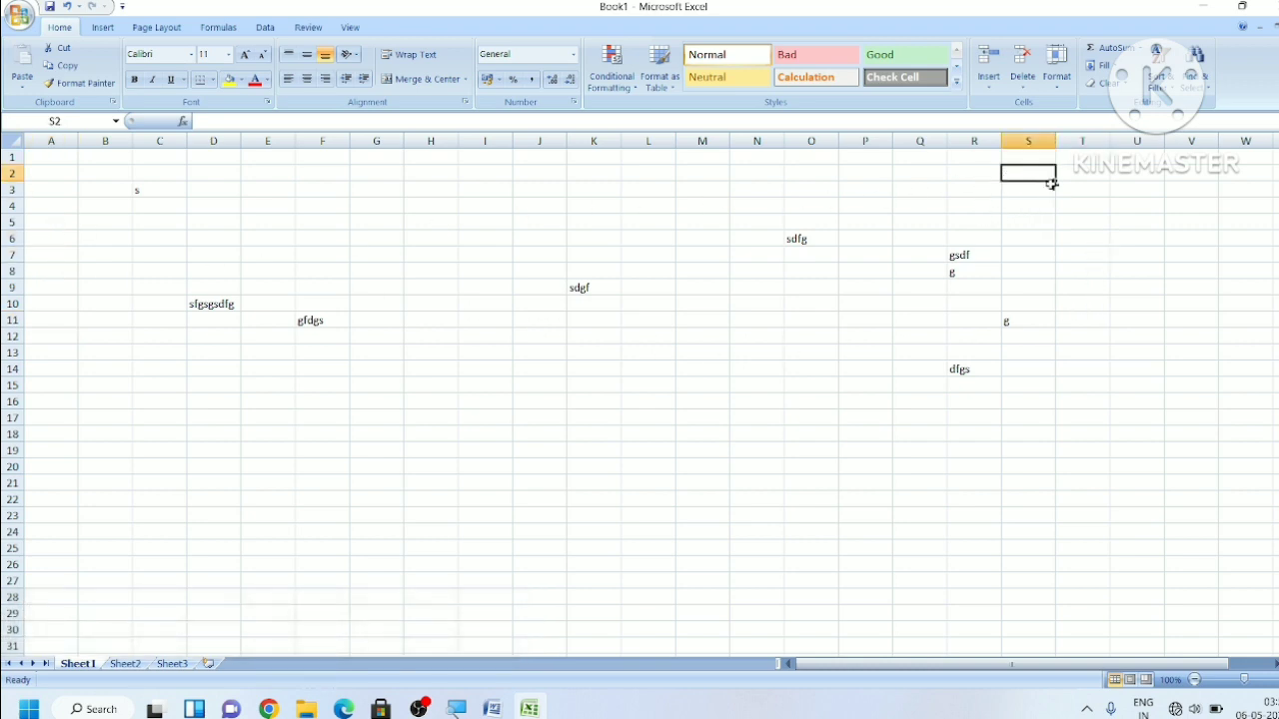
pyautogui.hotkey('ctrl', 'Home')
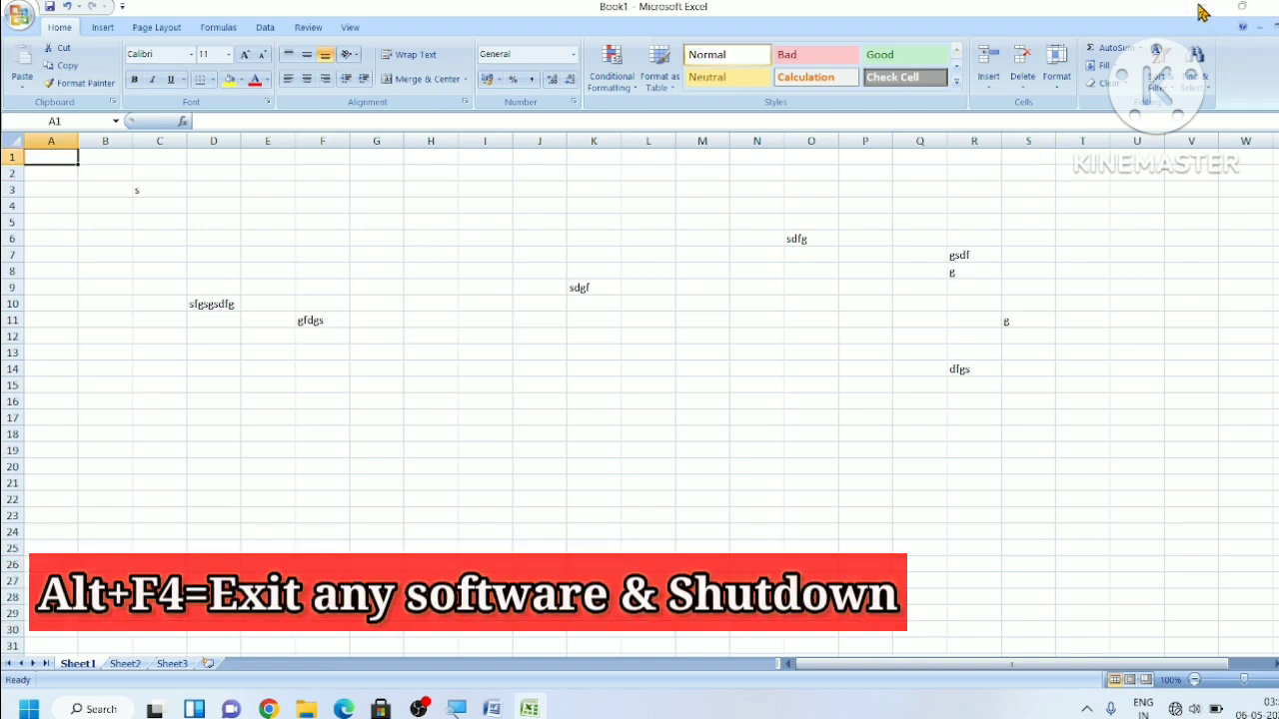
pyautogui.hotkey('alt', 'F4')
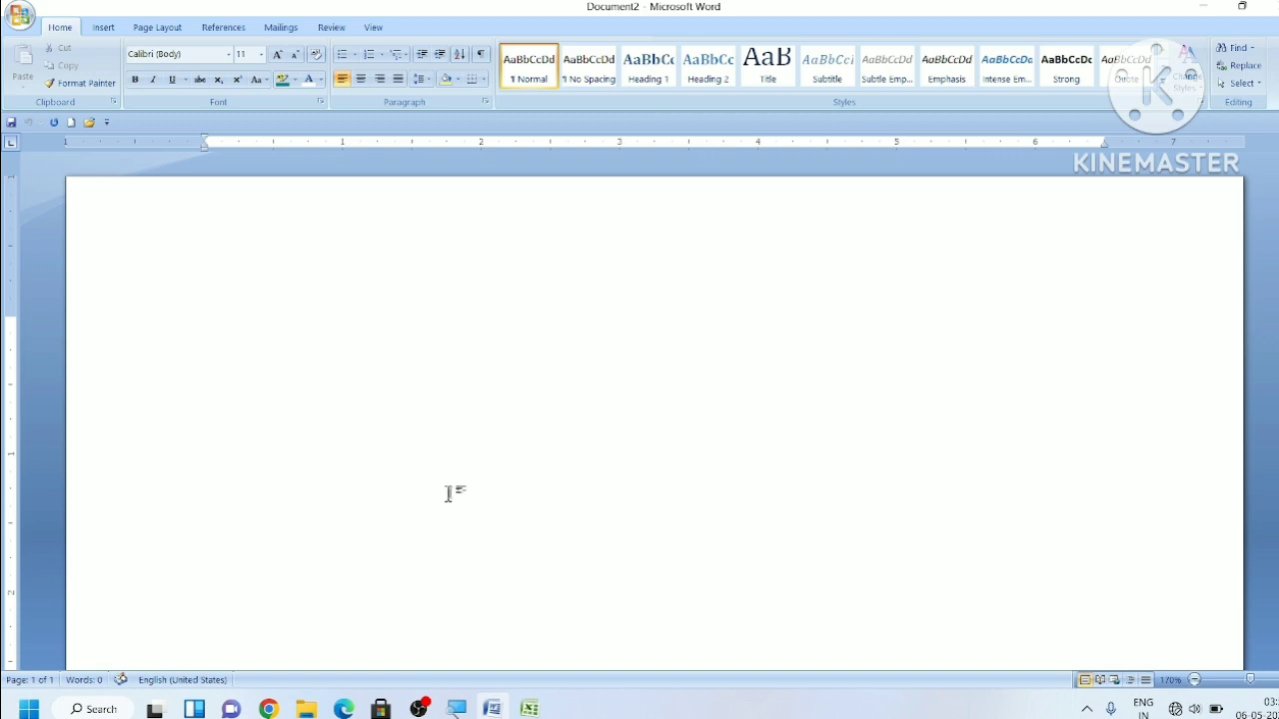
# Step: Enter =rand(5,50) in Document2 to generate about eight pages of placeholder paragraphs
pyautogui.click(492, 708)
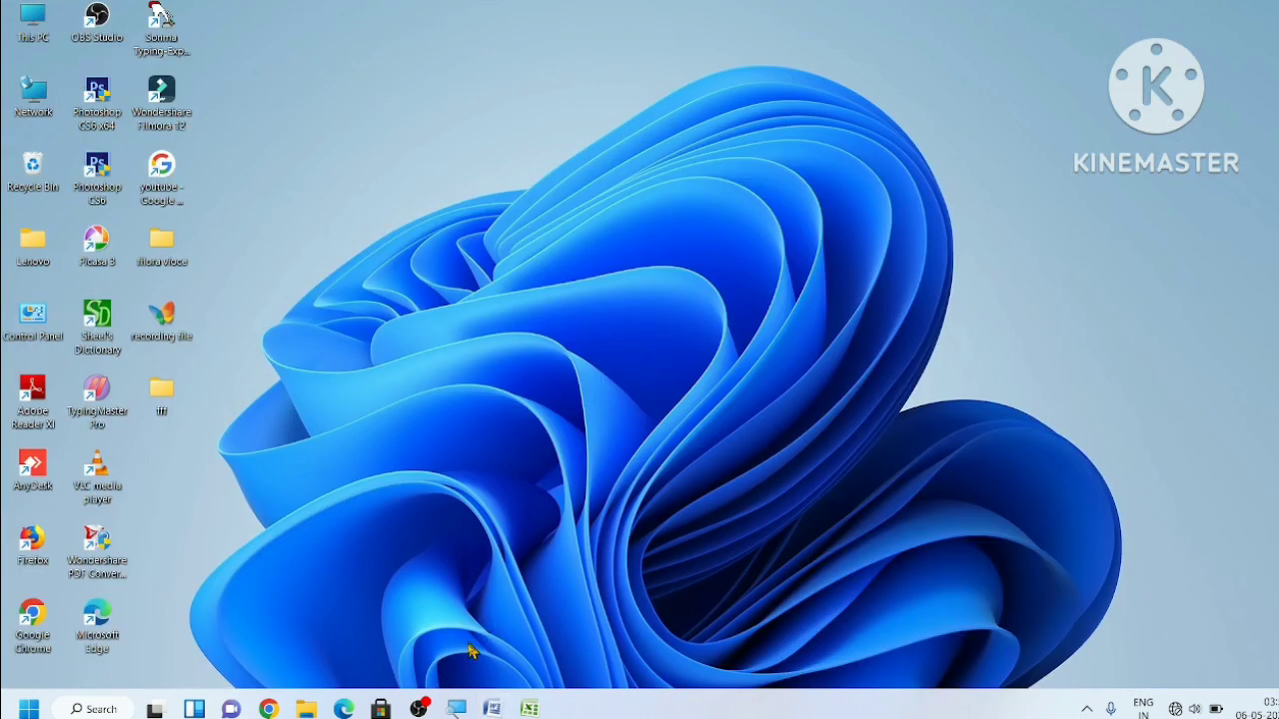
pyautogui.click(492, 708)
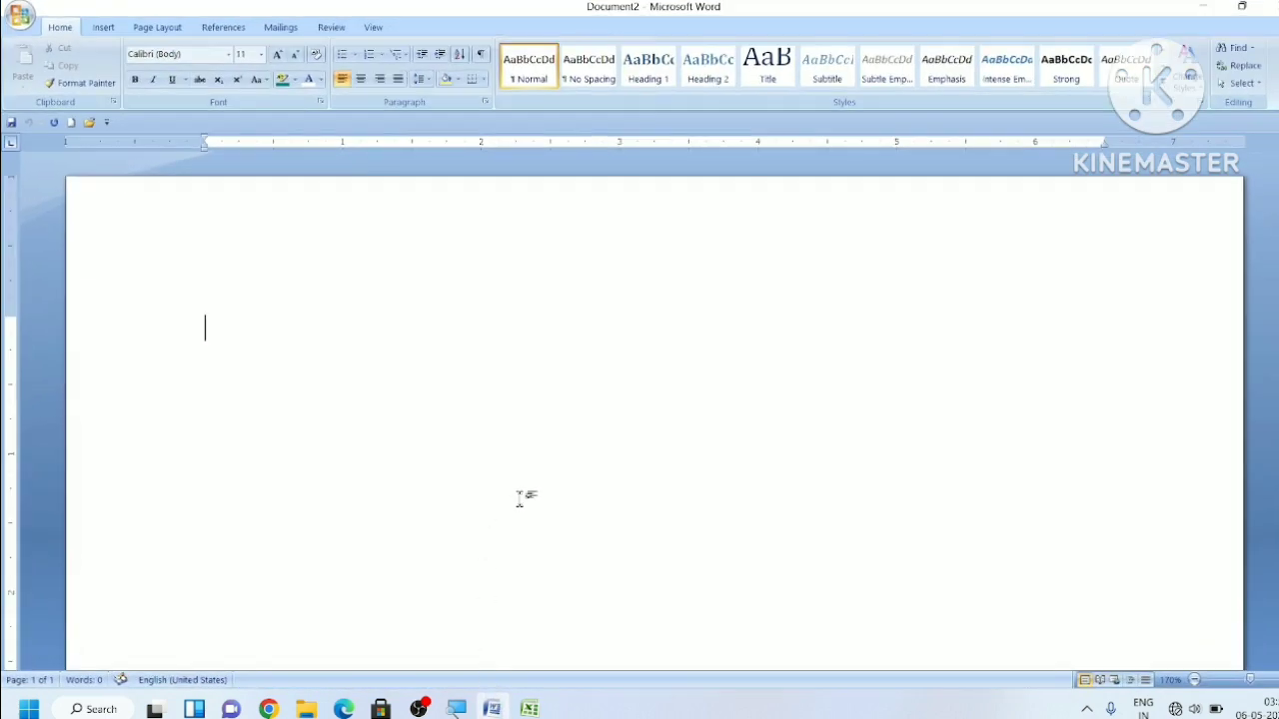
pyautogui.write('=rand(')
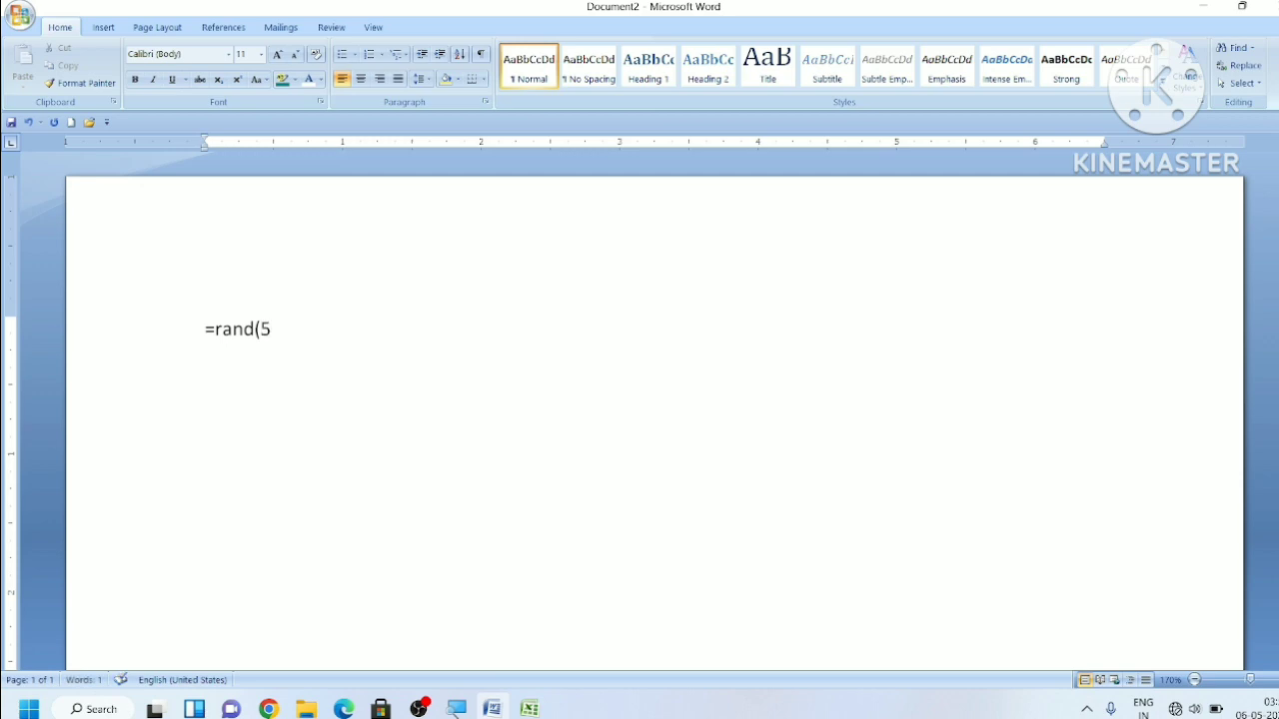
pyautogui.write('50)')
pyautogui.press('Return')
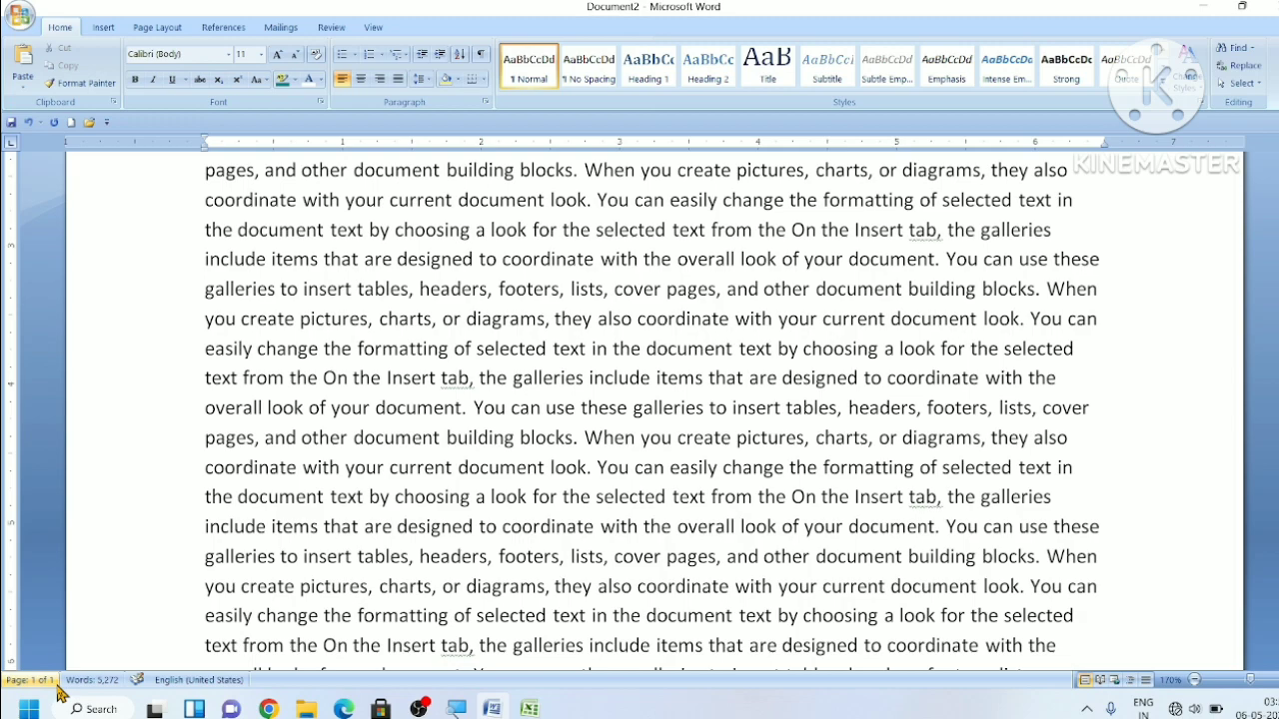
pyautogui.press('super')
pyautogui.click(724, 404)
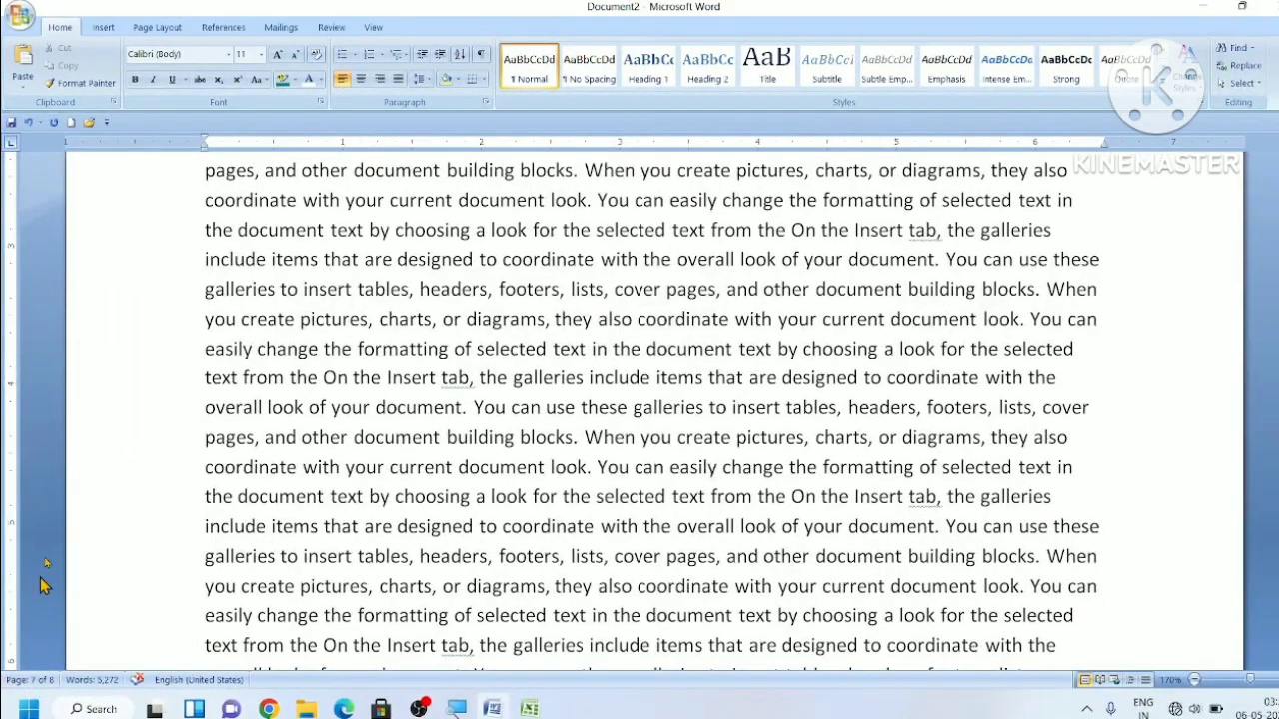
pyautogui.scroll(2, 399, 455)
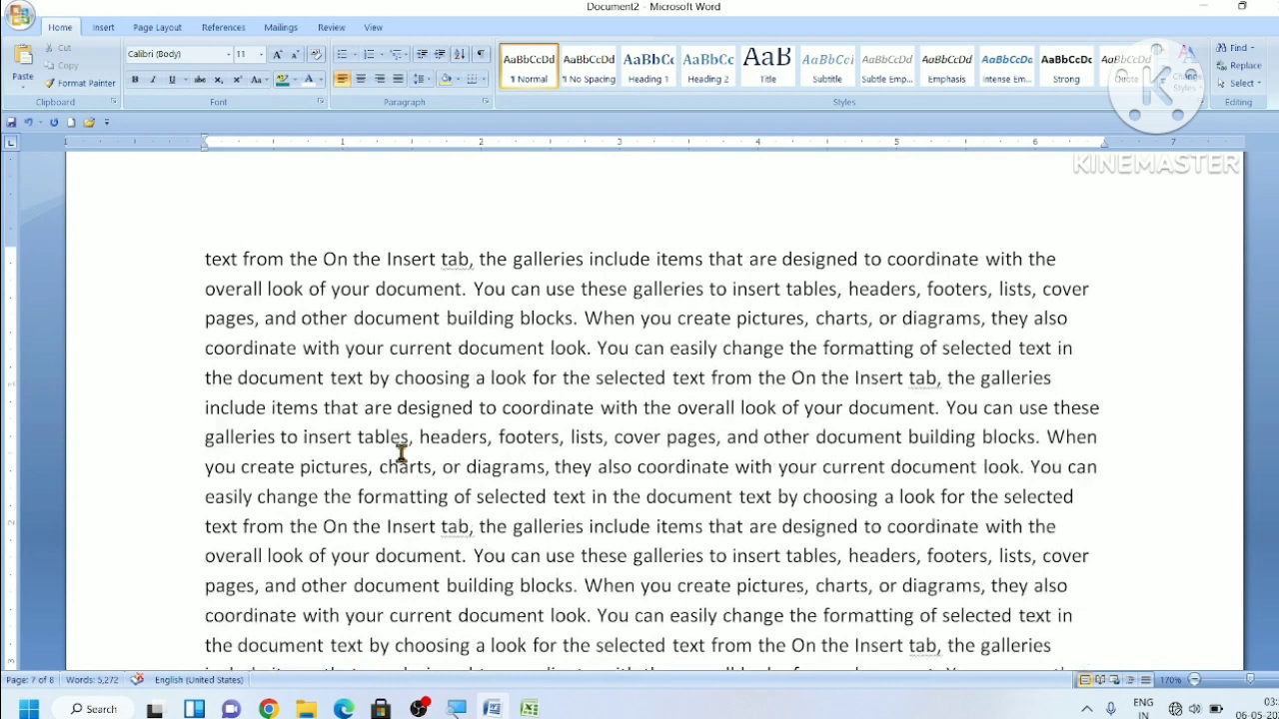
pyautogui.scroll(5, 399, 450)
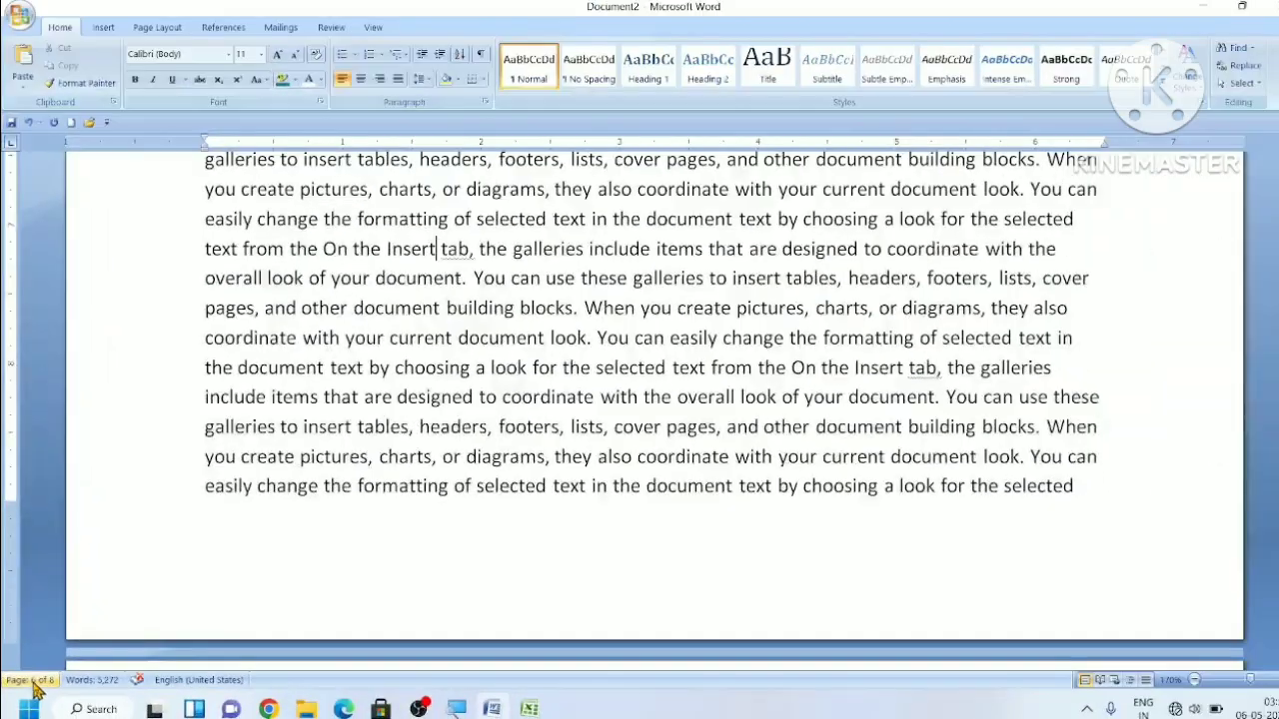
pyautogui.scroll(5, 172, 507)
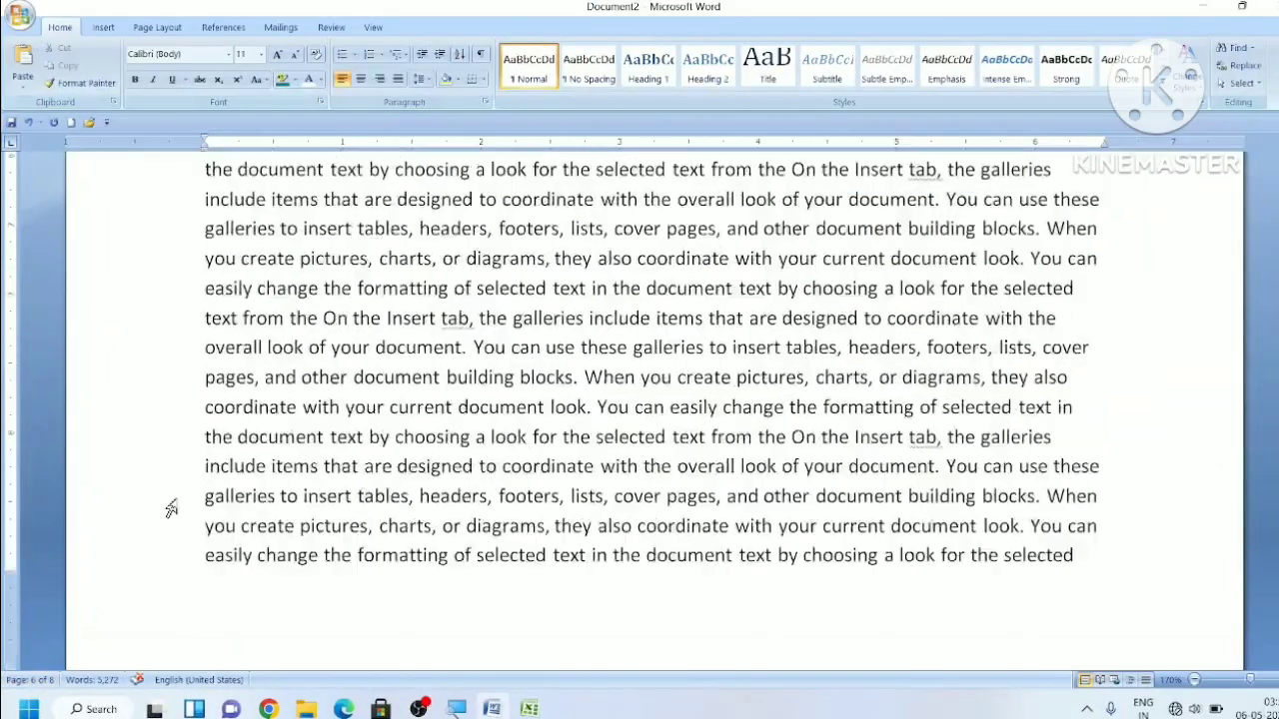
pyautogui.scroll(-3, 172, 508)
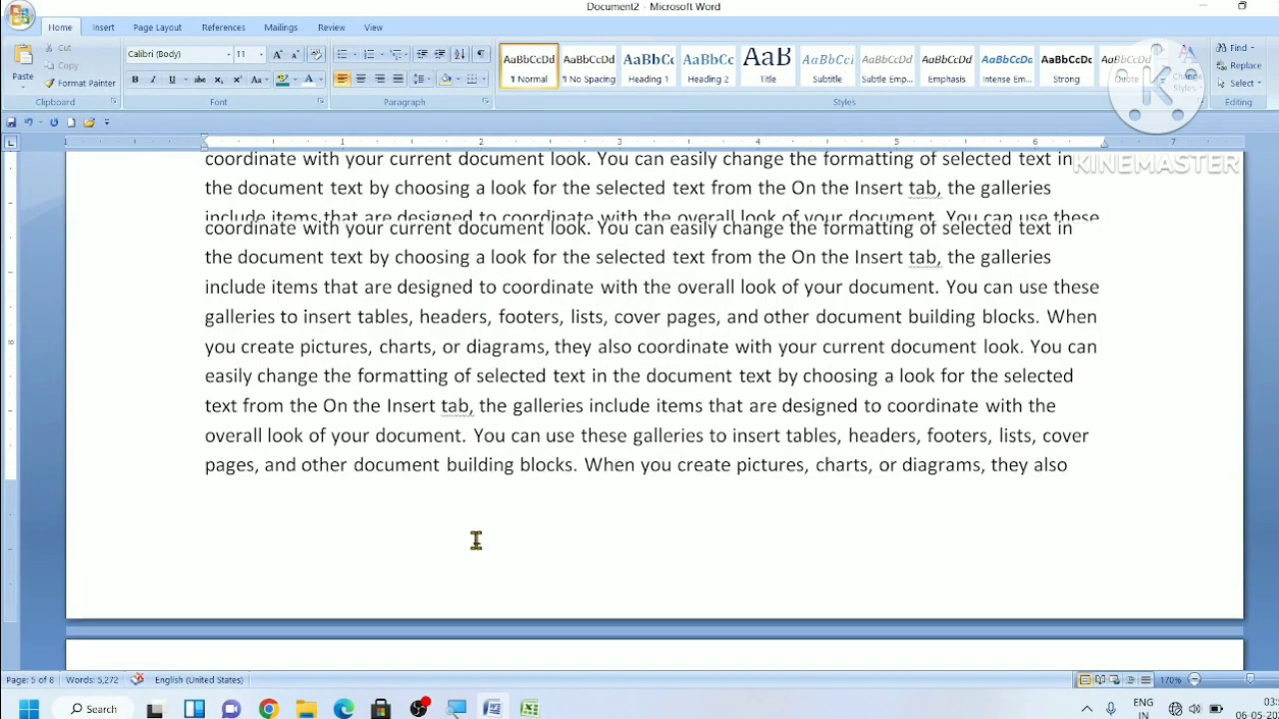
pyautogui.scroll(1, 484, 498)
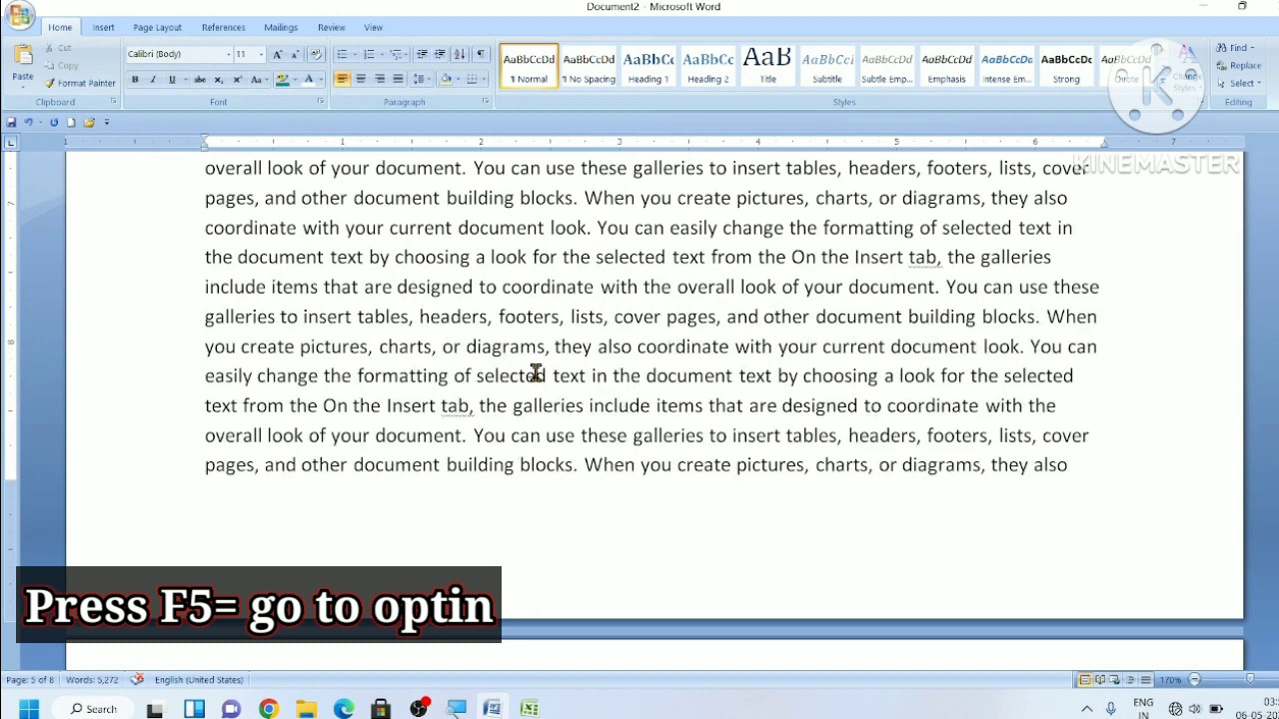
# Step: Go to page 1 using F5's Go To dialog, then minimize Word
pyautogui.press('F5')
pyautogui.write('1')
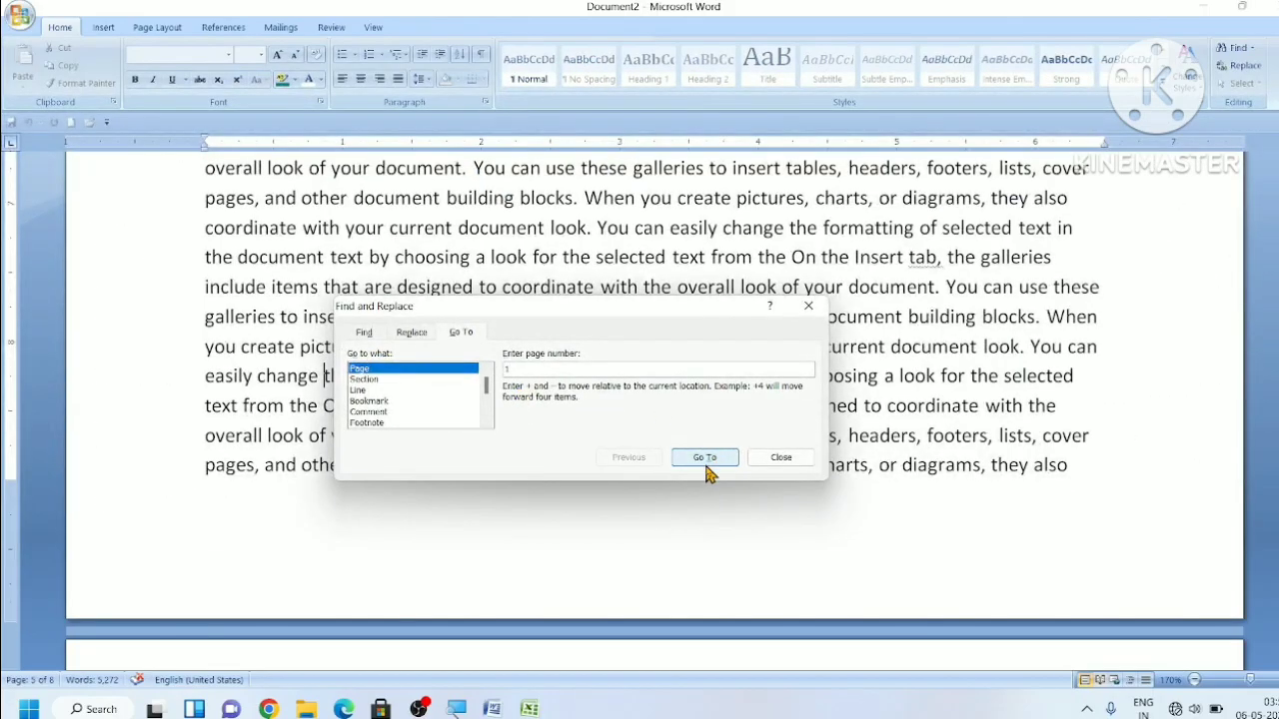
pyautogui.click(703, 460)
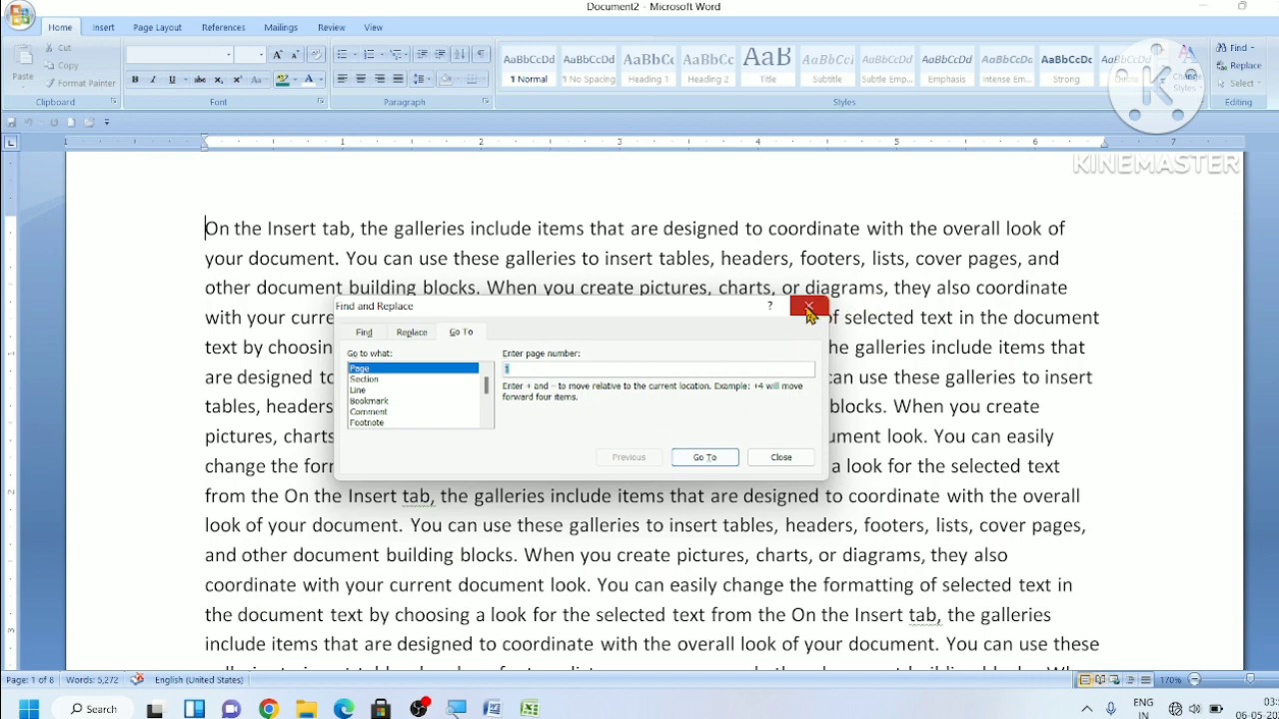
pyautogui.click(809, 312)
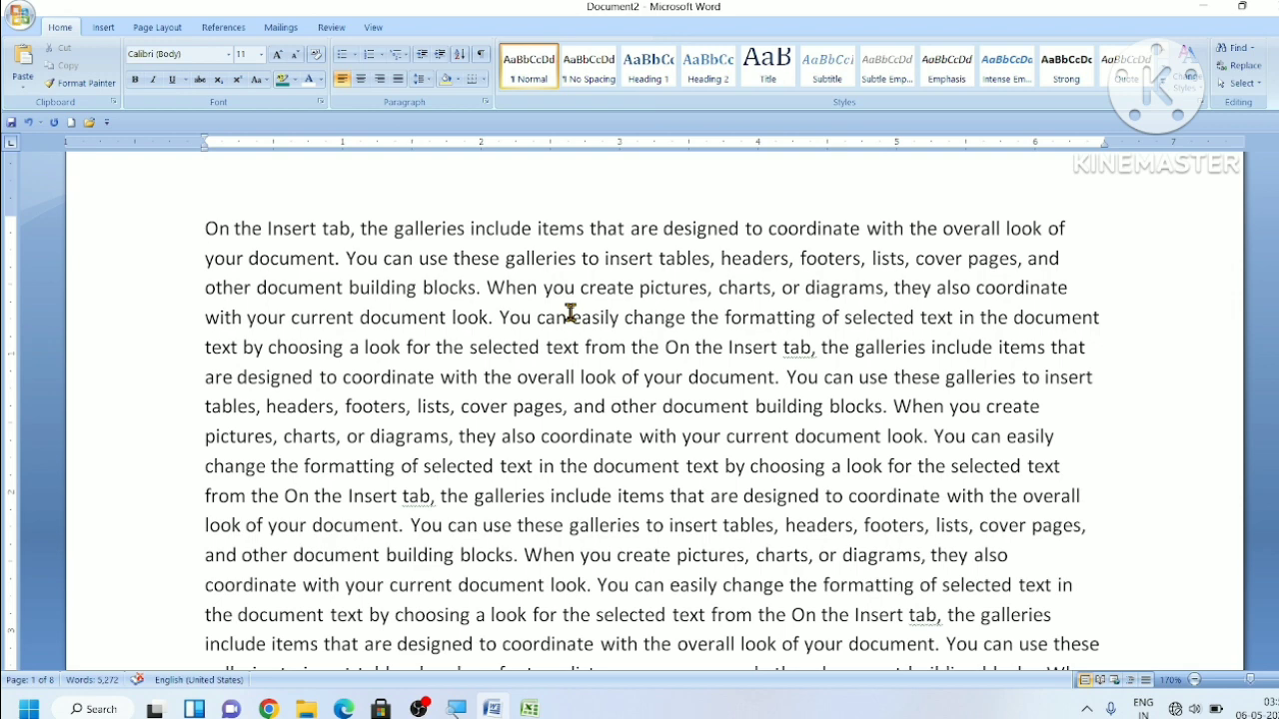
pyautogui.click(1202, 7)
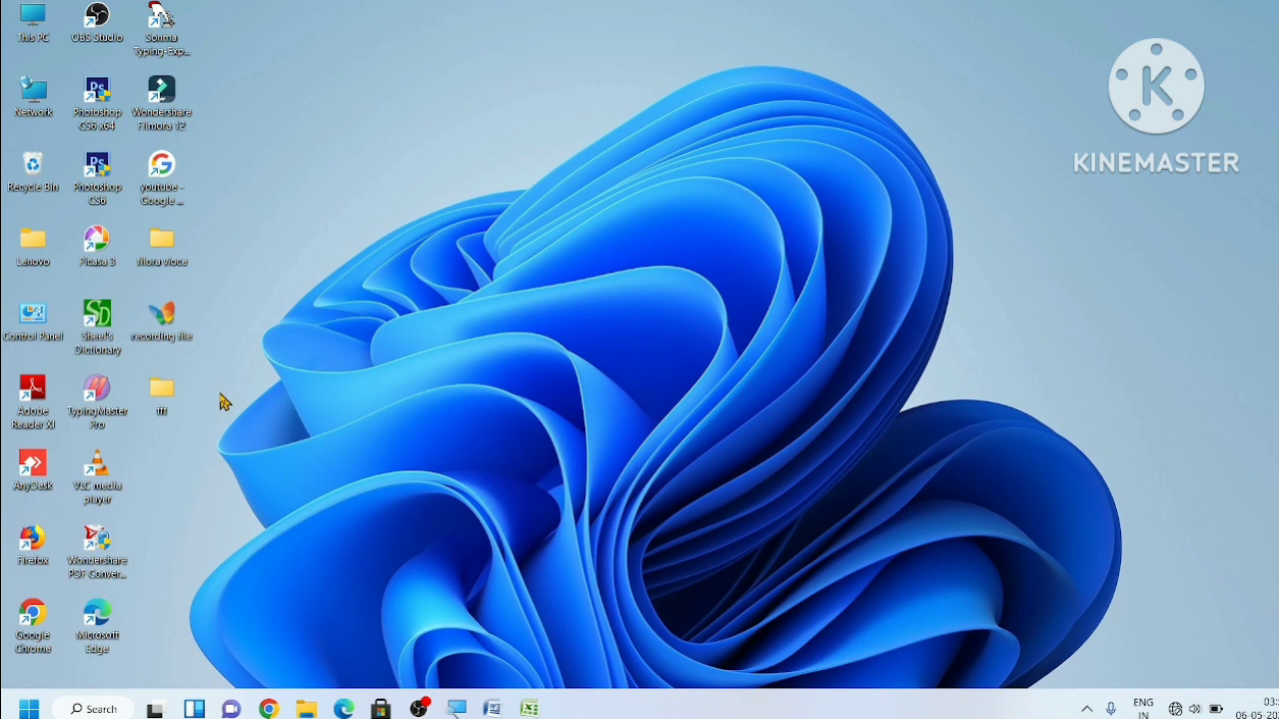
# Step: Refresh the desktop from its right-click menu, then again with F5
pyautogui.rightClick(683, 277)
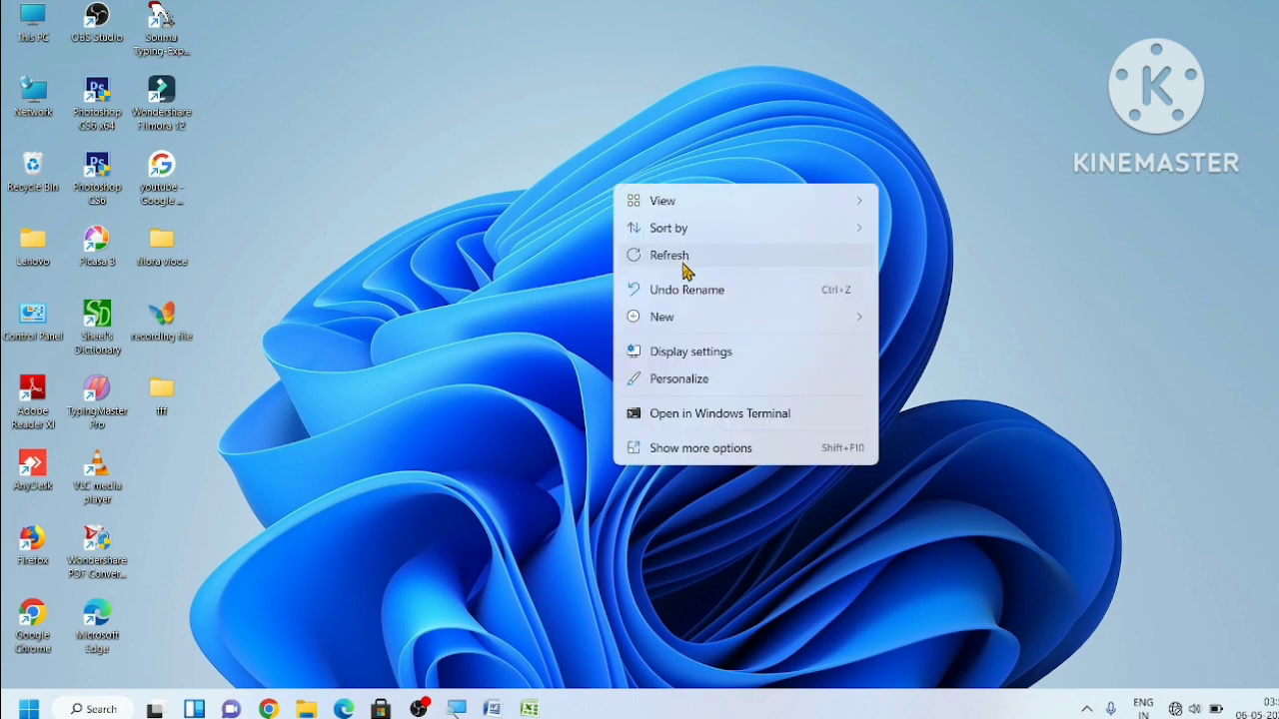
pyautogui.click(686, 258)
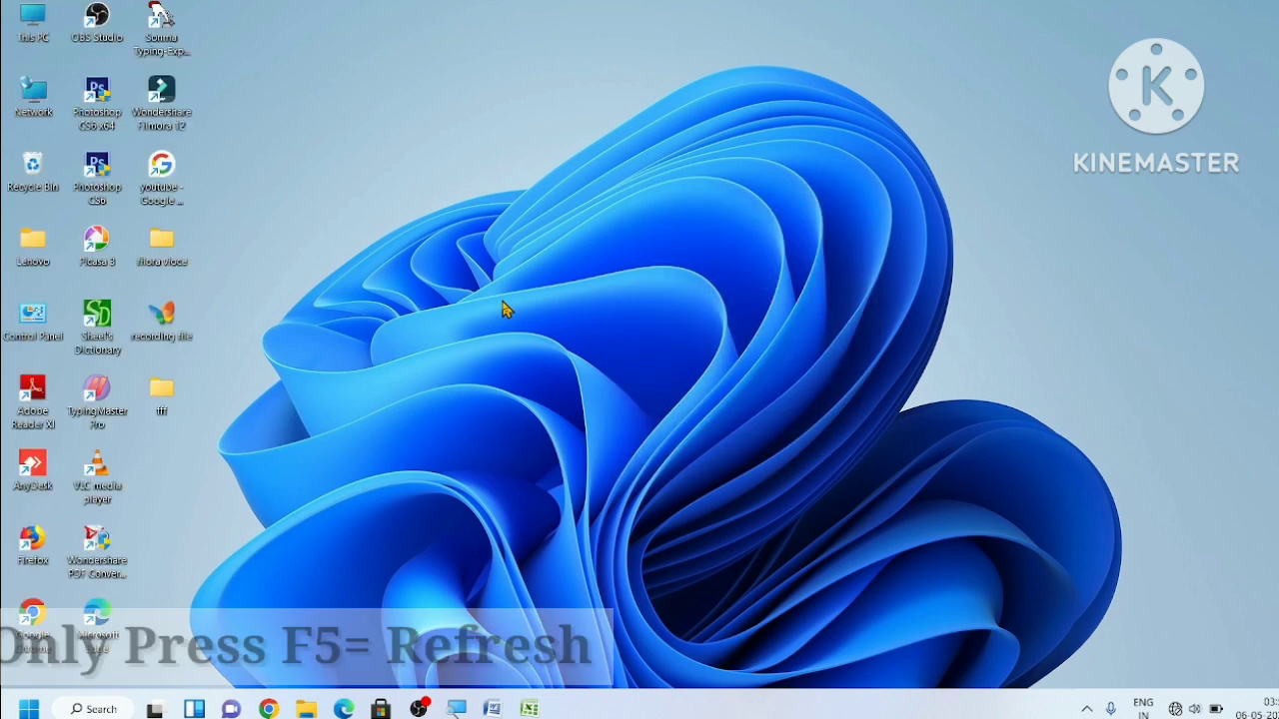
pyautogui.press('F5')
pyautogui.press('F5')
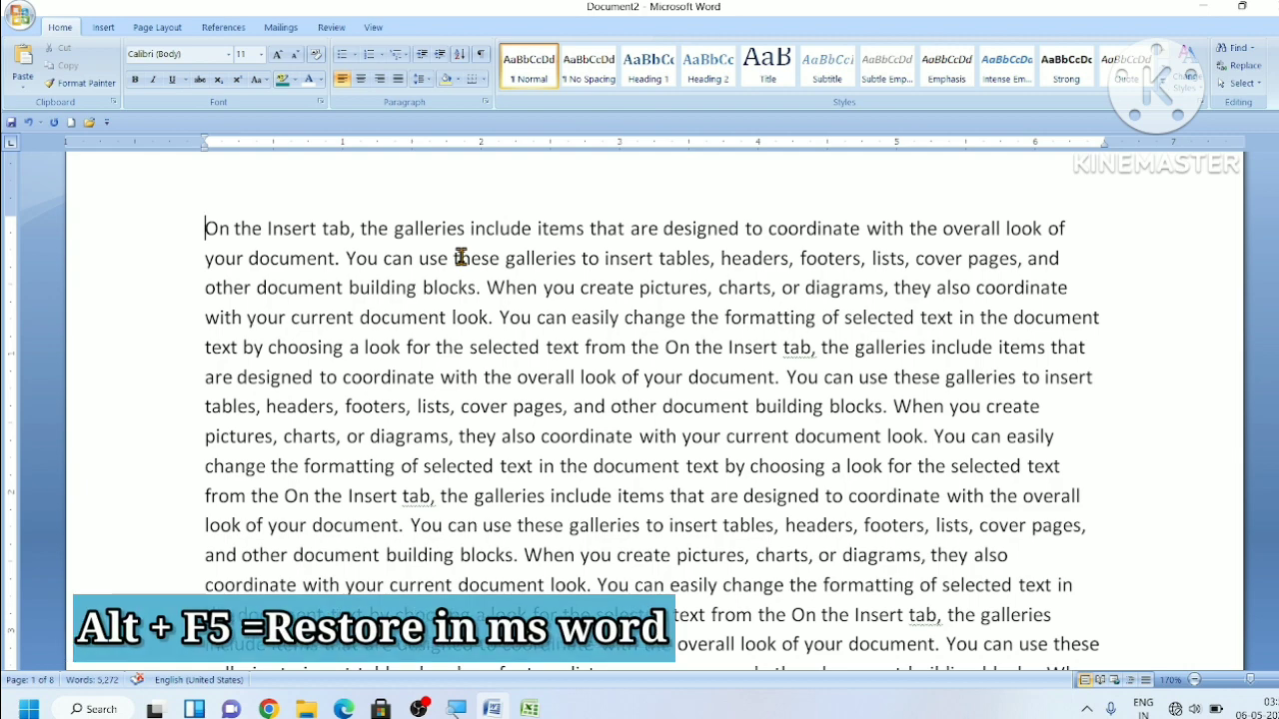
# Step: Restore Word's window with Alt+F5, maximize it again, and switch to Excel's Book1
pyautogui.hotkey('alt', 'F5')
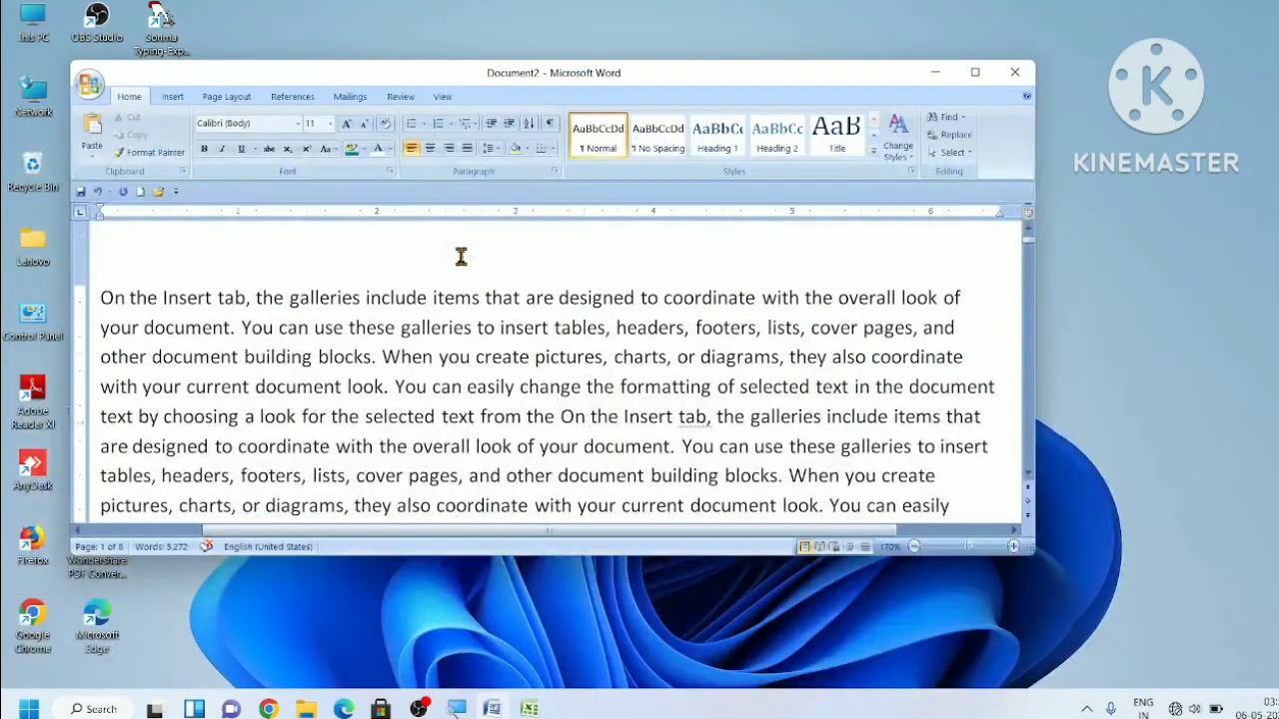
pyautogui.click(975, 72)
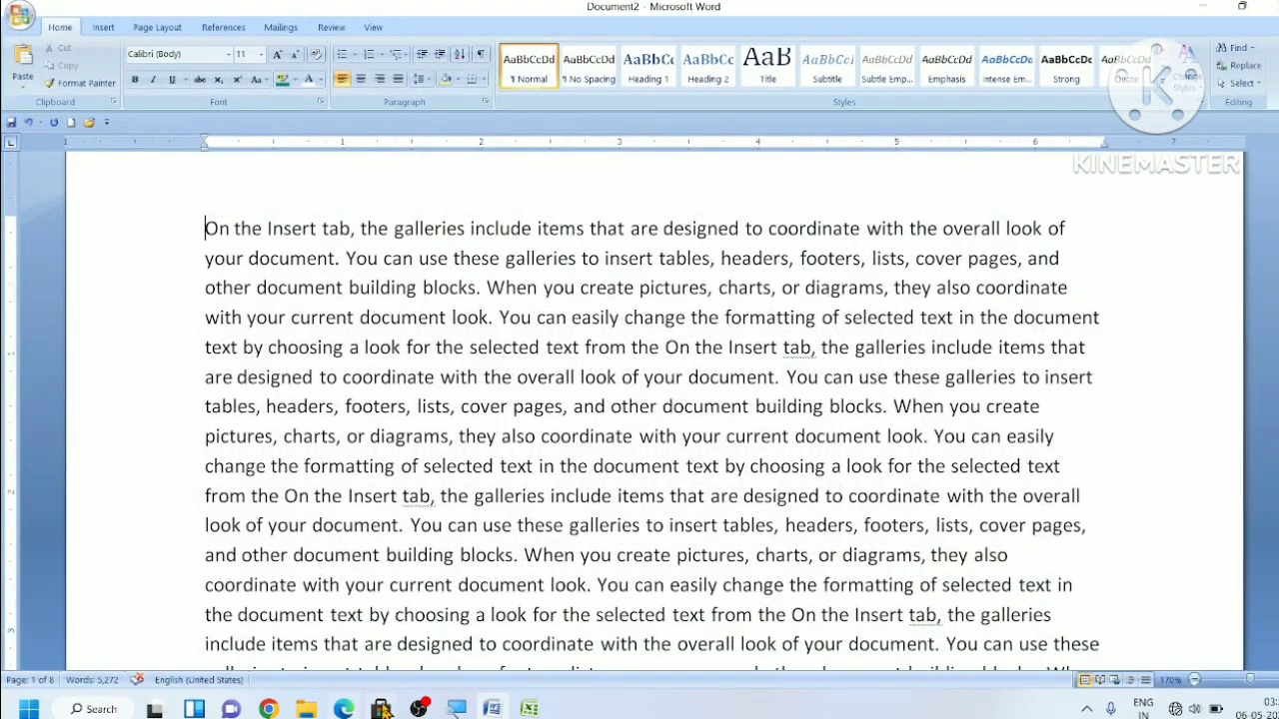
pyautogui.click(526, 709)
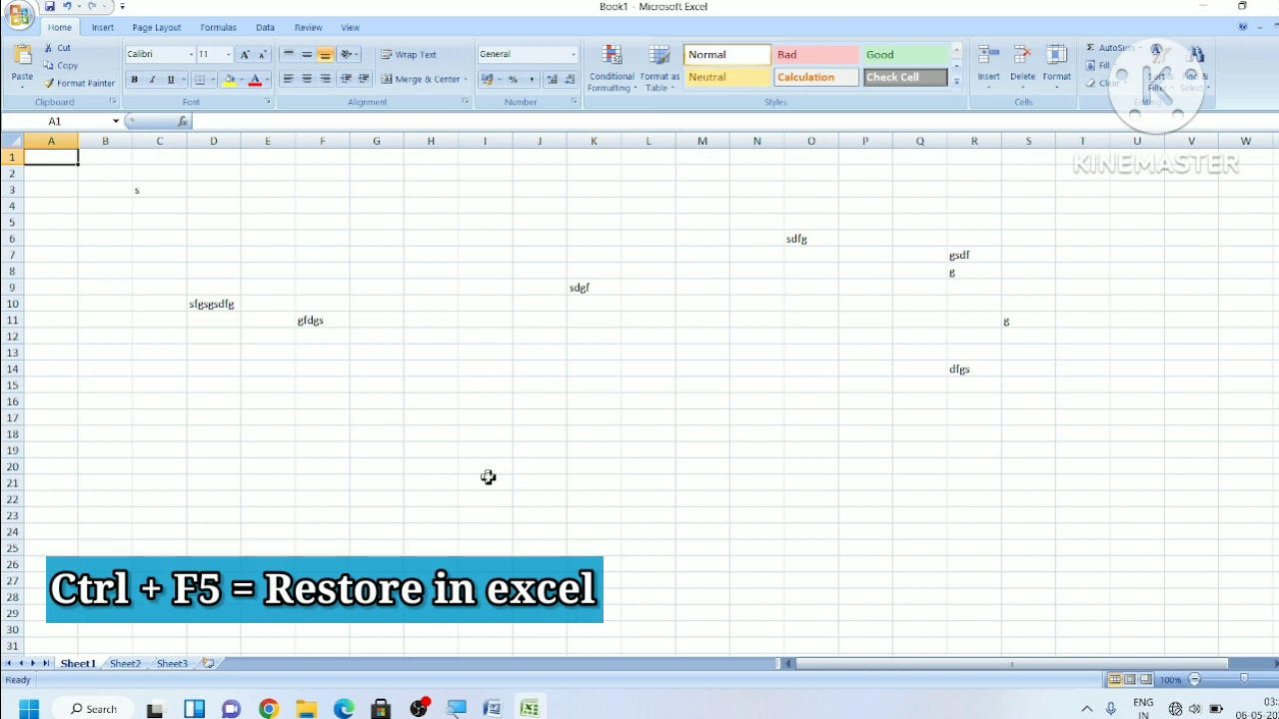
pyautogui.hotkey('ctrl', 'F5')
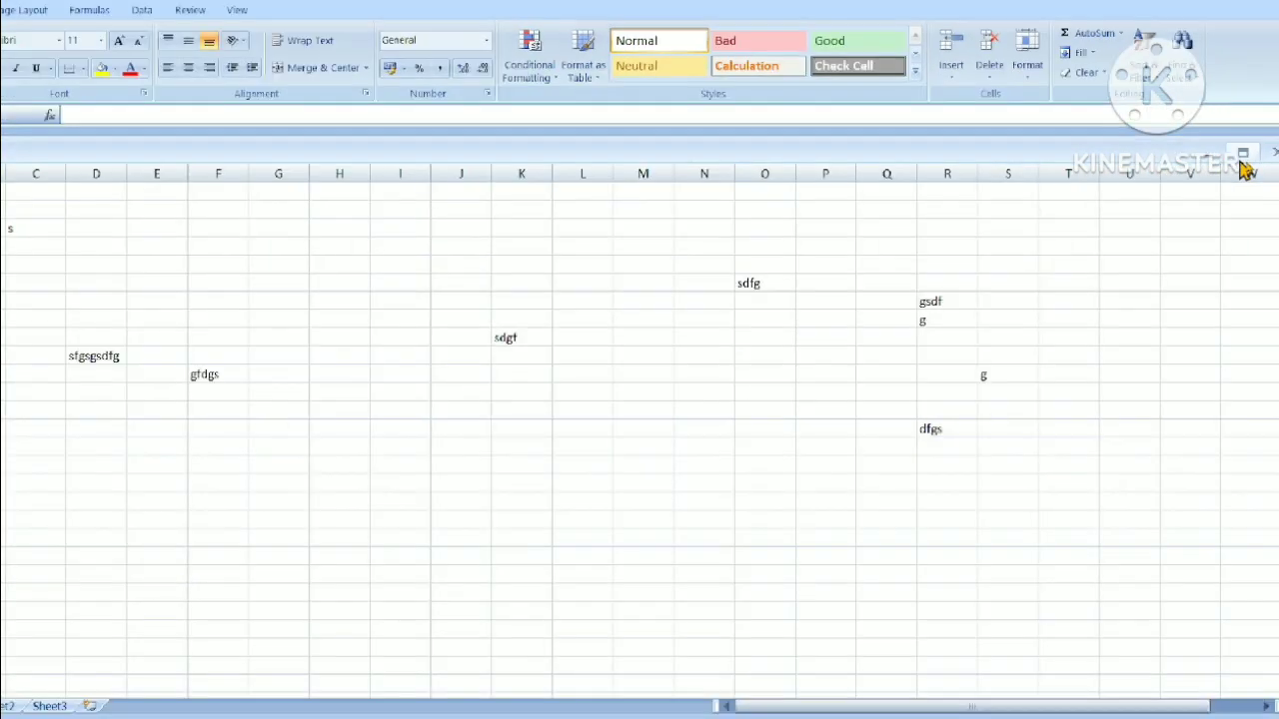
pyautogui.click(1243, 149)
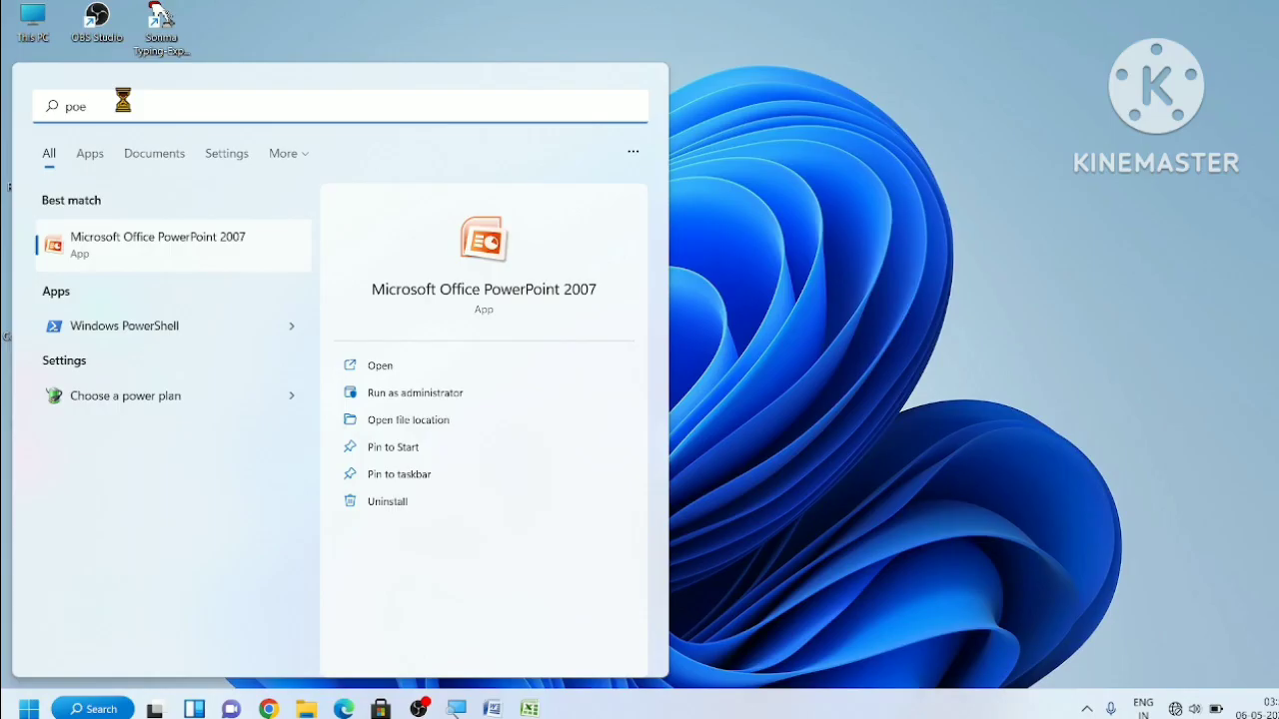
# Step: Launch PowerPoint 2007 and title the slide 'dsfas' with subtitle 'sdfasf'
pyautogui.click(213, 252)
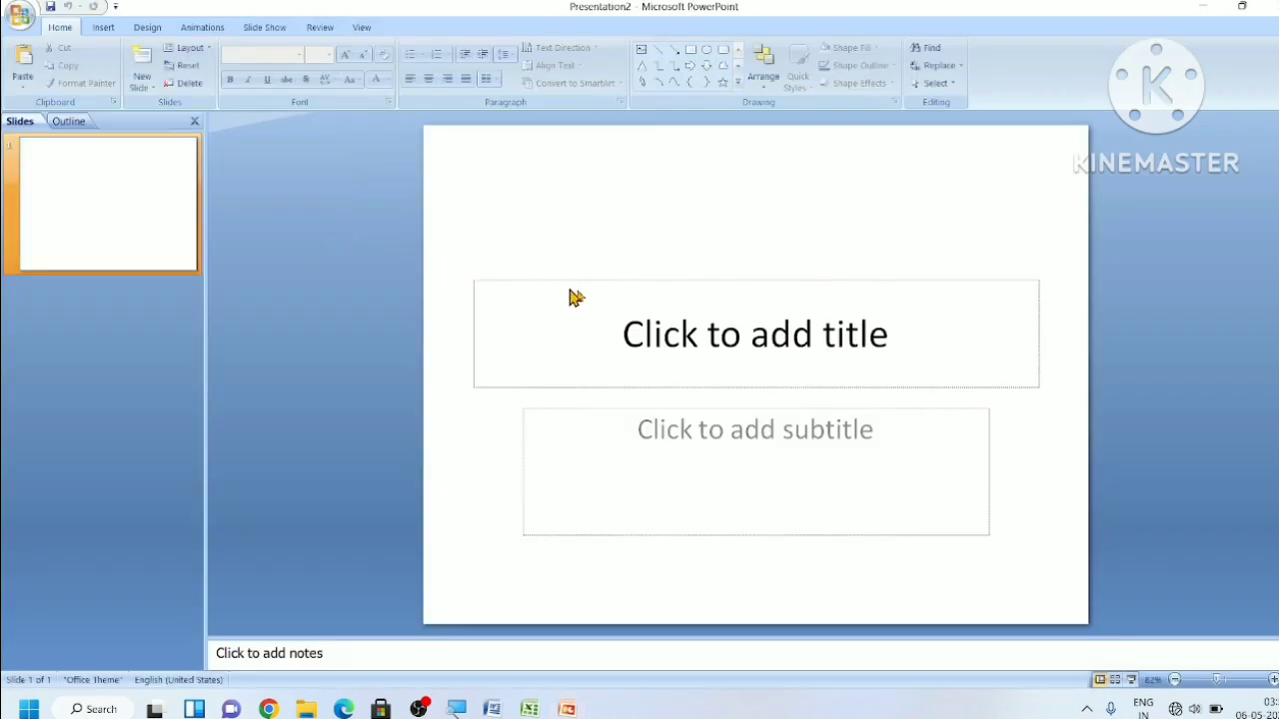
pyautogui.click(674, 314)
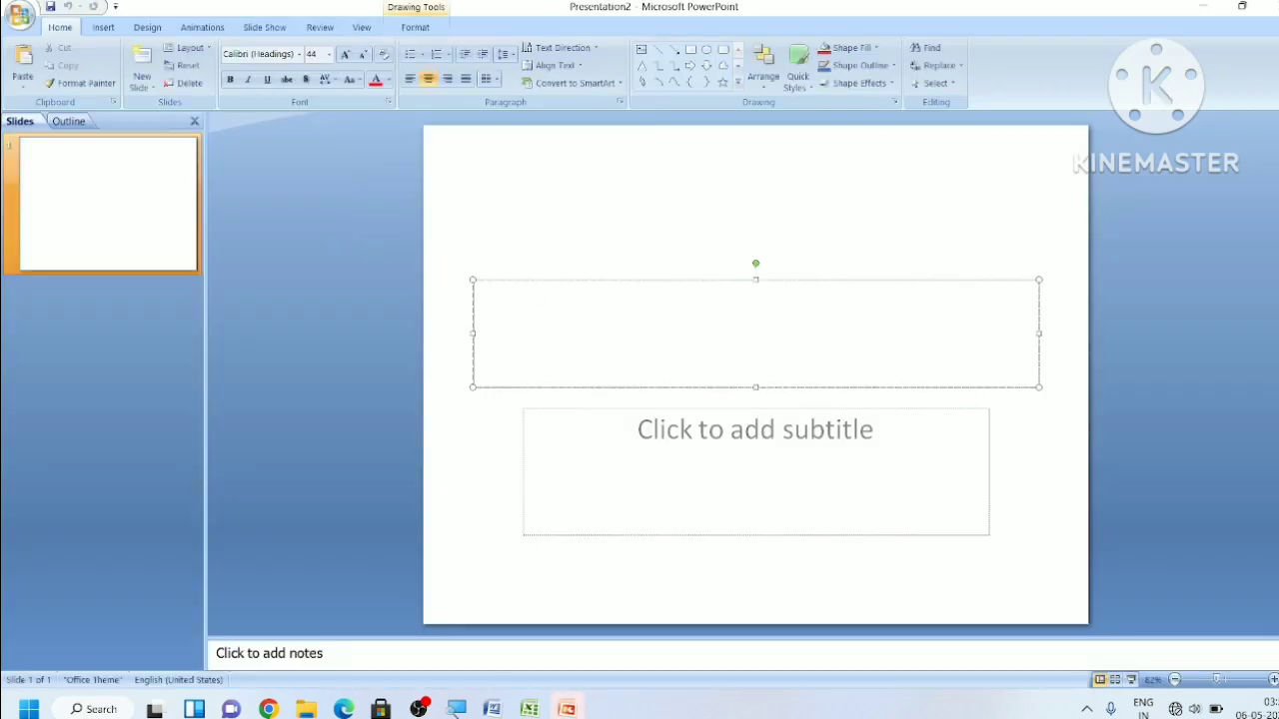
pyautogui.write('dsfas')
pyautogui.click(696, 456)
pyautogui.write('sdfasf')
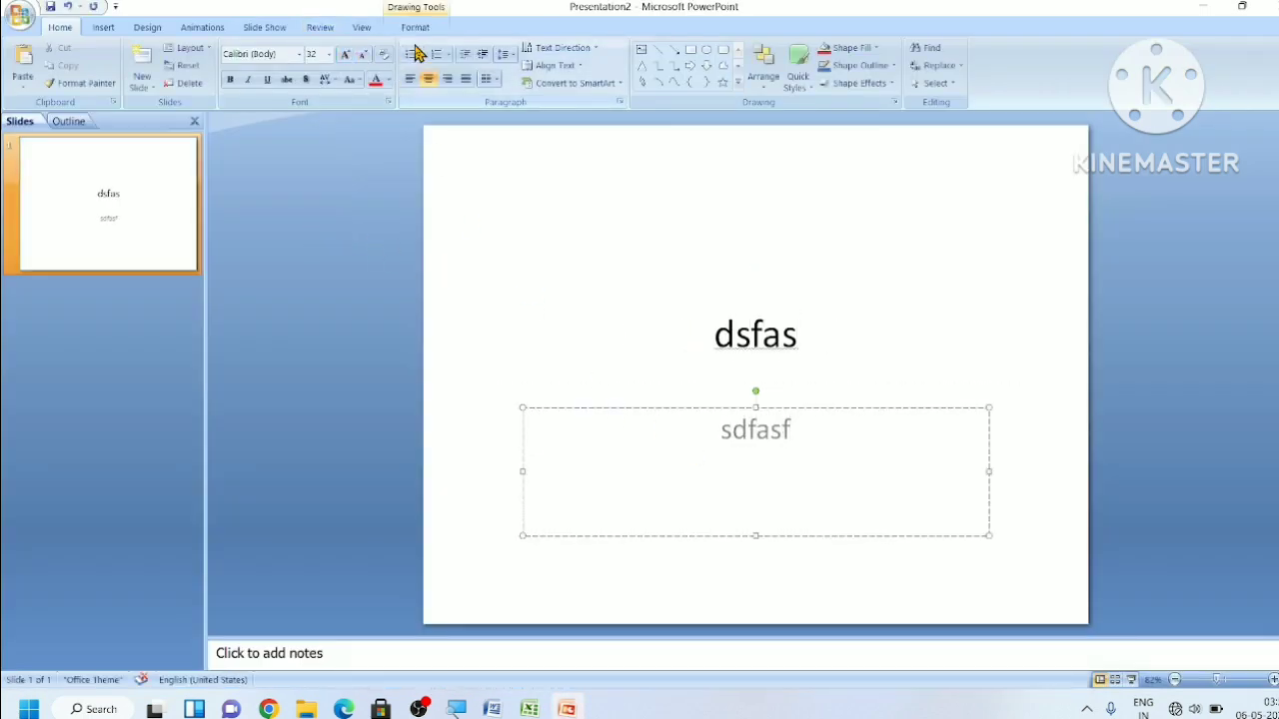
# Step: Apply the blue Flow theme and a slide transition to the slide
pyautogui.click(419, 29)
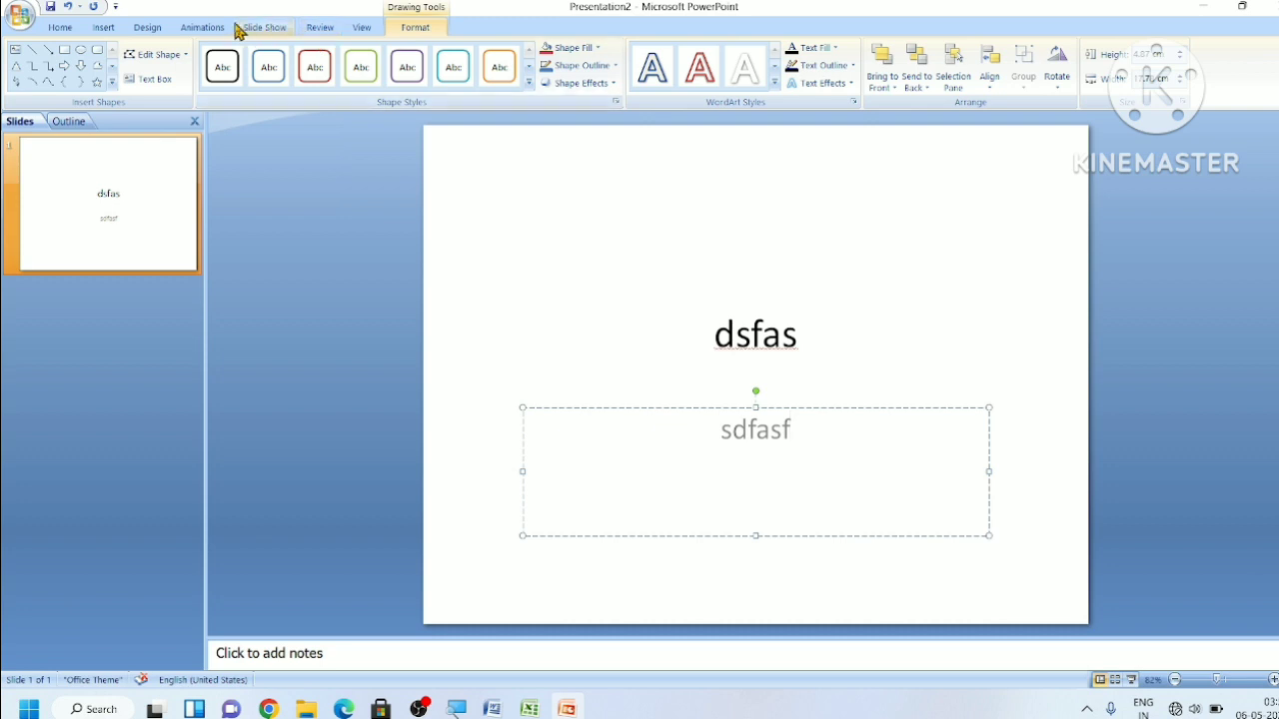
pyautogui.click(200, 27)
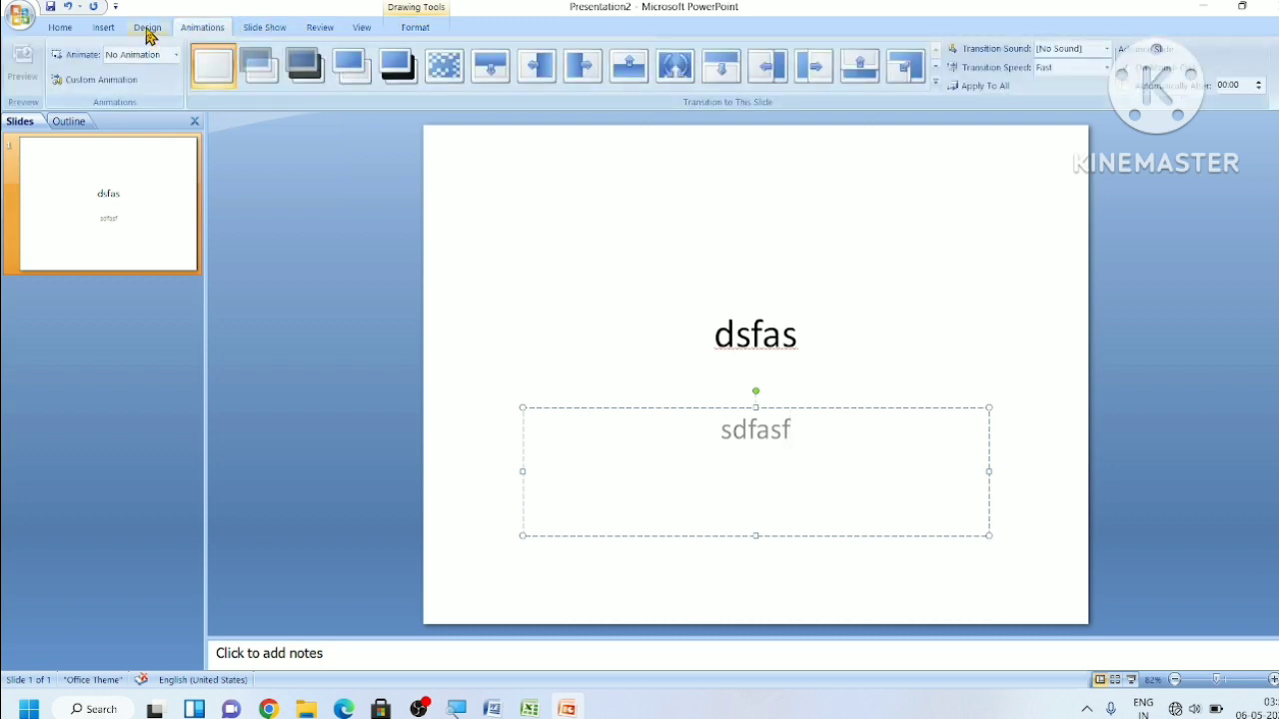
pyautogui.click(147, 28)
pyautogui.click(275, 65)
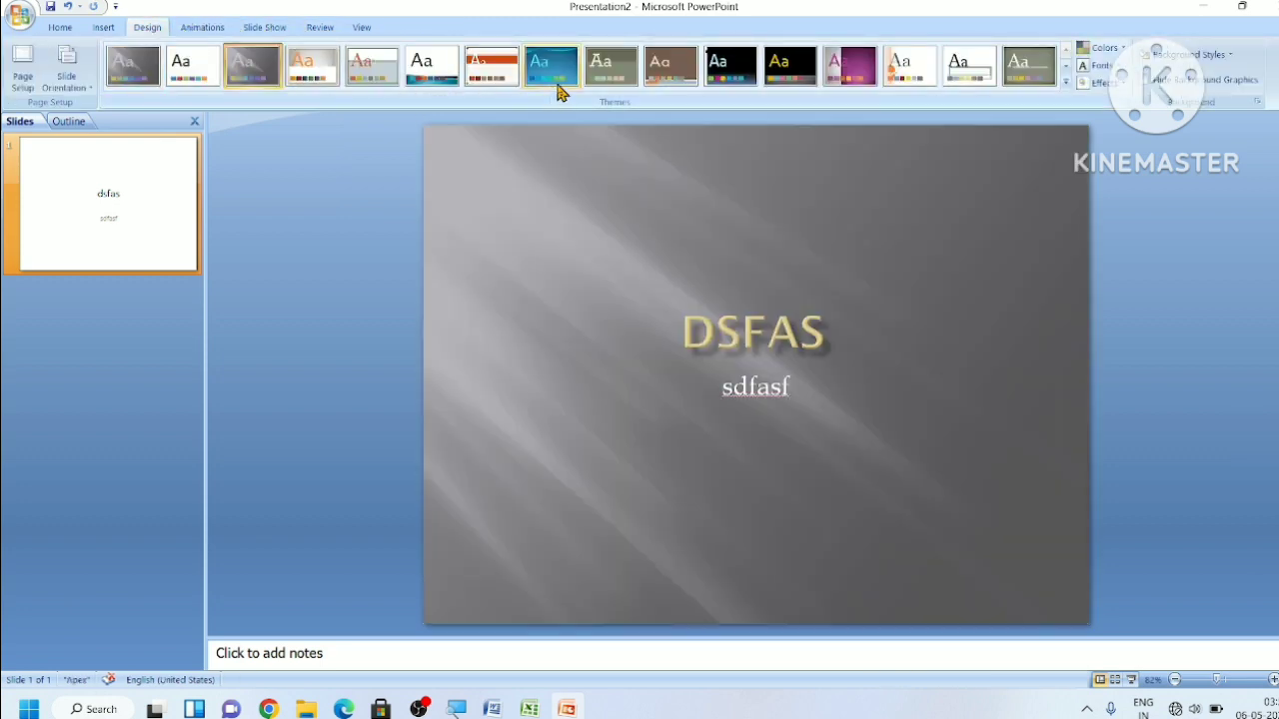
pyautogui.click(557, 71)
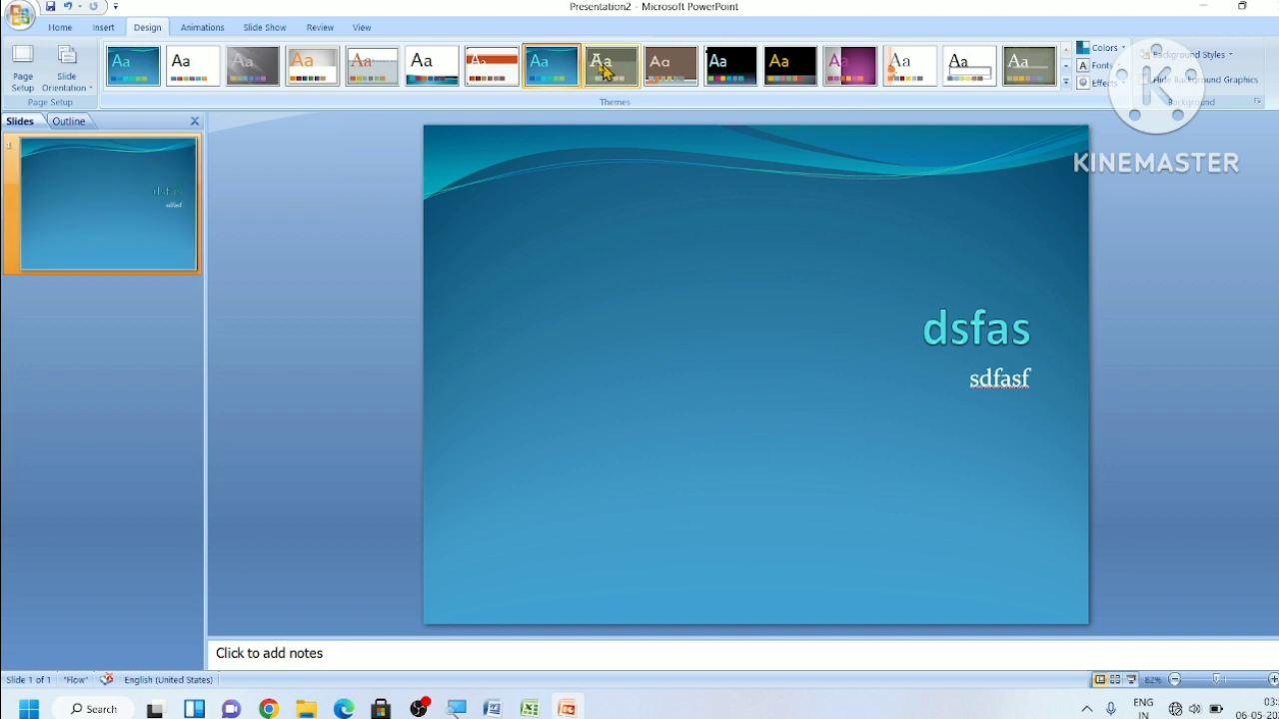
pyautogui.click(200, 30)
pyautogui.click(340, 78)
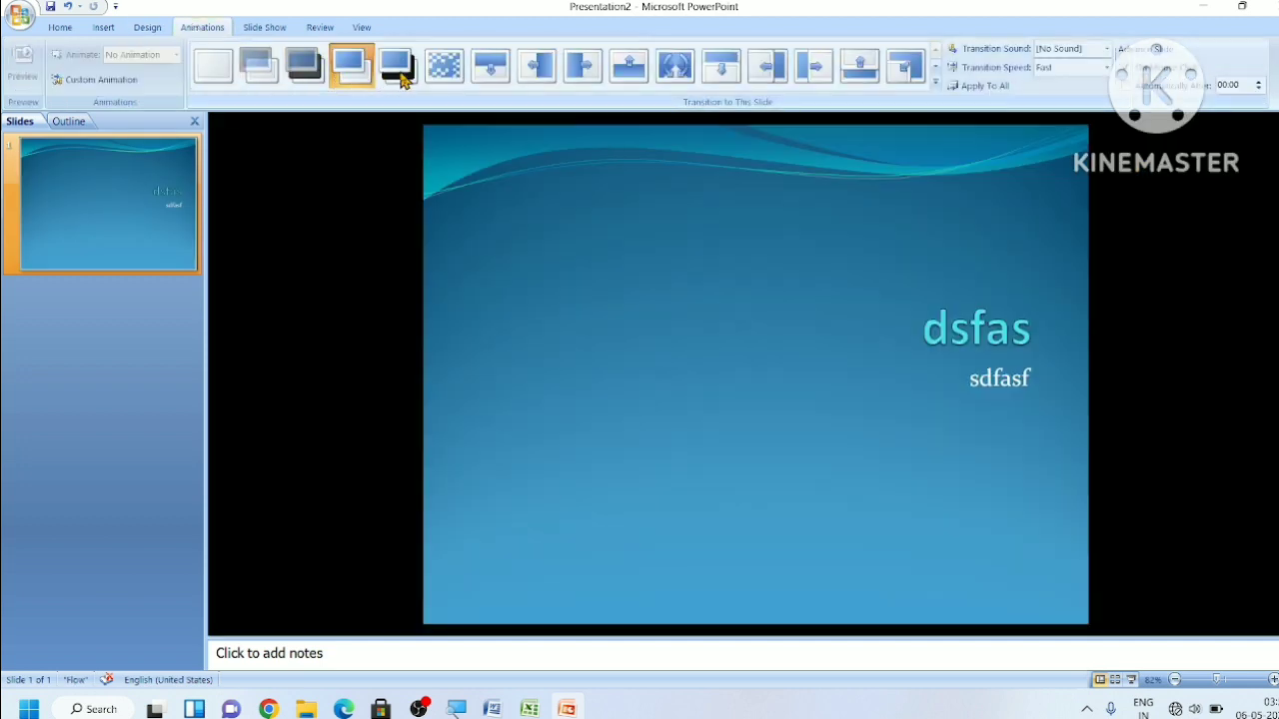
pyautogui.click(404, 80)
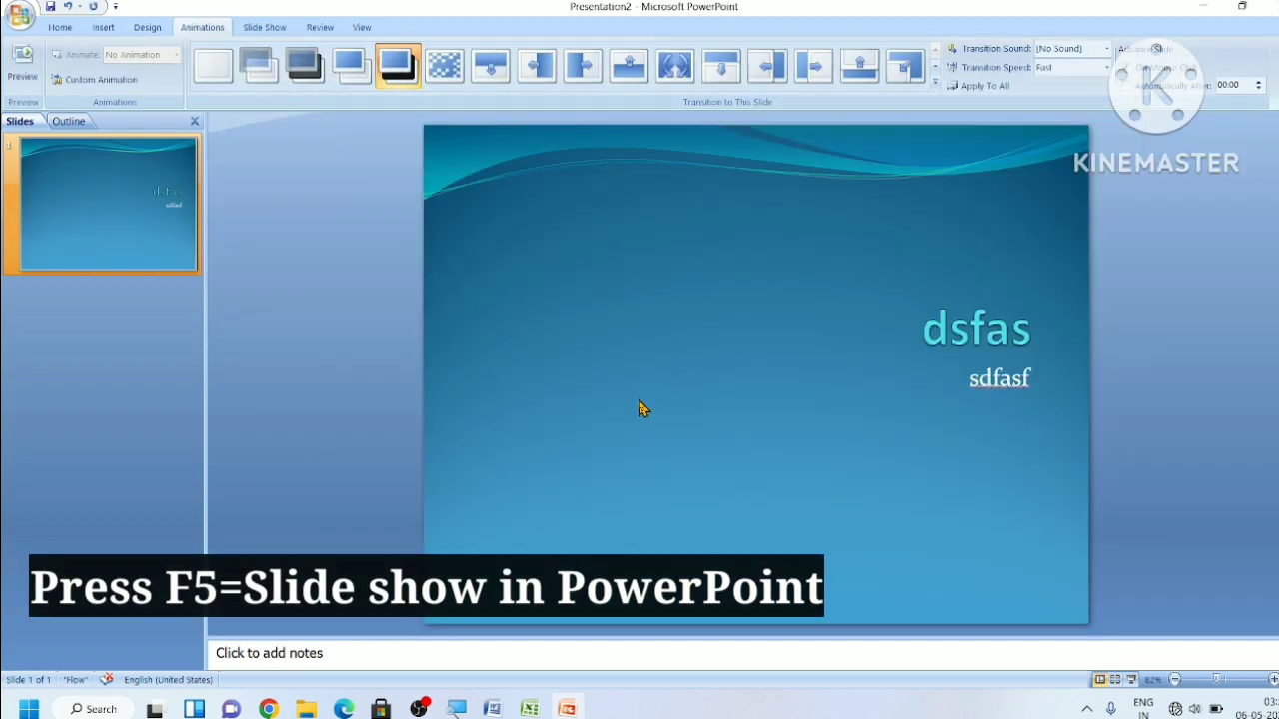
# Step: Play the slide show with F5, end it with Esc, and minimize PowerPoint
pyautogui.press('F5')
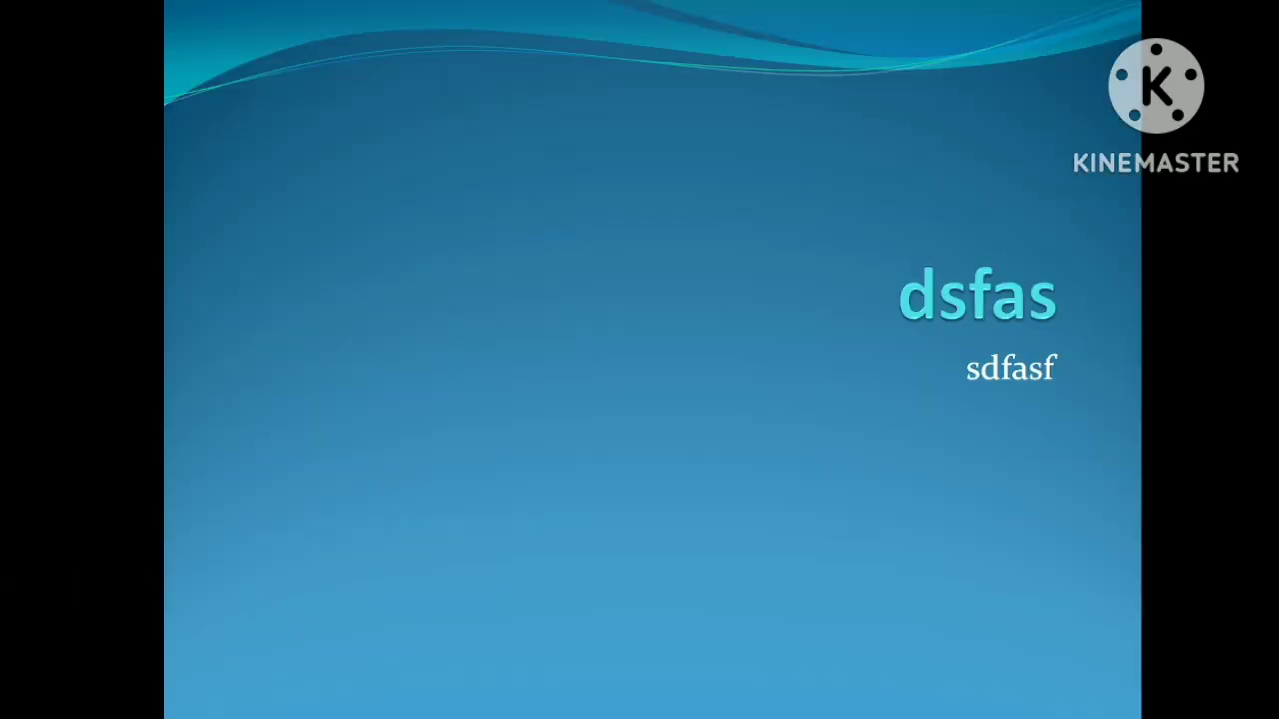
pyautogui.press('Escape')
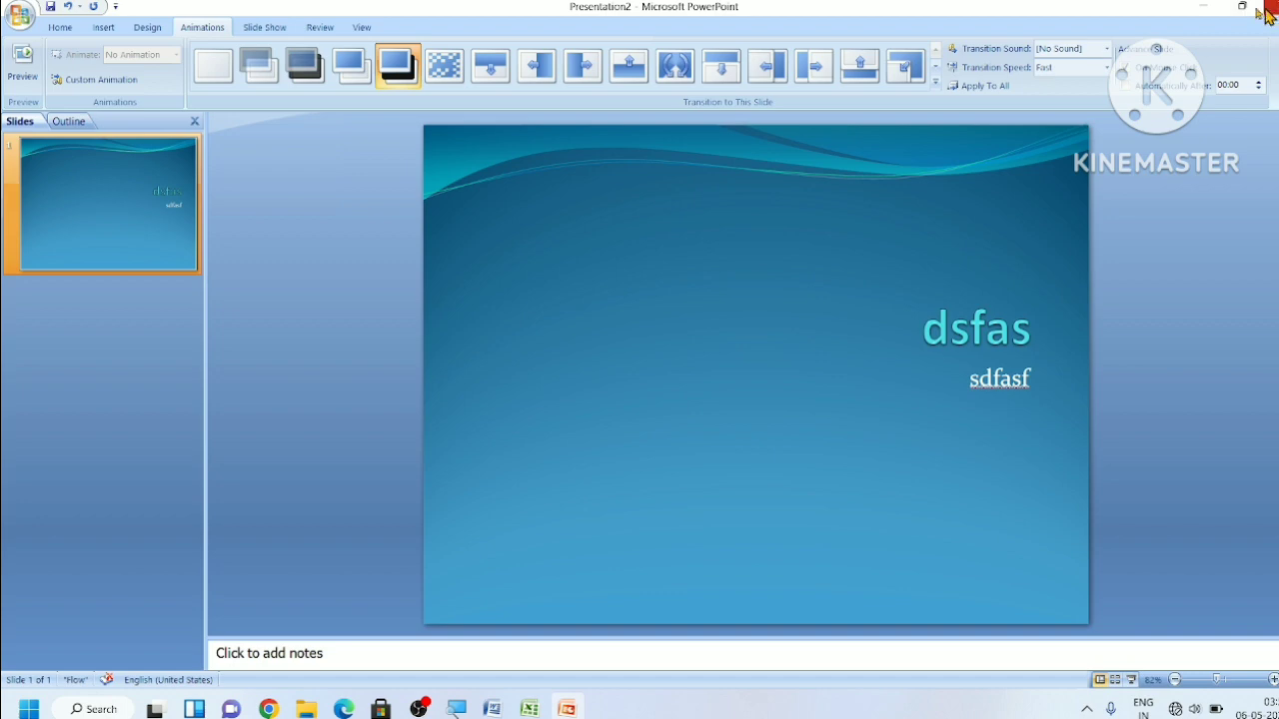
pyautogui.click(1206, 8)
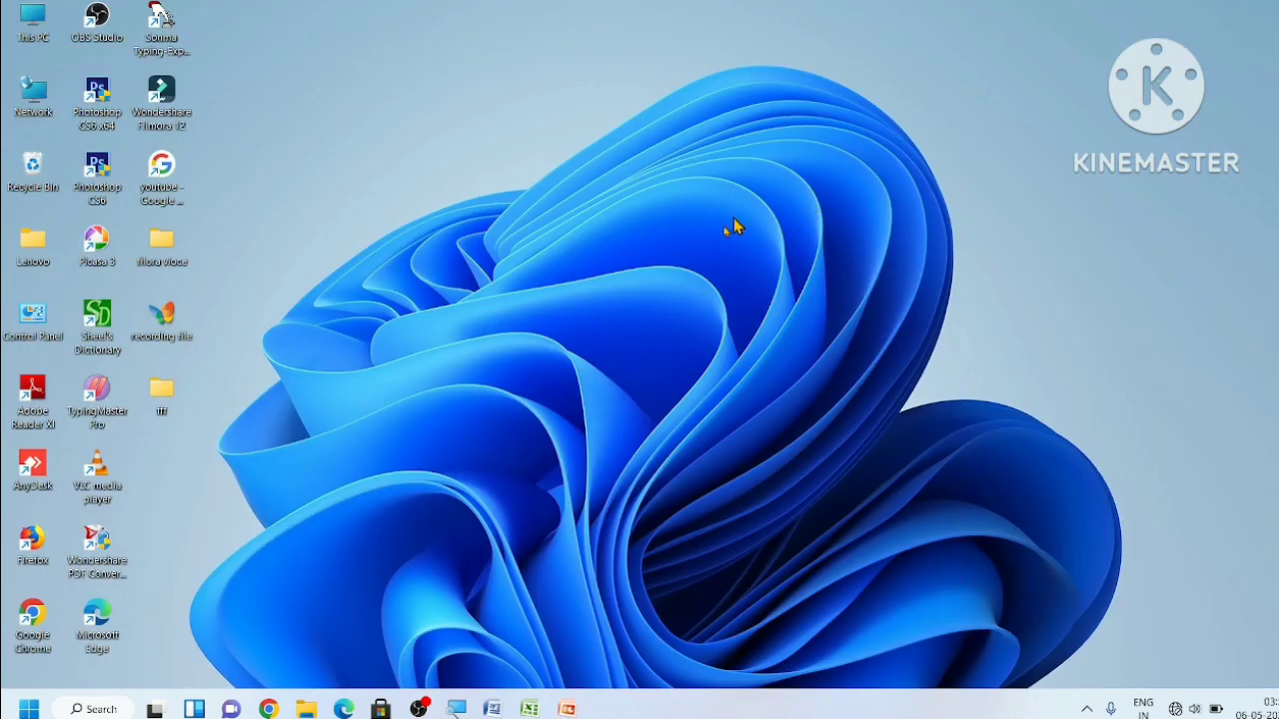
pyautogui.click(270, 709)
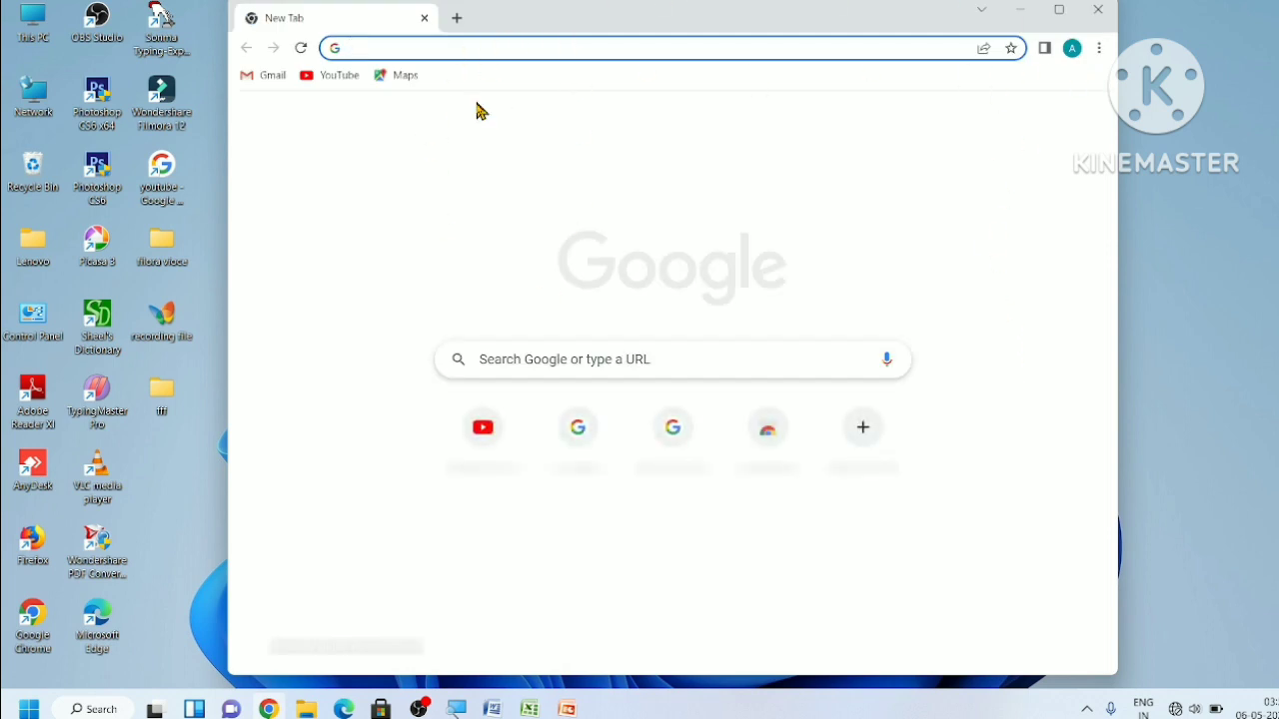
pyautogui.click(614, 361)
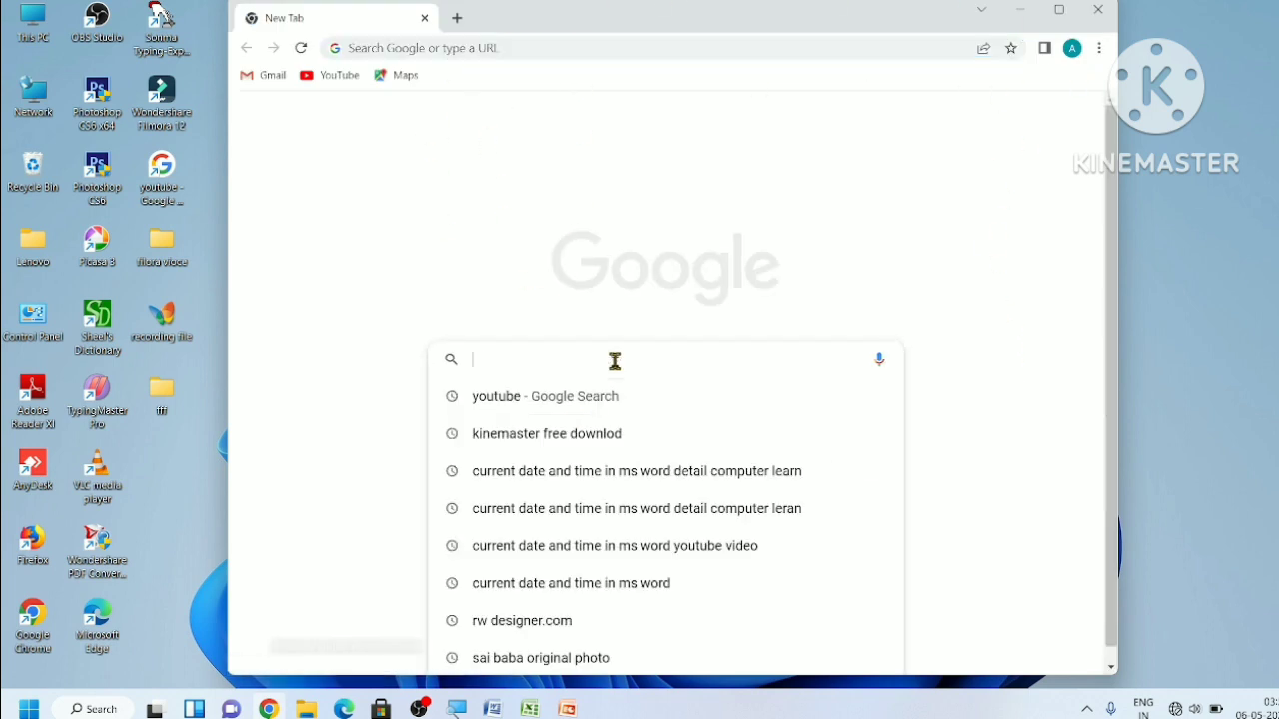
pyautogui.click(514, 434)
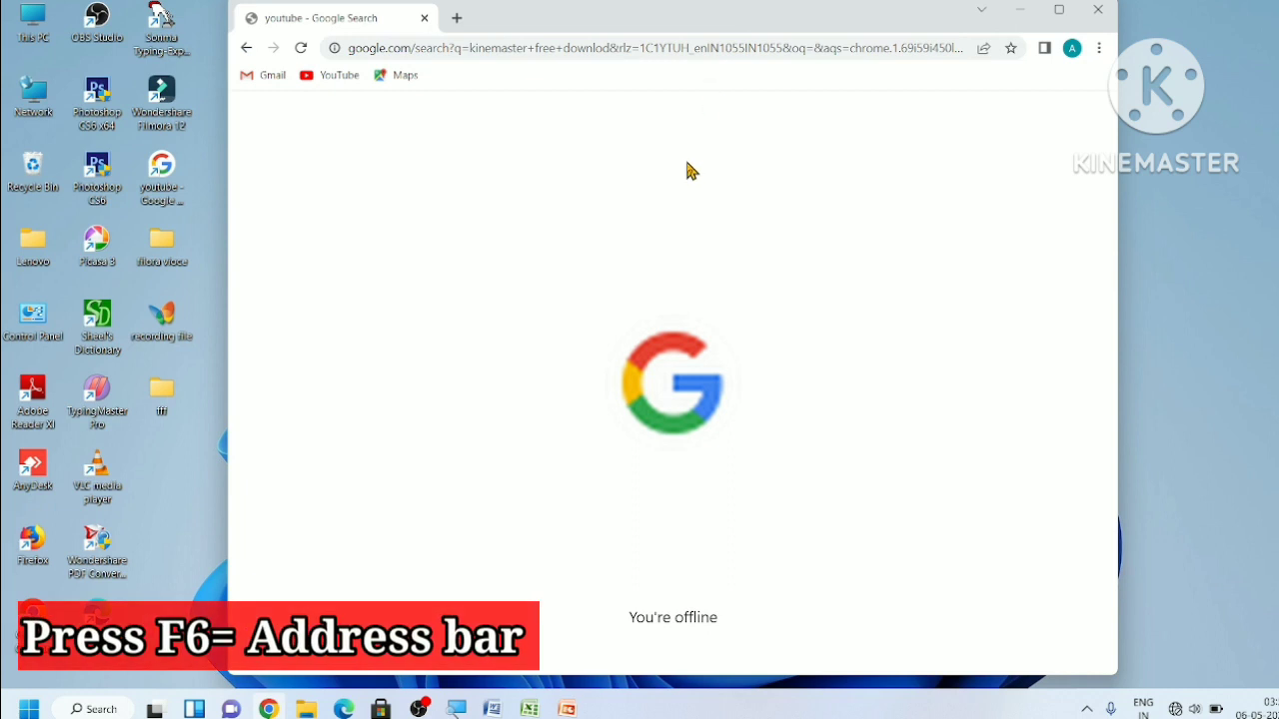
pyautogui.press('F6')
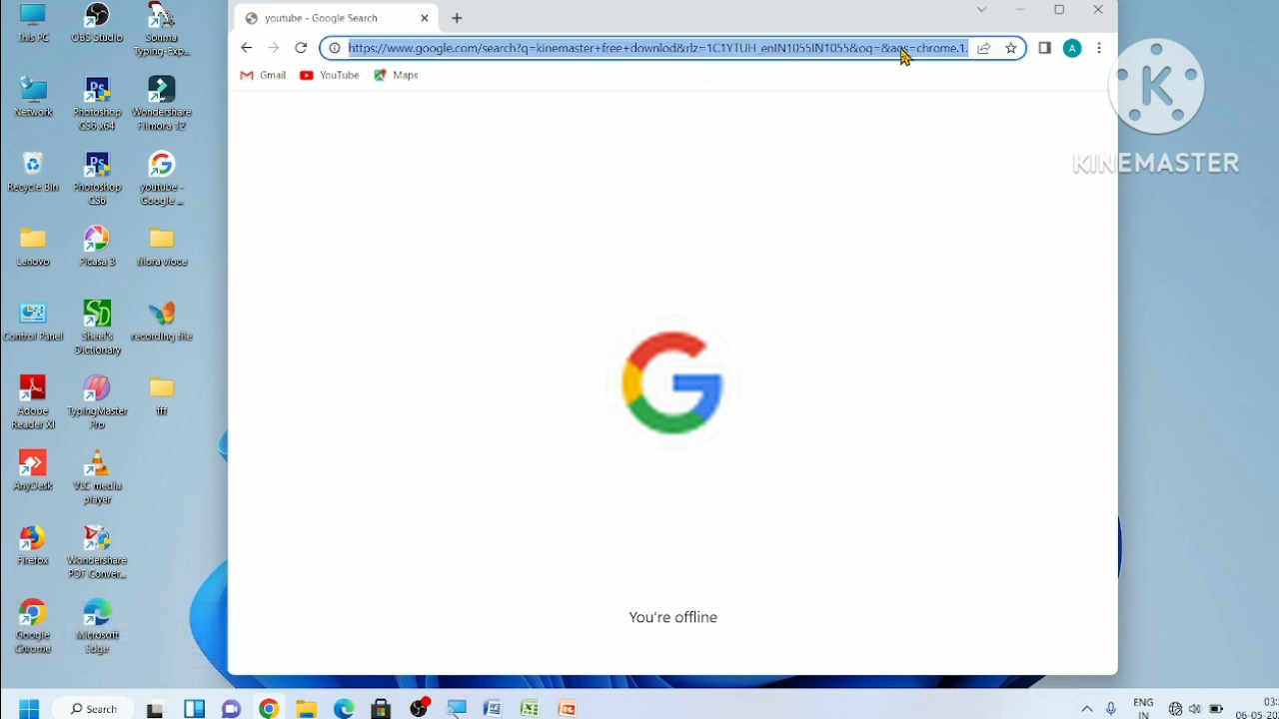
pyautogui.write('jfslkdf')
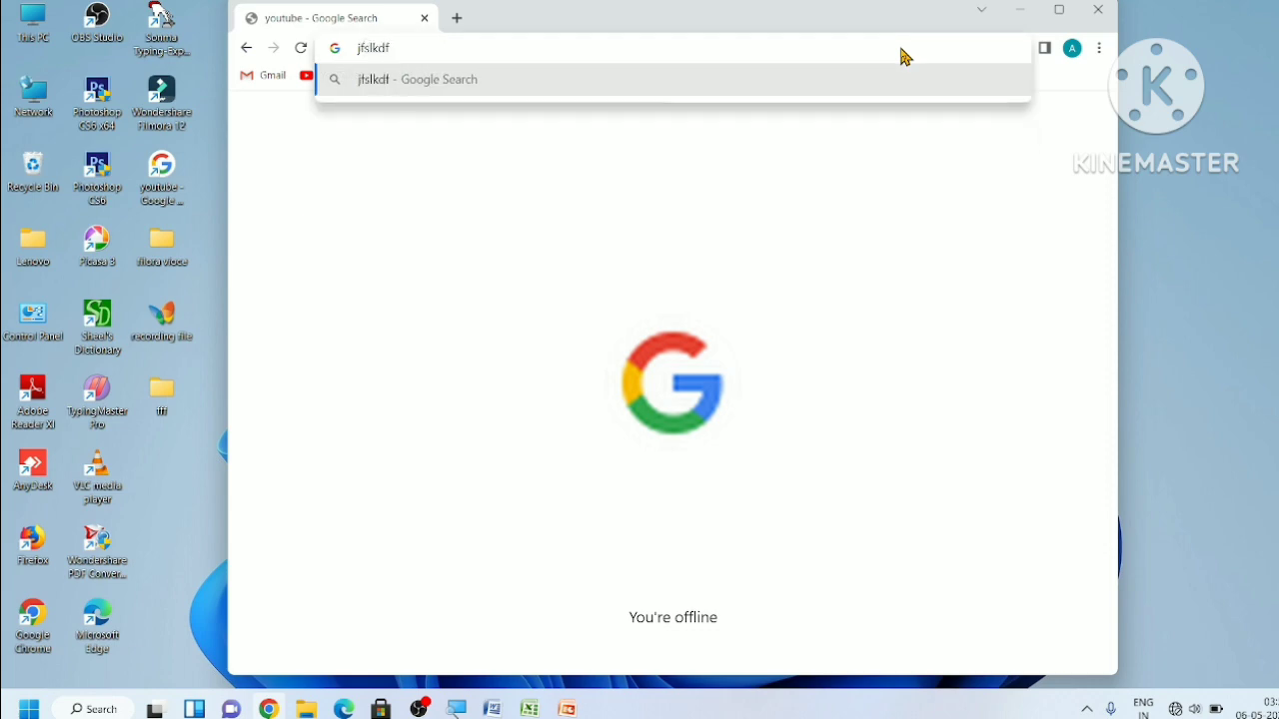
pyautogui.press('Return')
pyautogui.click(1098, 10)
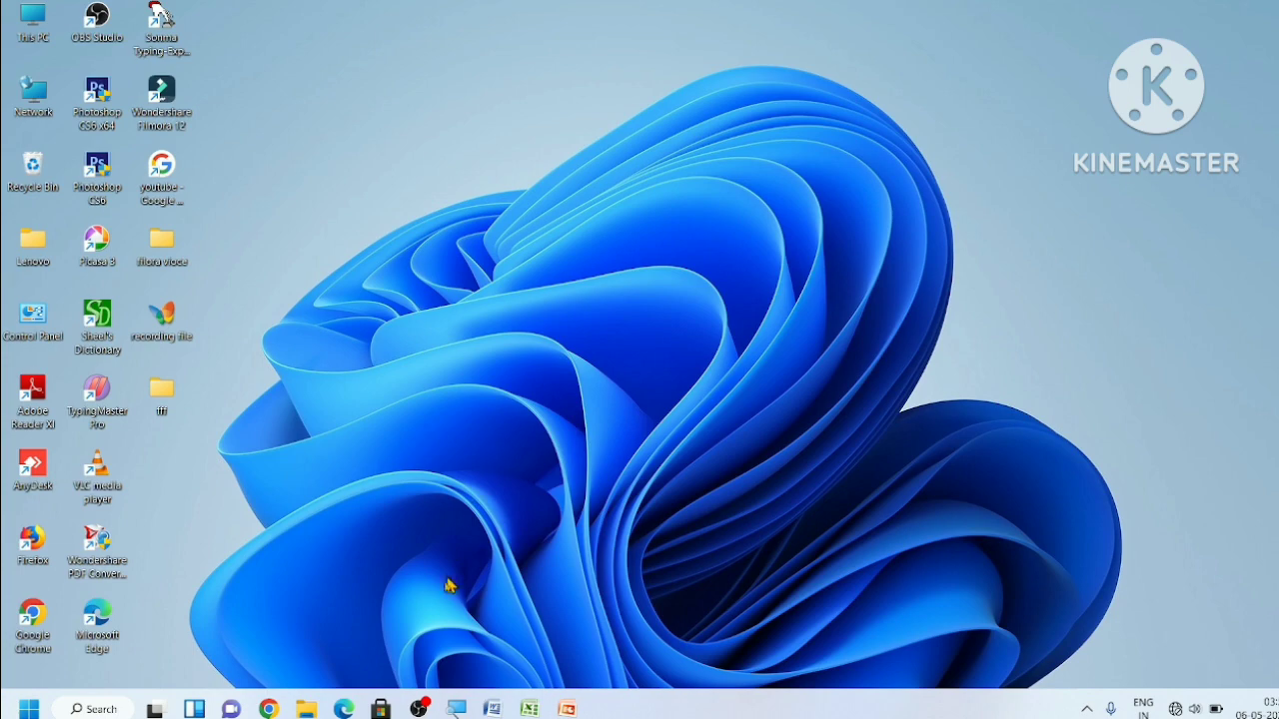
# Step: In Document2, type 'compter' before 'On' at the top of the first paragraph and select it
pyautogui.click(491, 709)
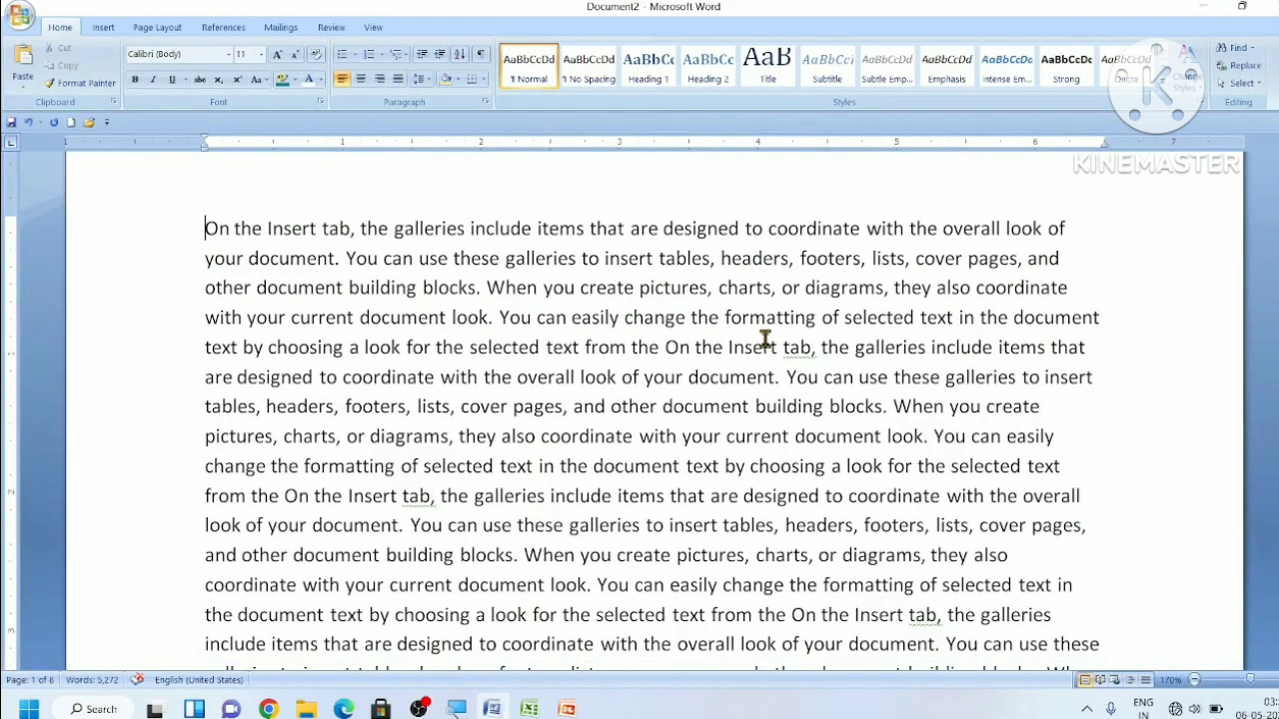
pyautogui.scroll(2, 765, 339)
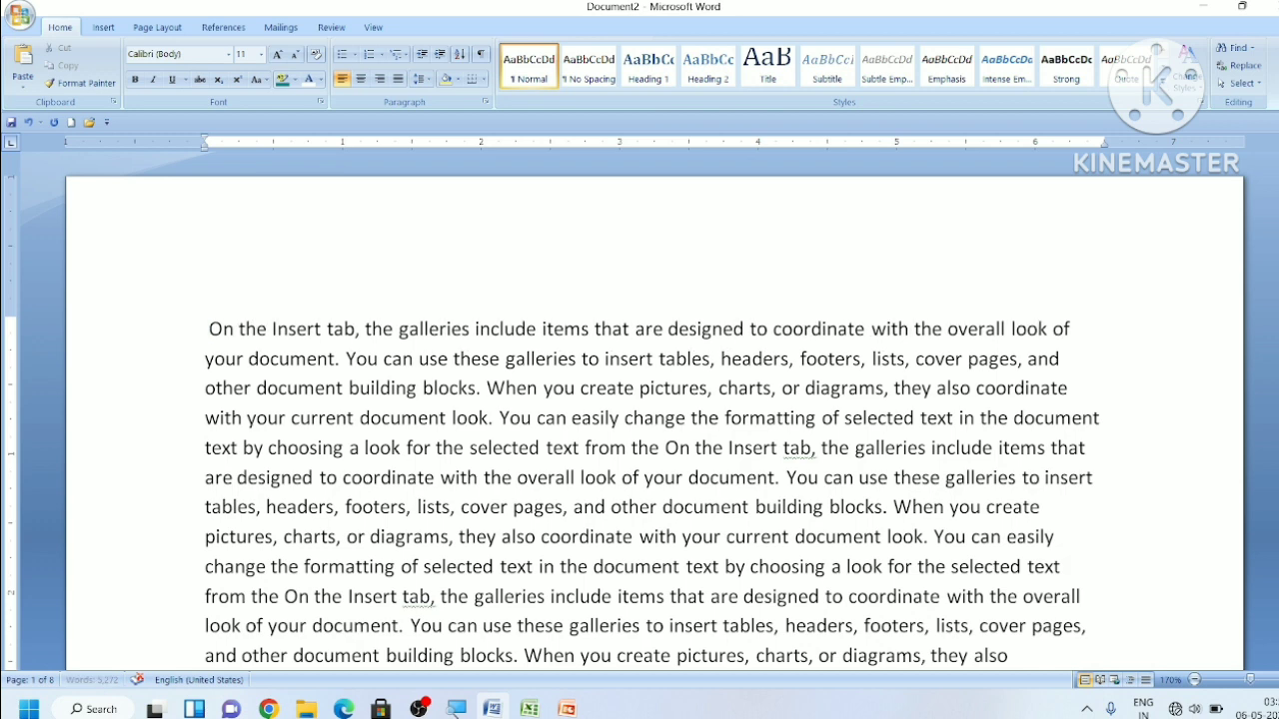
pyautogui.write('compte')
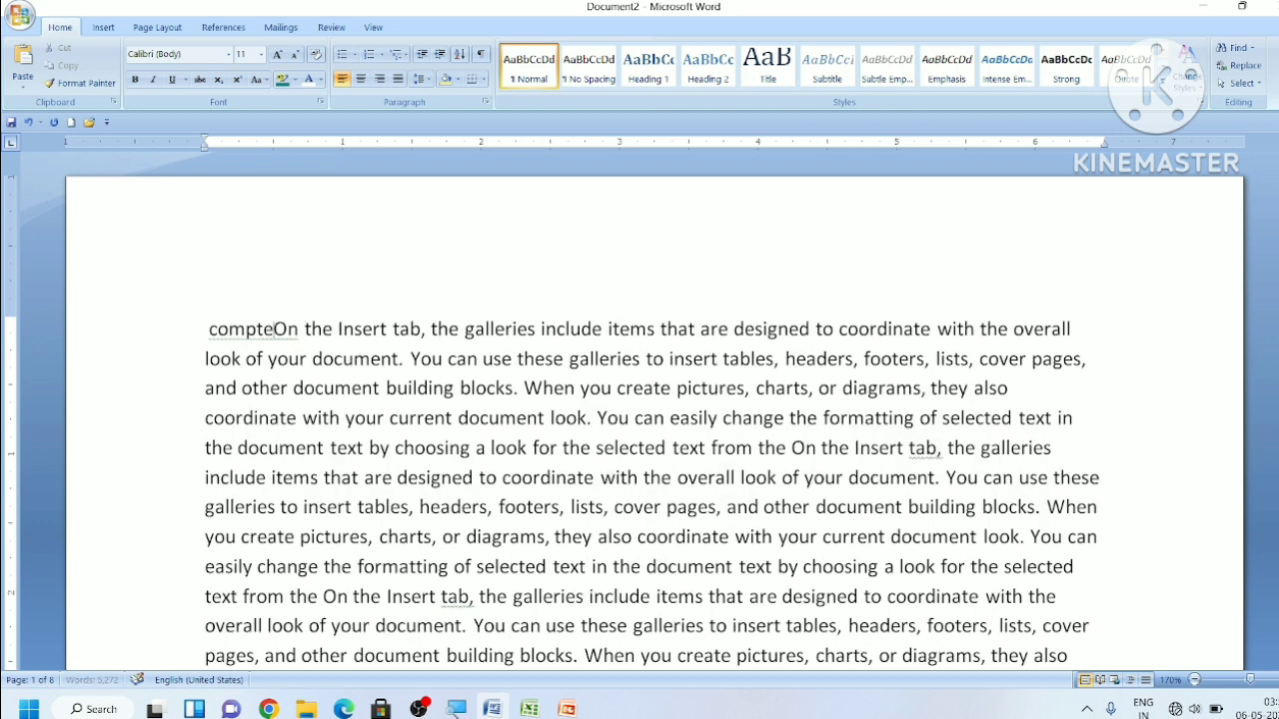
pyautogui.write('r')
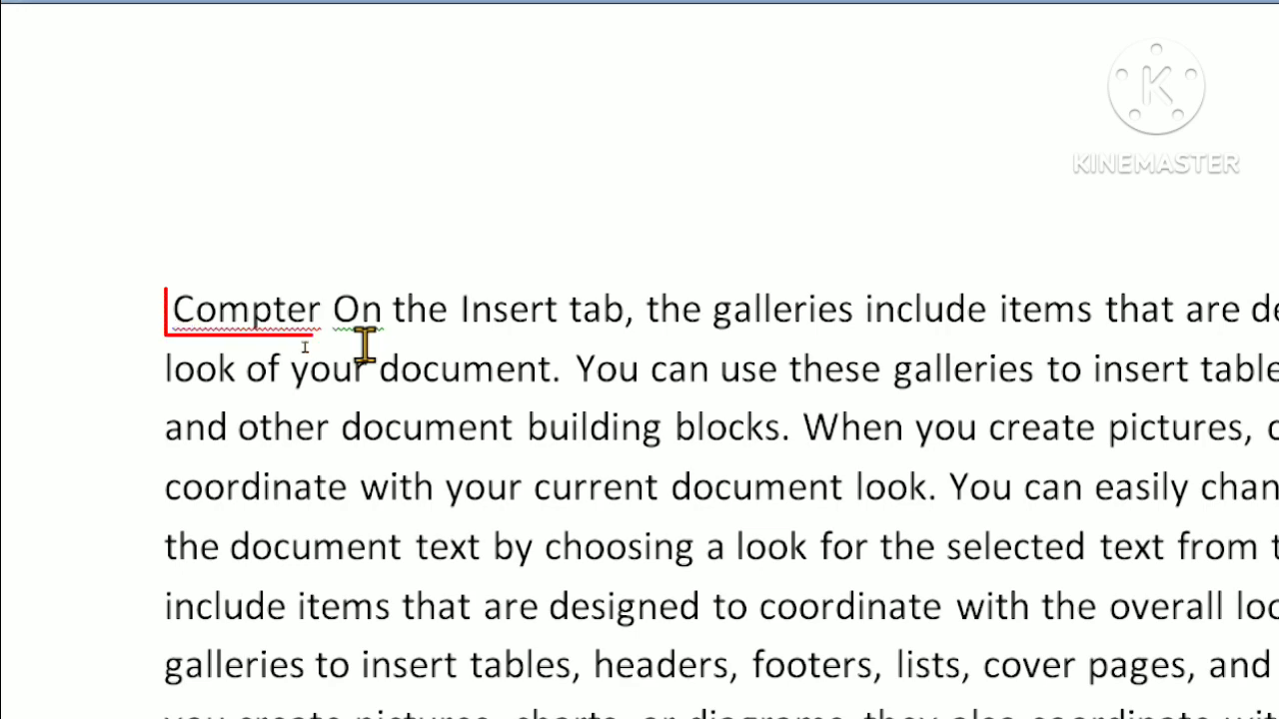
pyautogui.hotkey('shift', 'Left')
pyautogui.hotkey('shift', 'Left')
pyautogui.hotkey('shift', 'Left')
pyautogui.hotkey('shift', 'Left')
pyautogui.hotkey('shift', 'Left')
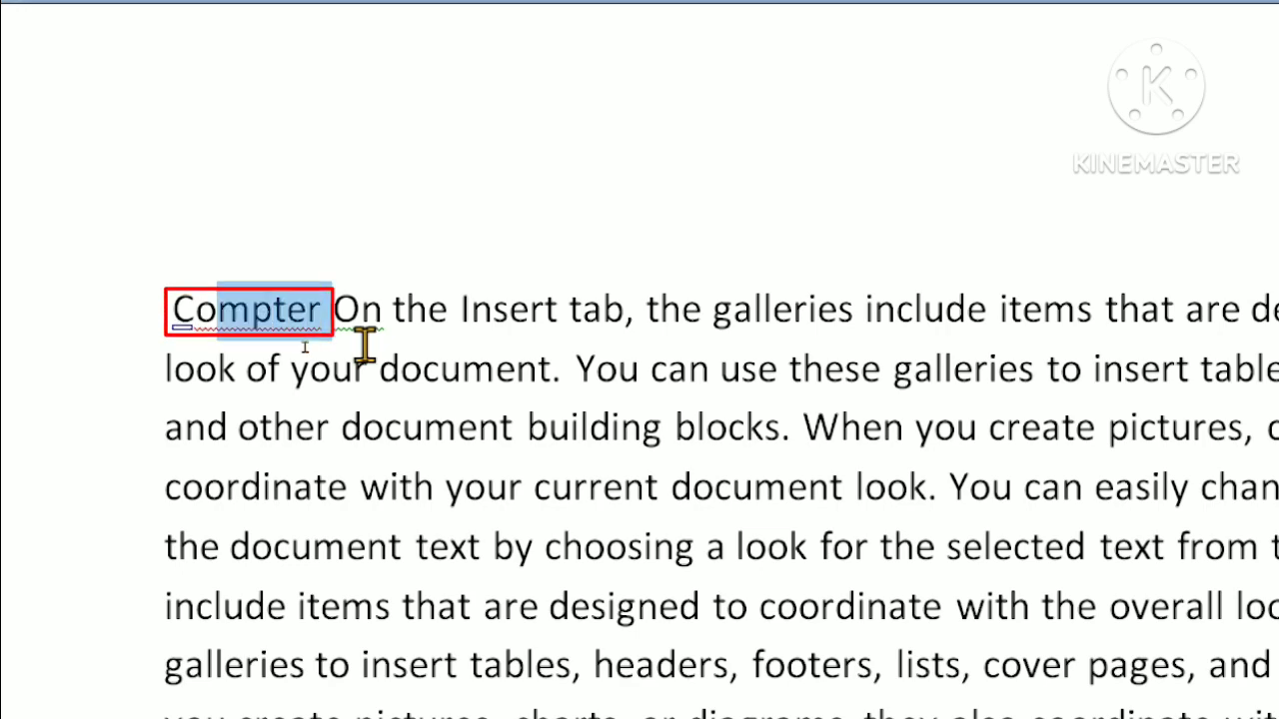
pyautogui.hotkey('shift', 'Left')
pyautogui.hotkey('shift', 'Left')
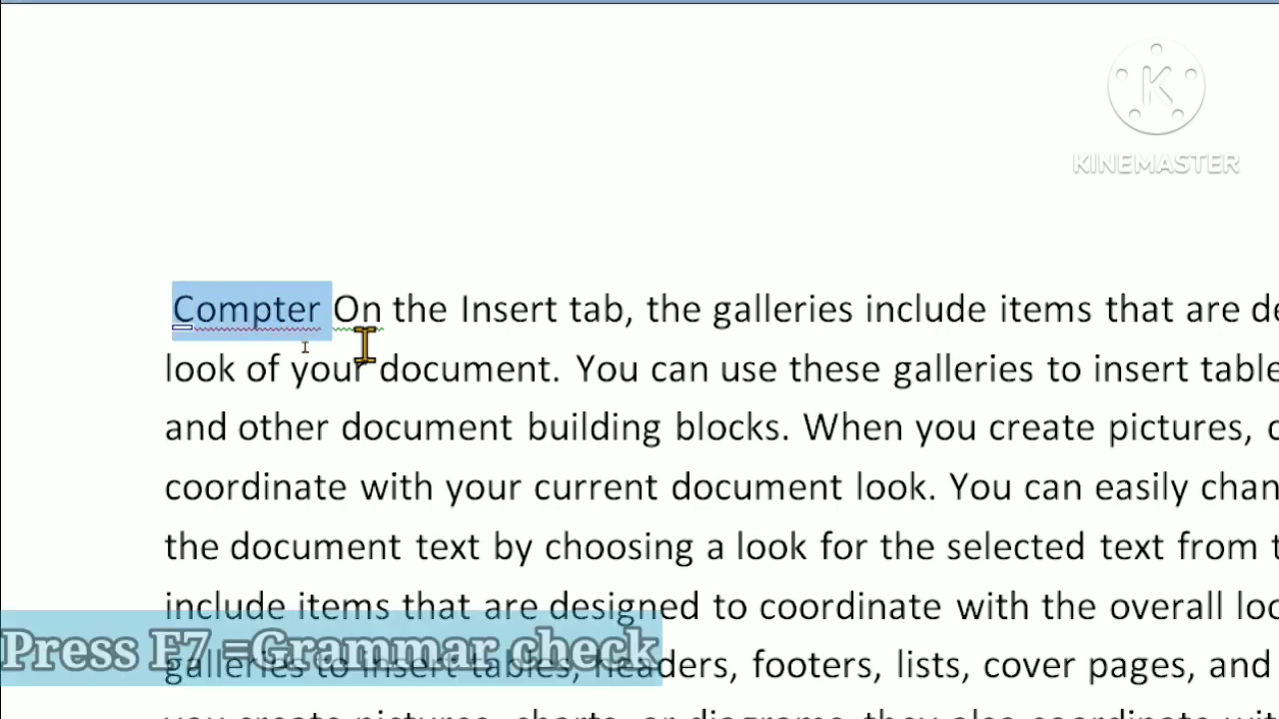
# Step: Run the F7 spelling check, replace 'Compter' with the suggestion 'Computer', and close the checker
pyautogui.press('F7')
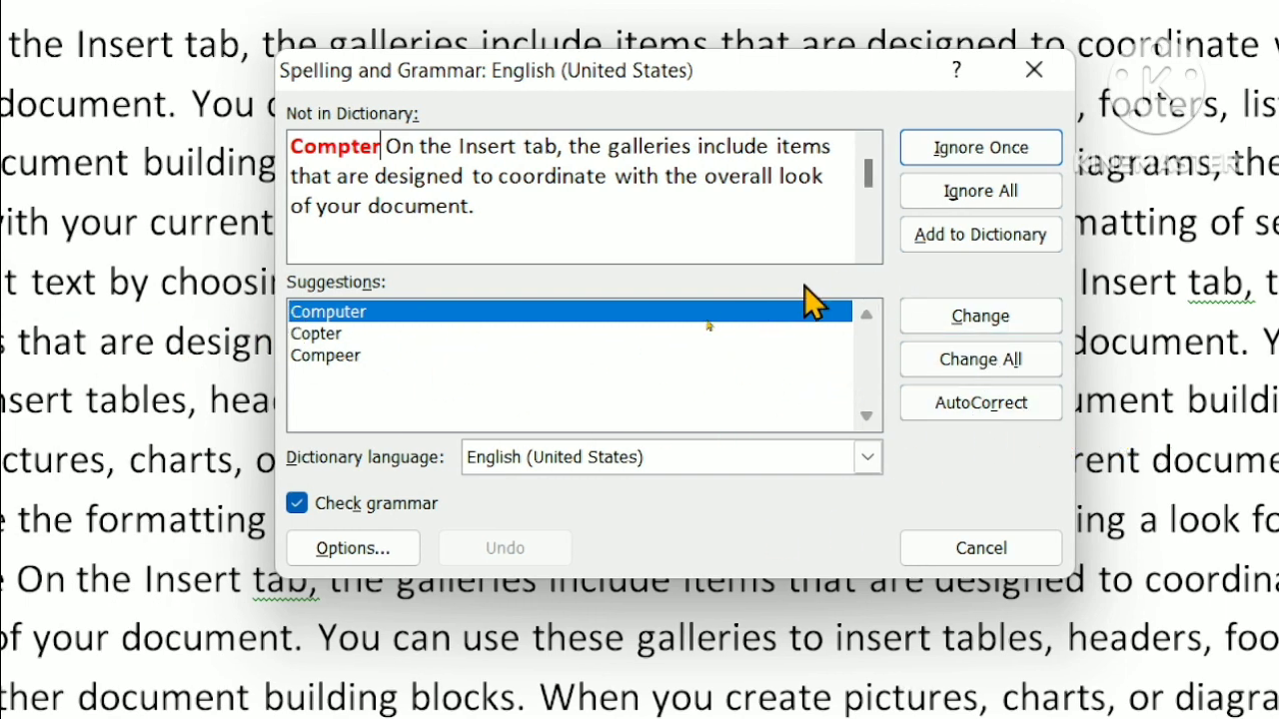
pyautogui.click(1027, 401)
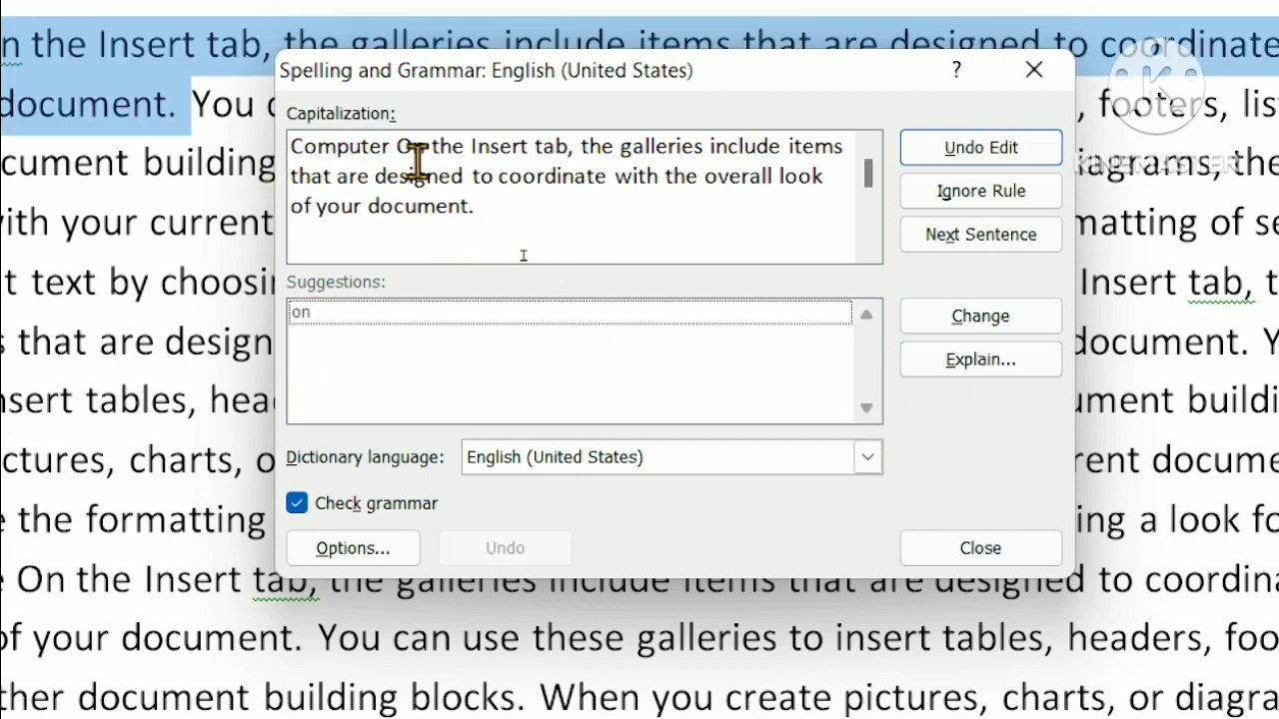
pyautogui.click(1034, 70)
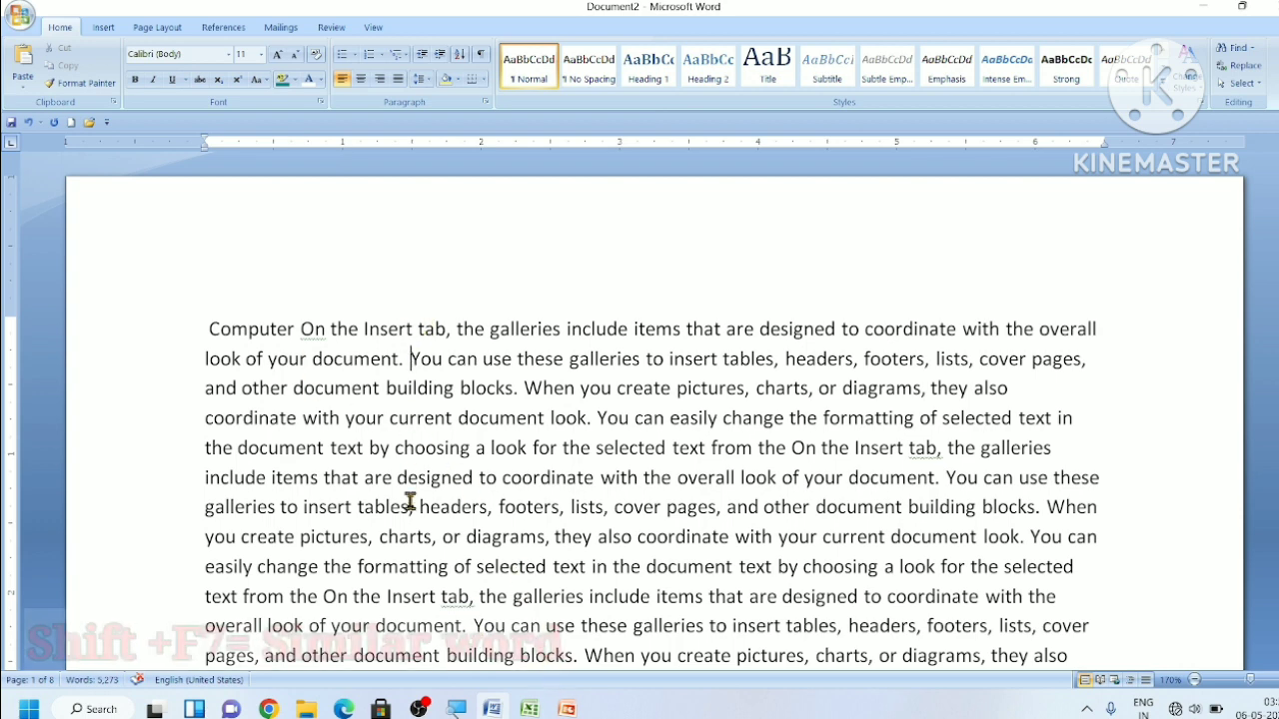
# Step: Open the Shift+F7 thesaurus and replace the lookup word 'You' with 'cpu' to list its synonyms
pyautogui.hotkey('shift', 'F7')
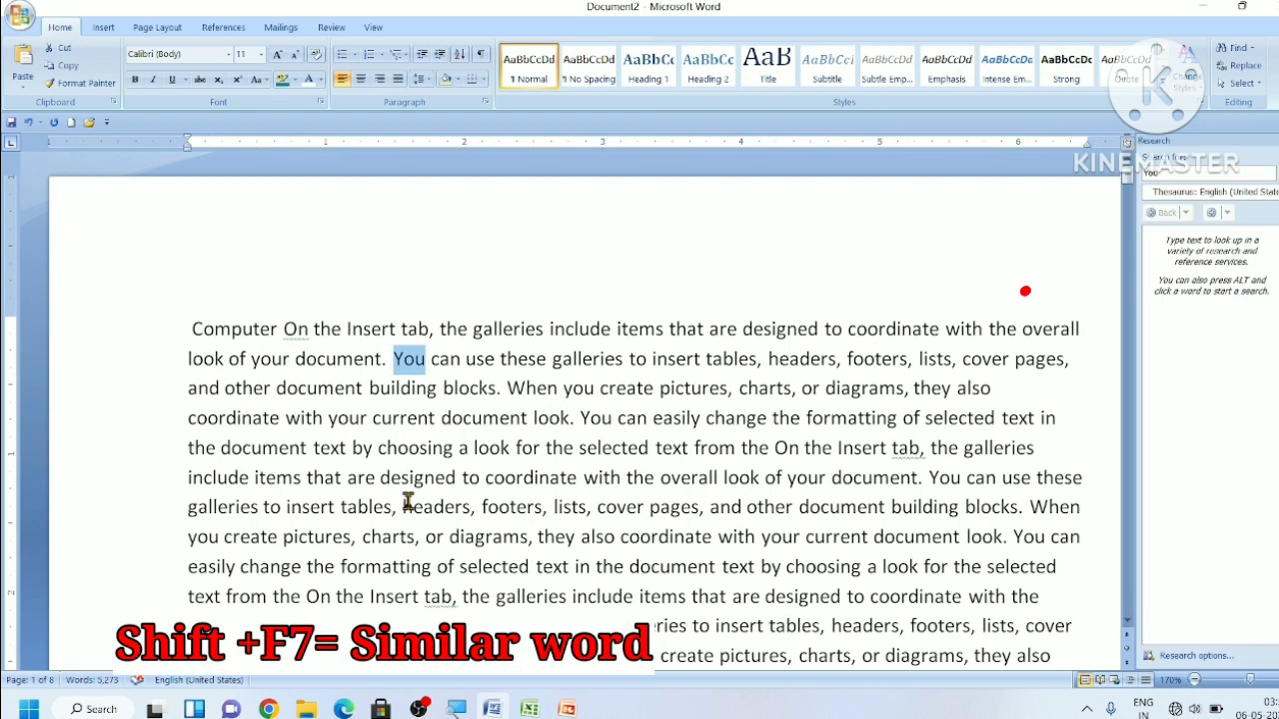
pyautogui.click(1177, 174)
pyautogui.press('BackSpace')
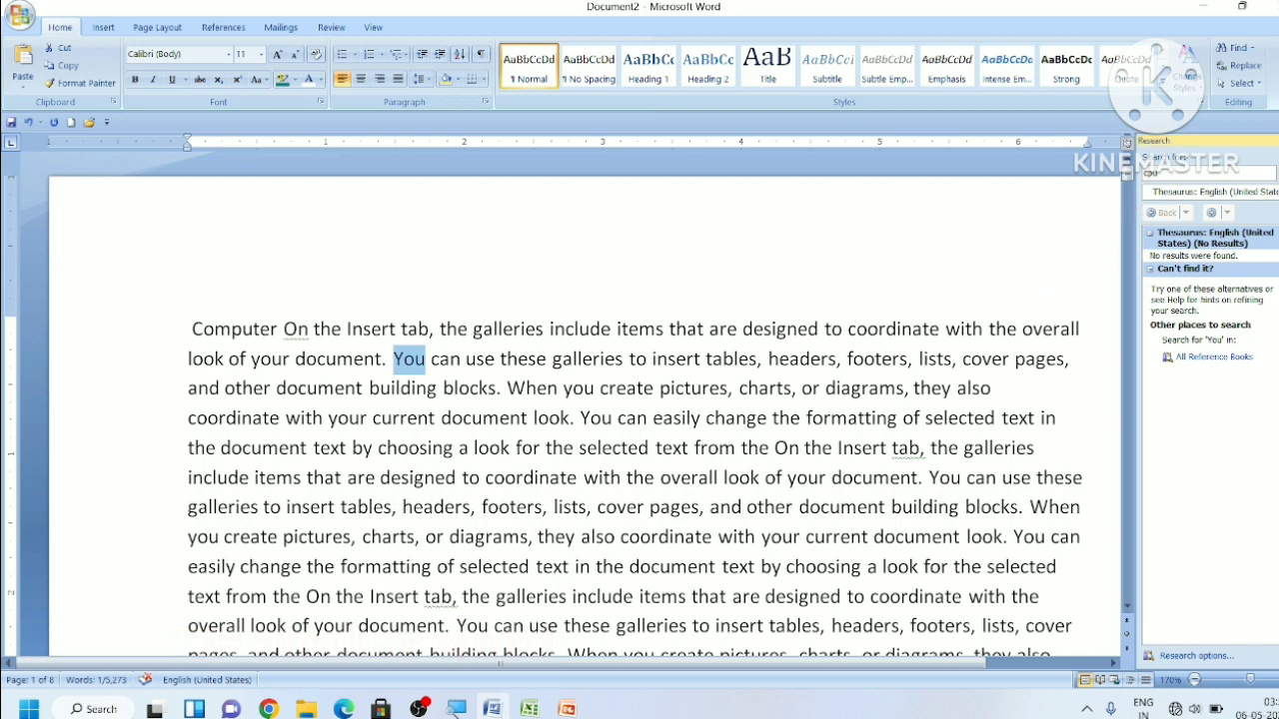
pyautogui.press('Return')
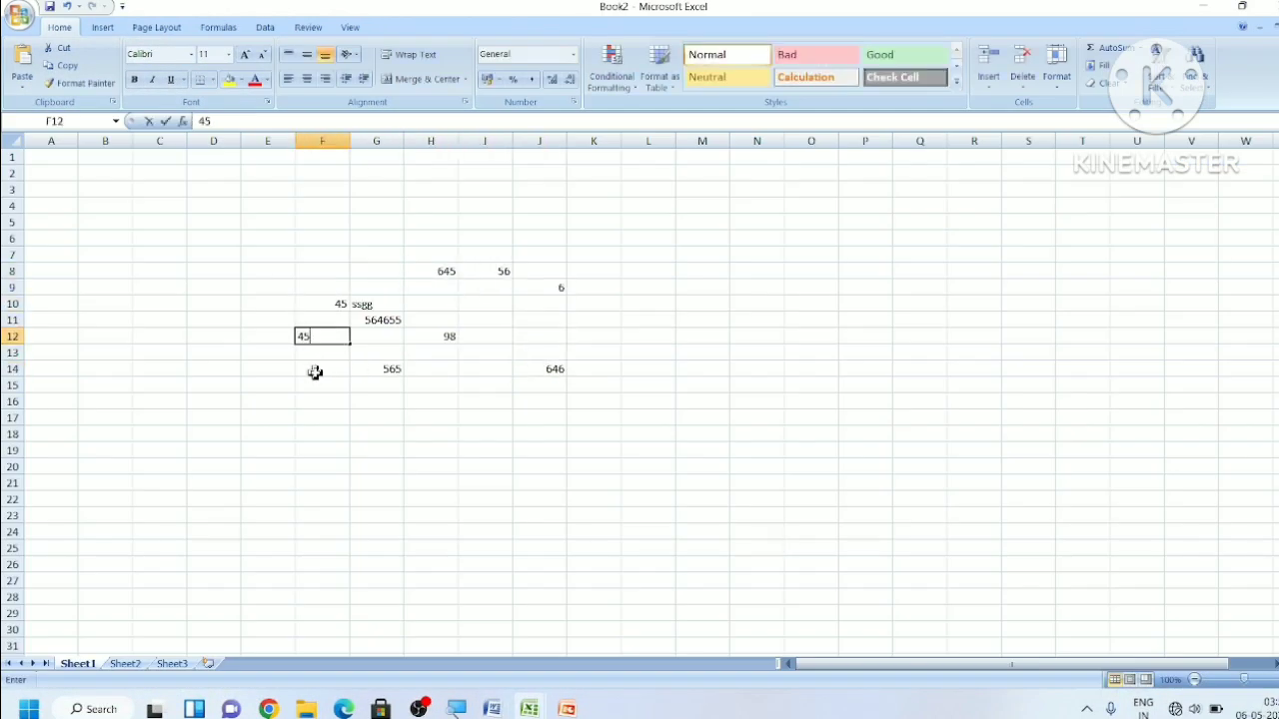
# Step: Enter the numbers 4645, 65, 46 and 5 into the sheet and briefly select the number block
pyautogui.write('4645 65 46 5')
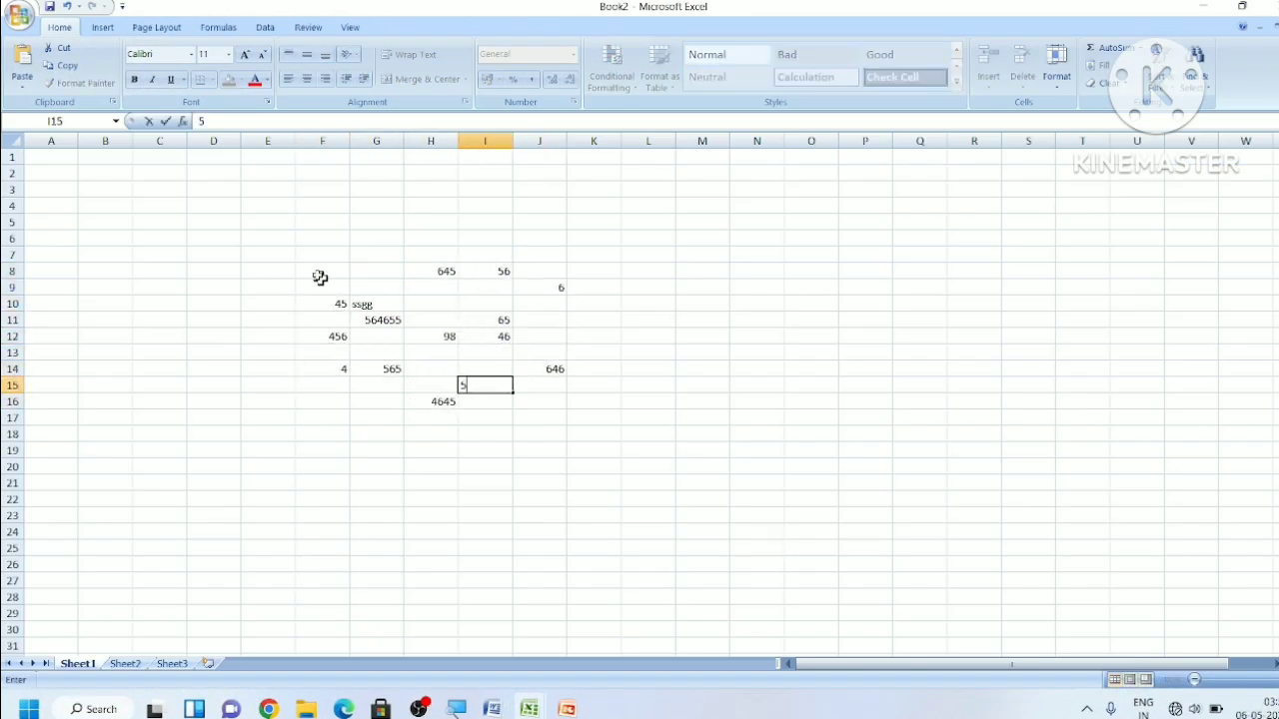
pyautogui.moveTo(320, 255)
pyautogui.mouseDown()
pyautogui.moveTo(366, 410)
pyautogui.moveTo(607, 415)
pyautogui.mouseUp()
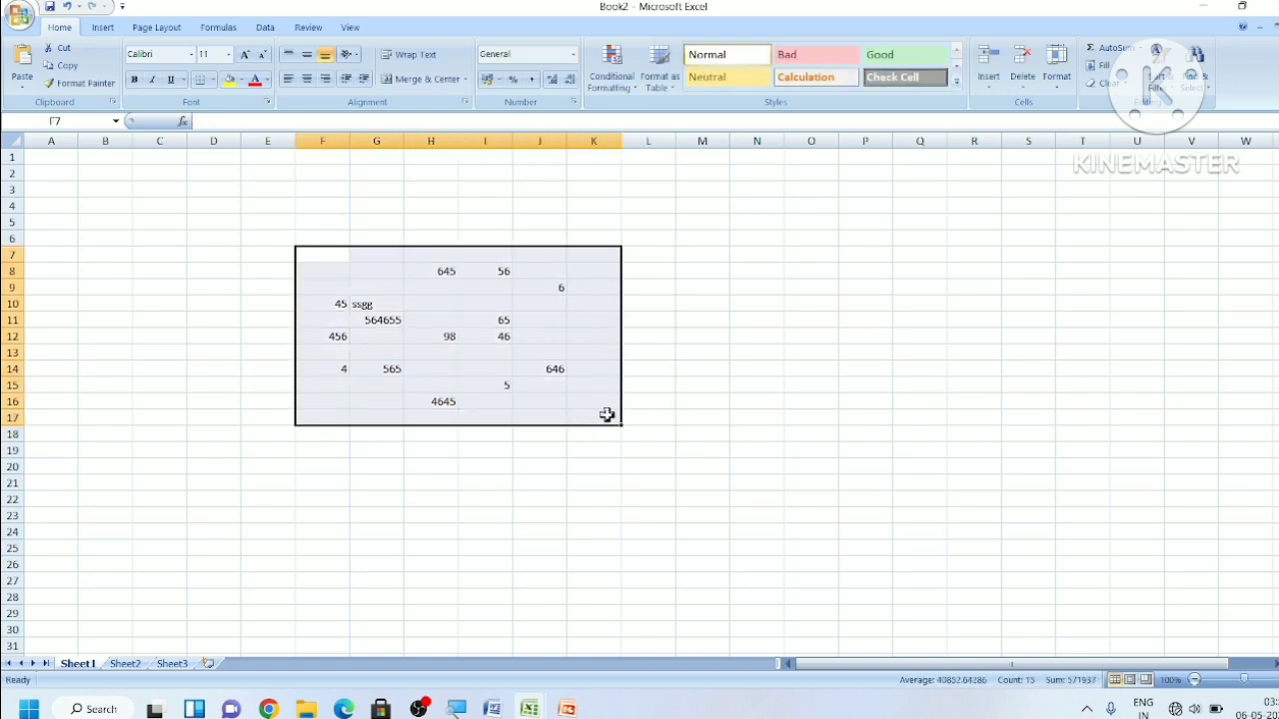
pyautogui.click(695, 316)
# Step: Starting at H6, use F8 extend mode to select F6:H17 and delete all its values
pyautogui.click(428, 243)
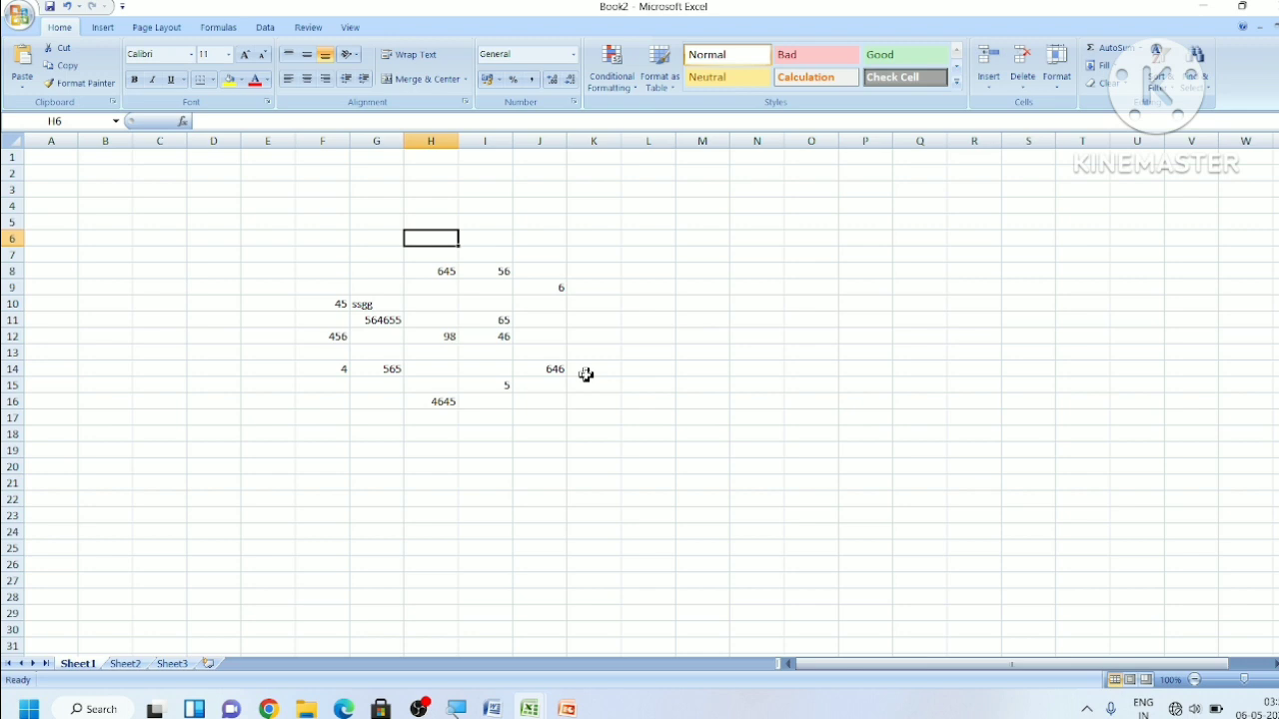
pyautogui.press('F8')
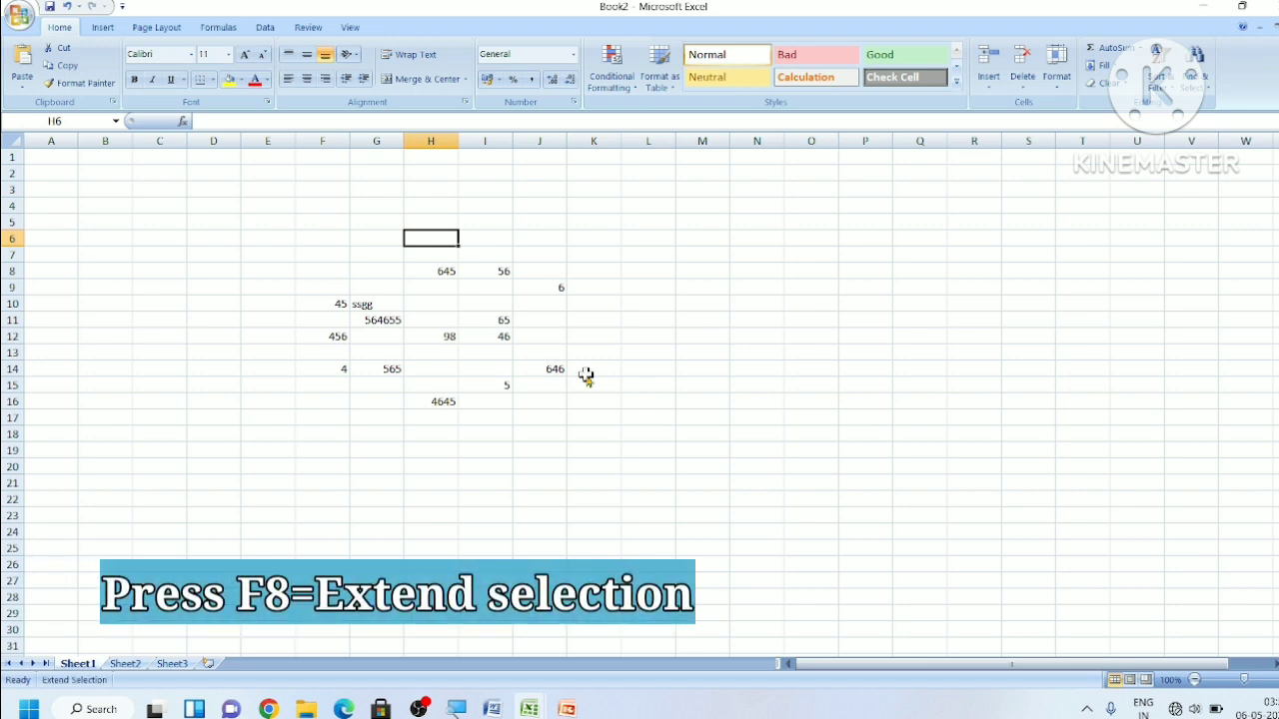
pyautogui.press('Down')
pyautogui.press('Down')
pyautogui.press('Down')
pyautogui.press('Down')
pyautogui.press('Down')
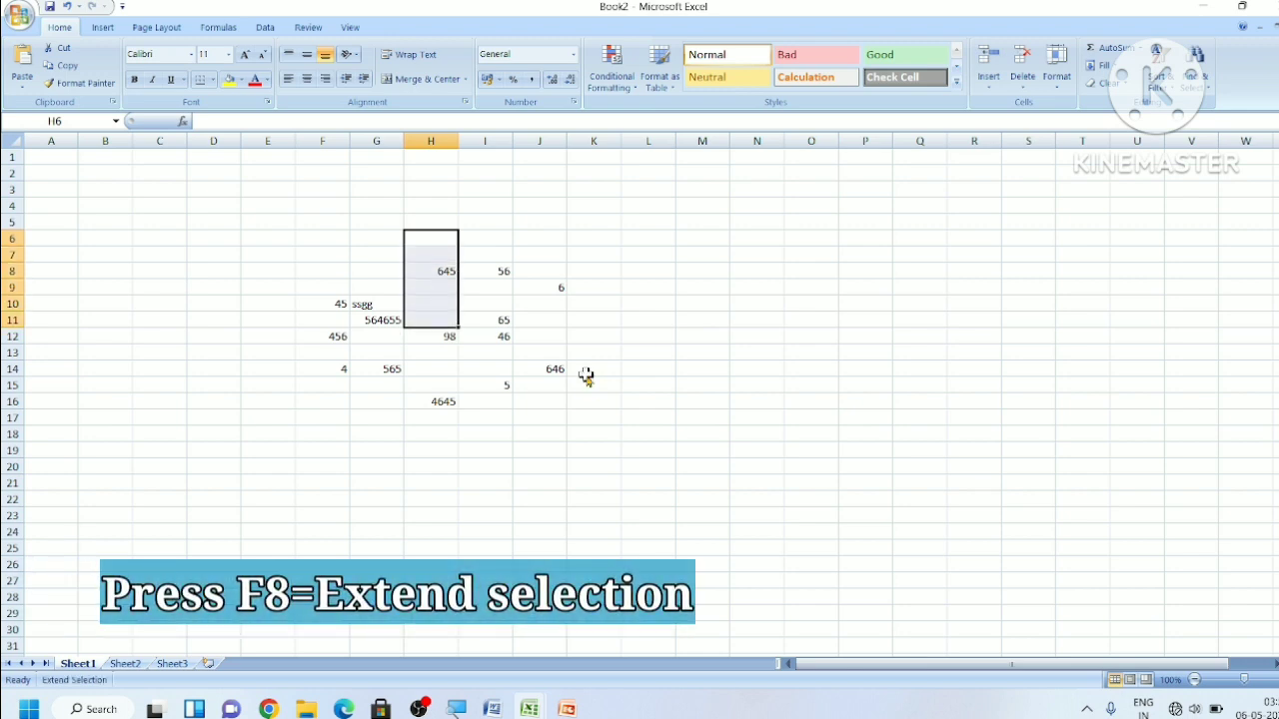
pyautogui.press('Down')
pyautogui.press('Down')
pyautogui.press('Down')
pyautogui.press('Left')
pyautogui.press('Right')
pyautogui.press('Right')
pyautogui.press('Right')
pyautogui.press('Down')
pyautogui.press('Down')
pyautogui.press('Left')
pyautogui.press('Left')
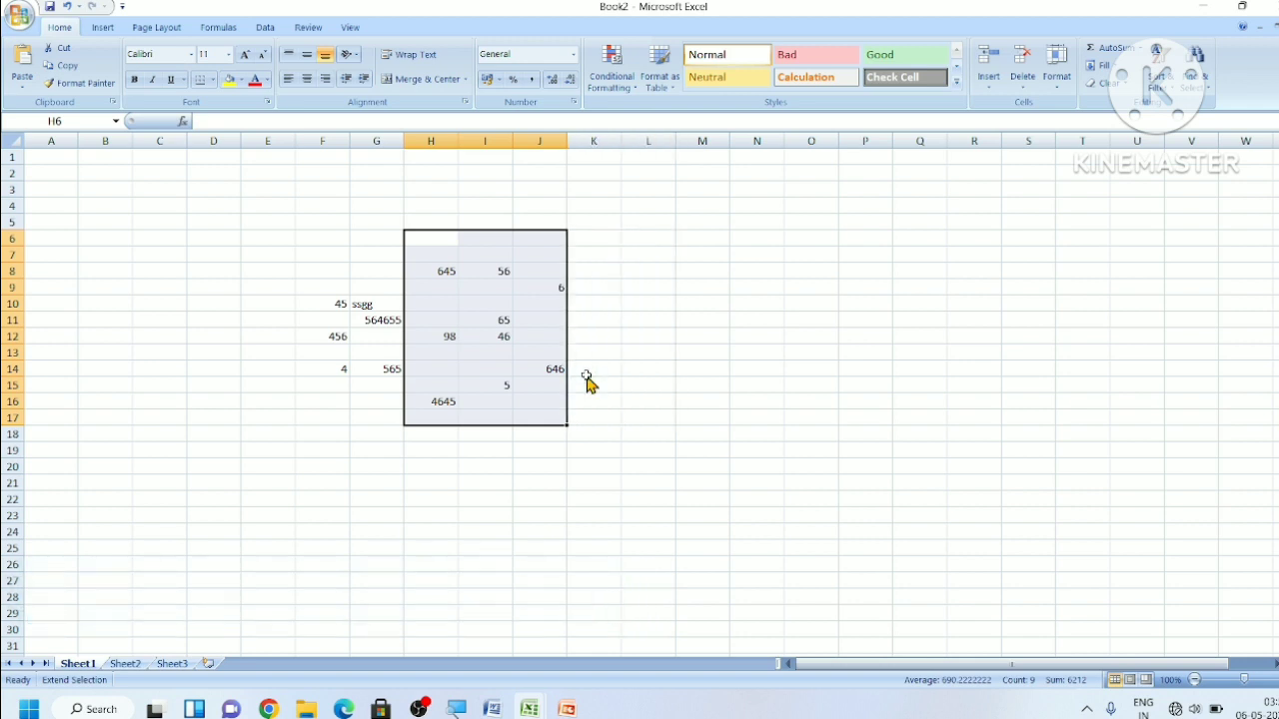
pyautogui.press('Left')
pyautogui.press('Left')
pyautogui.press('Left')
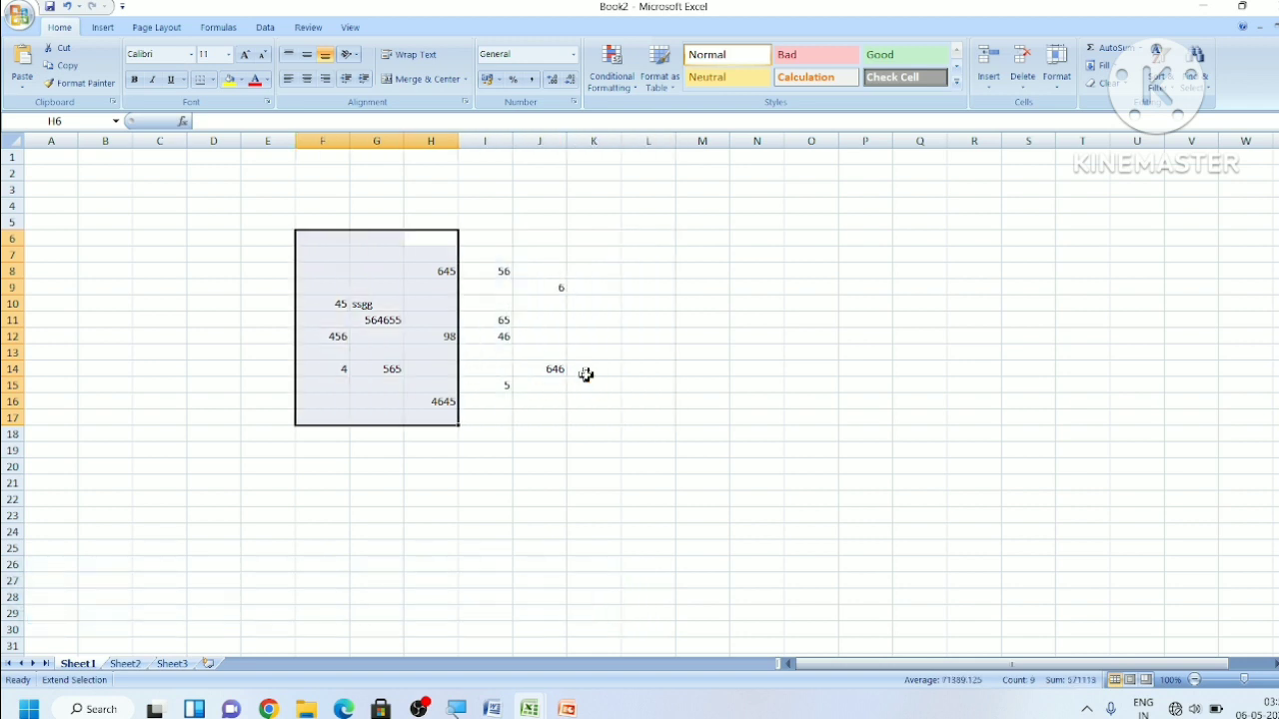
pyautogui.press('Delete')
pyautogui.press('Right')
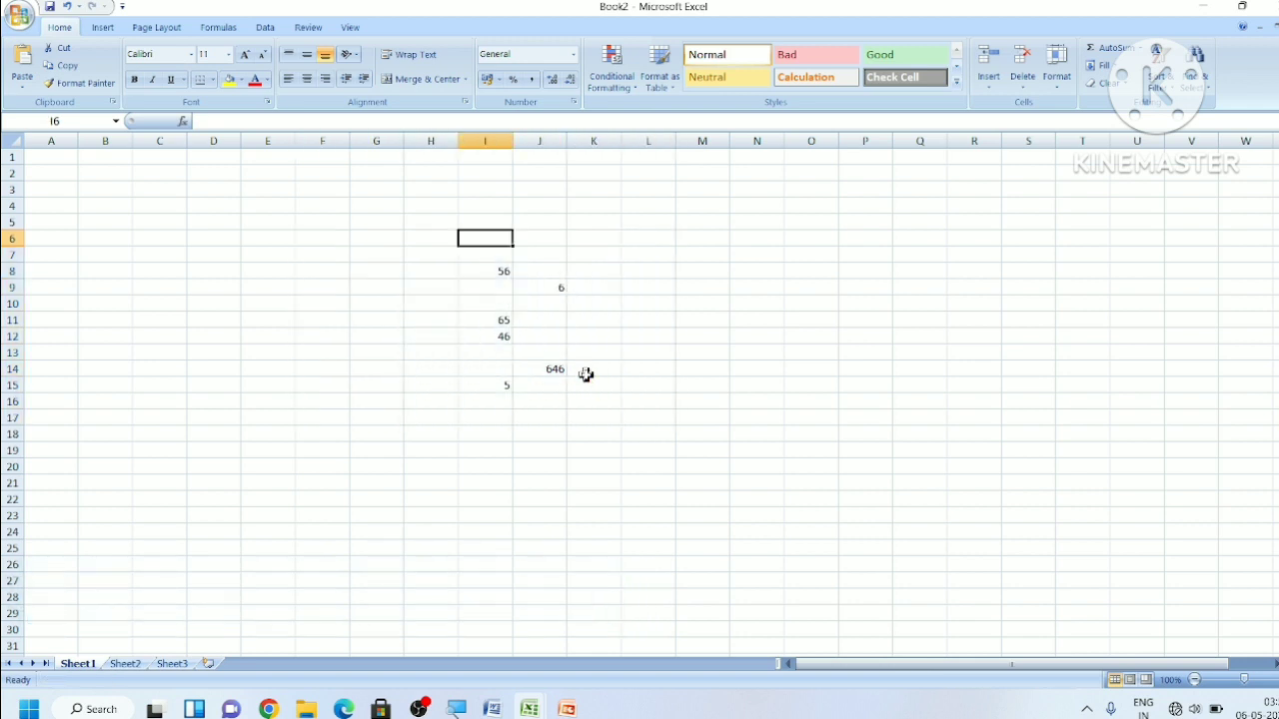
pyautogui.press('Right')
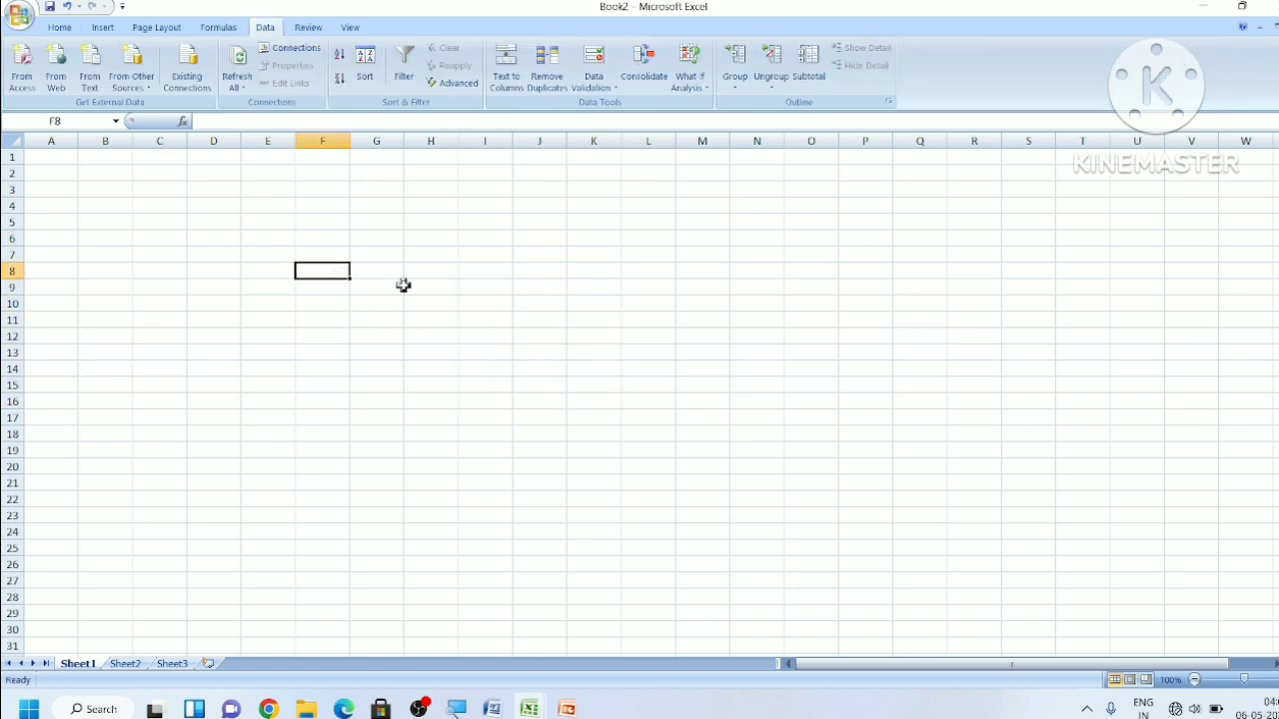
# Step: Enter 45 into both F8 and F9
pyautogui.write('45')
pyautogui.press('Return')
pyautogui.write('45')
pyautogui.press('Return')
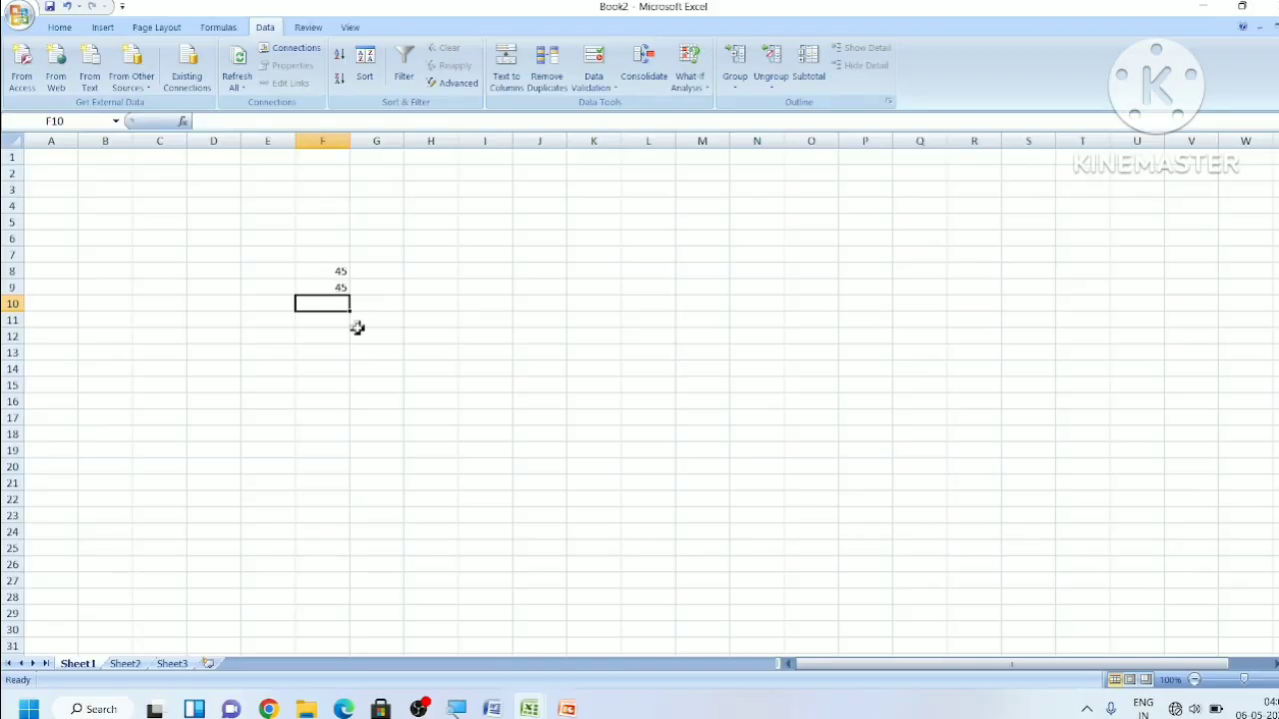
# Step: Enter =SUM(F8:F9) in F10, previewing the range values with F9 before committing the formula
pyautogui.write('=')
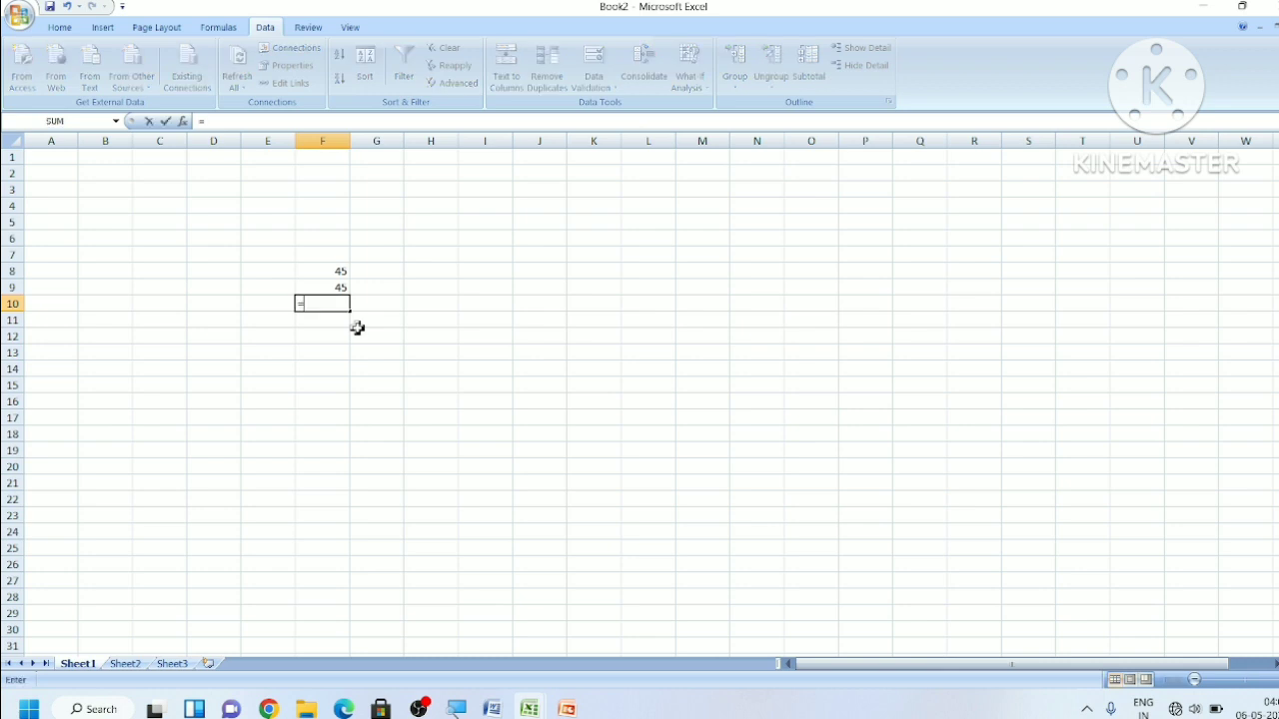
pyautogui.write('sum')
pyautogui.press('Tab')
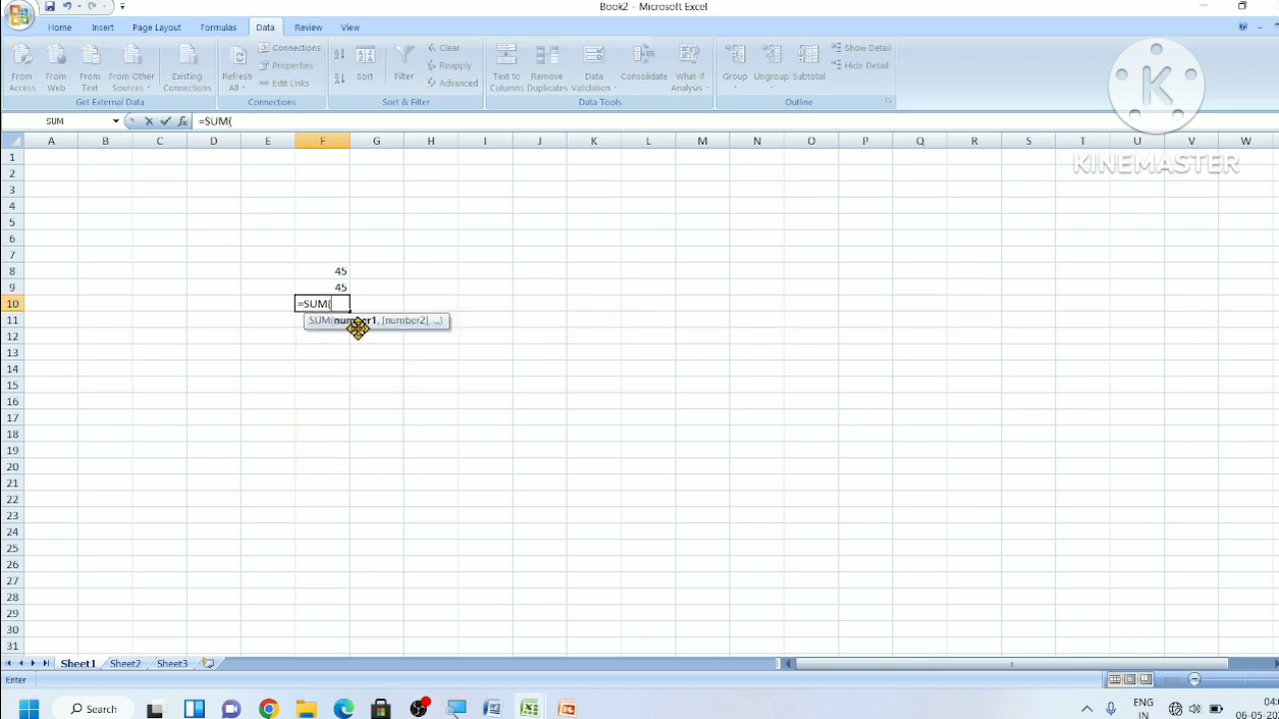
pyautogui.click(329, 268)
pyautogui.moveTo(330, 277); pyautogui.dragTo(333, 289)
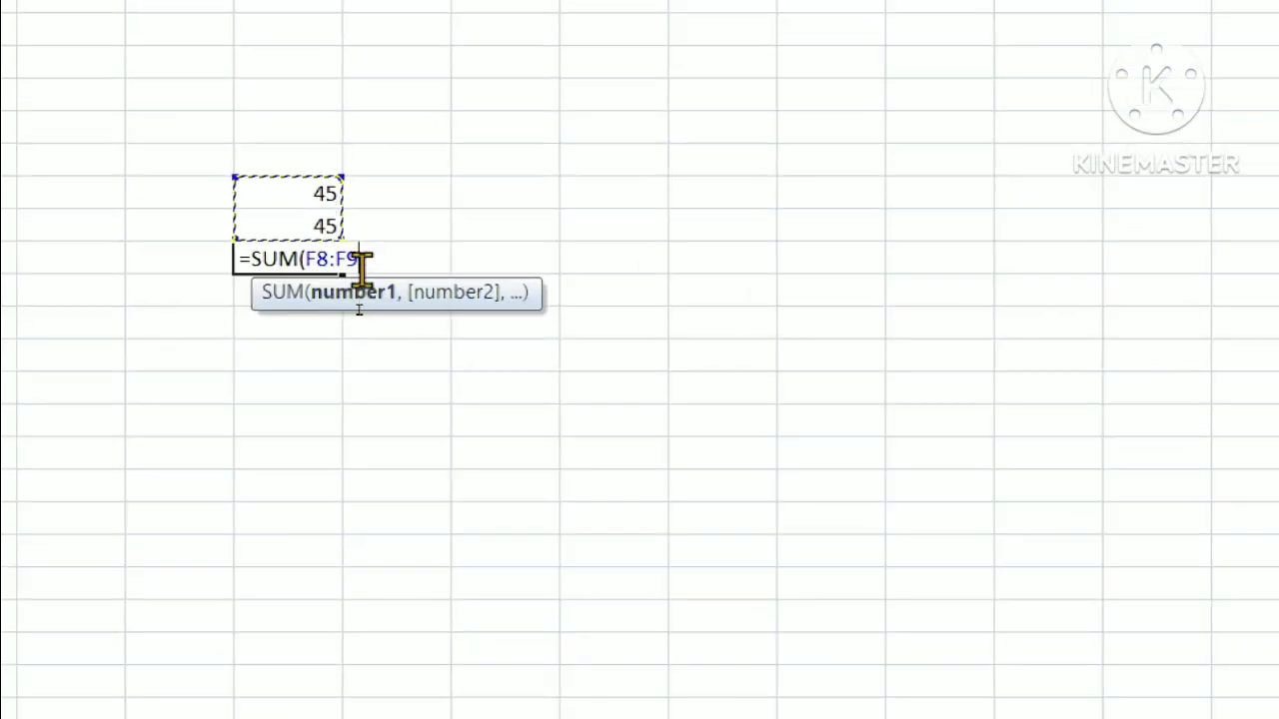
pyautogui.moveTo(359, 261)
pyautogui.mouseDown()
pyautogui.moveTo(300, 260)
pyautogui.moveTo(363, 261)
pyautogui.moveTo(315, 259)
pyautogui.mouseUp()
pyautogui.click(374, 257)
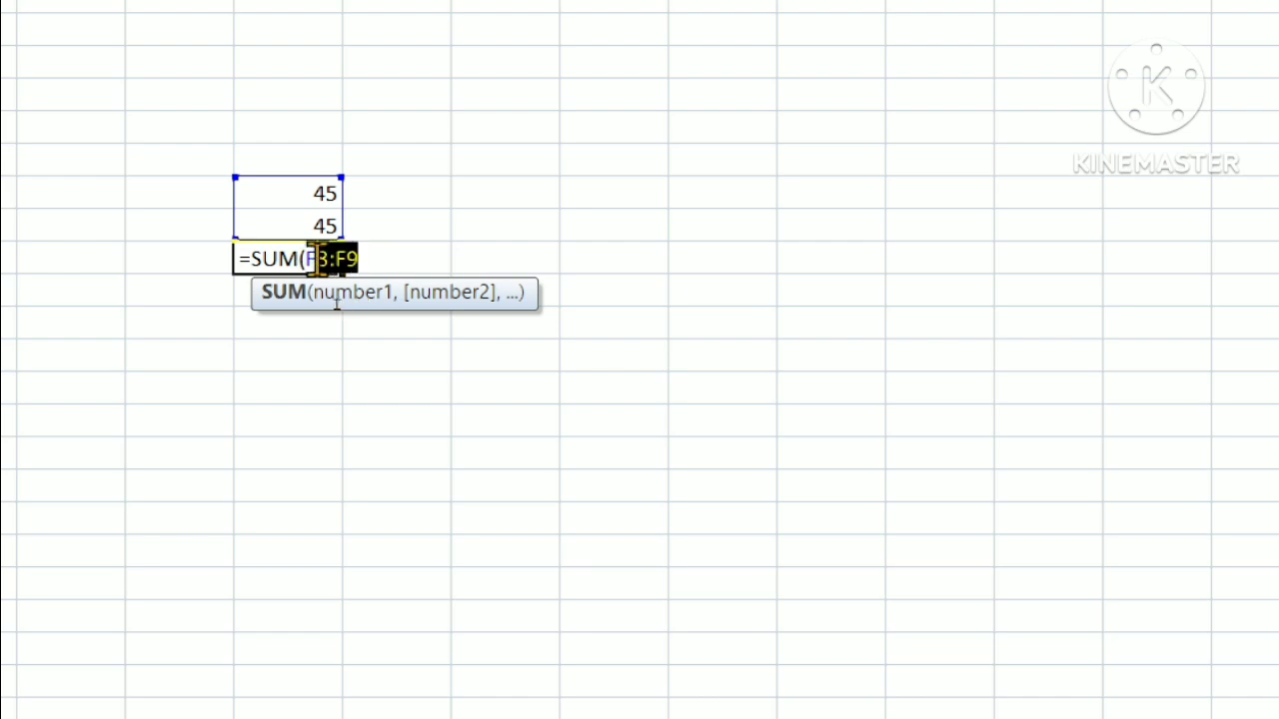
pyautogui.moveTo(335, 302); pyautogui.dragTo(308, 298)
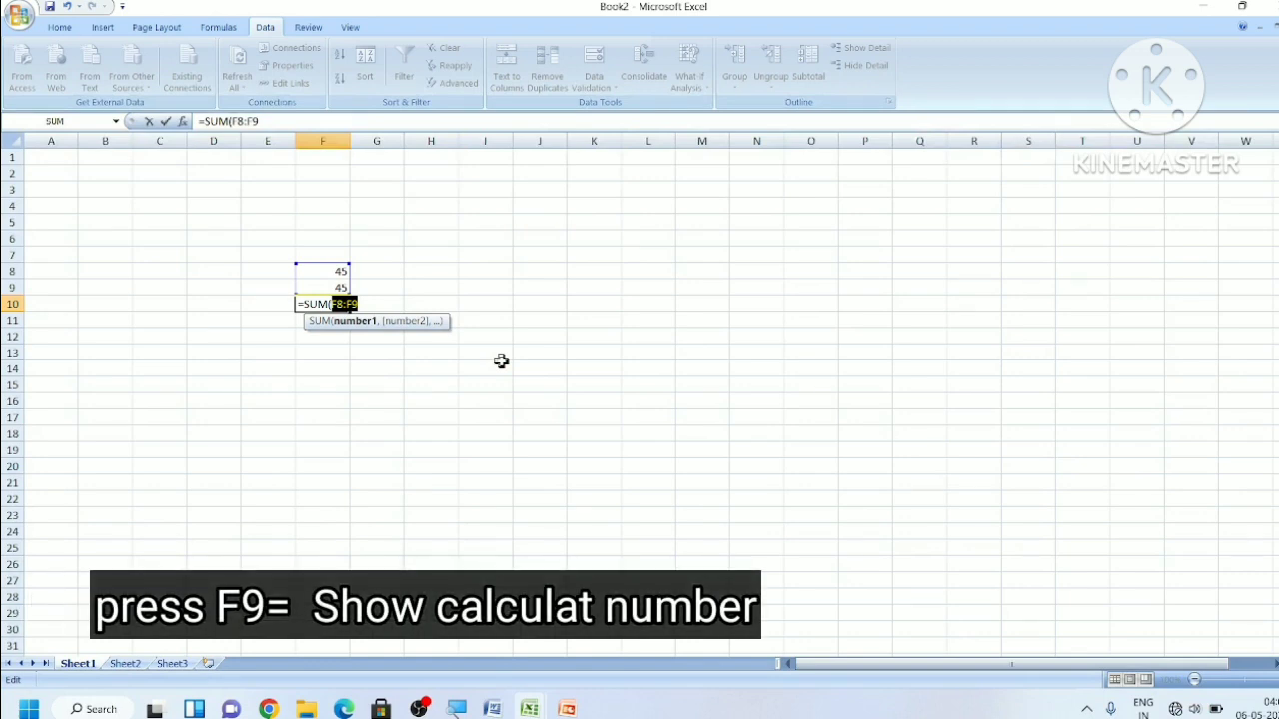
pyautogui.press('F9')
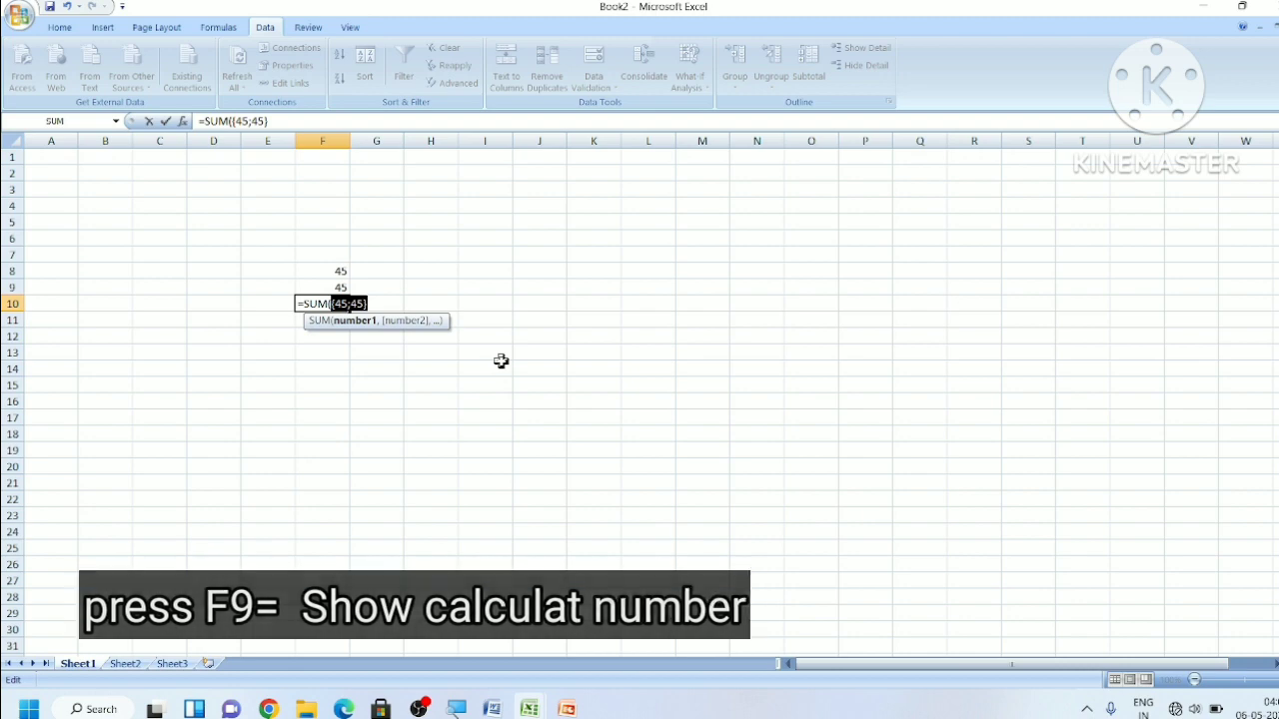
pyautogui.write('+')
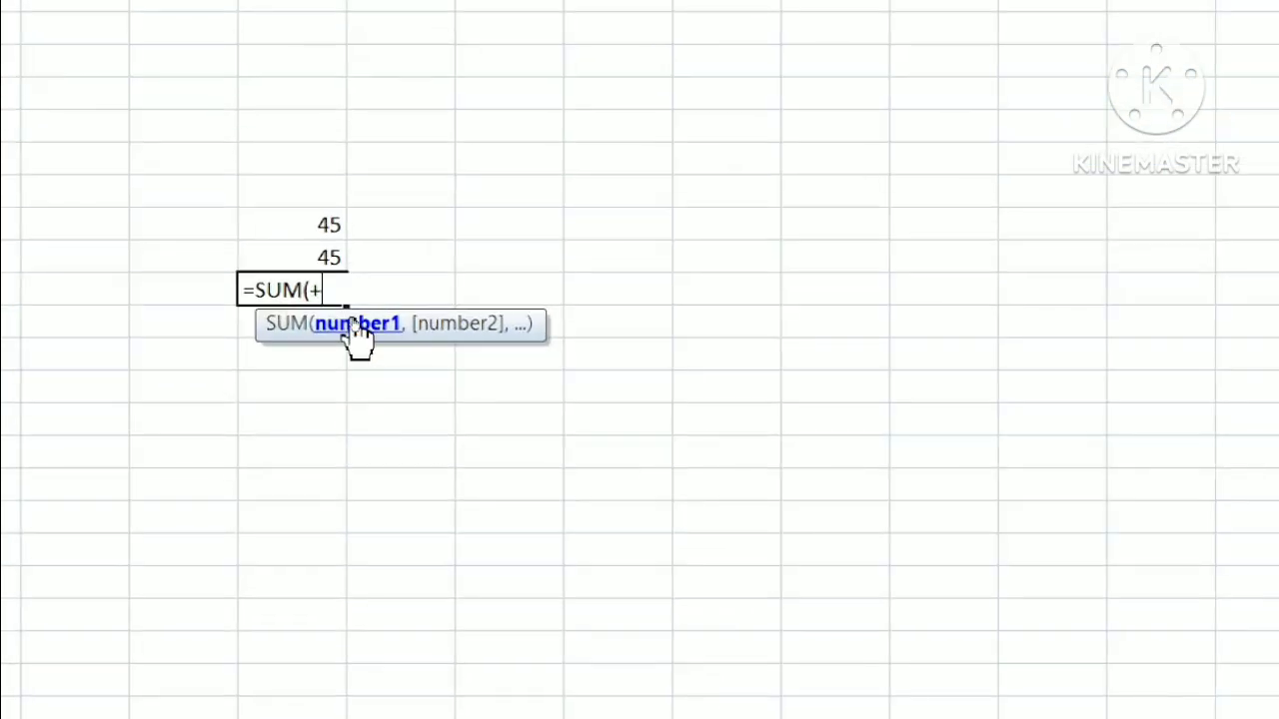
pyautogui.hotkey('ctrl', 'z')
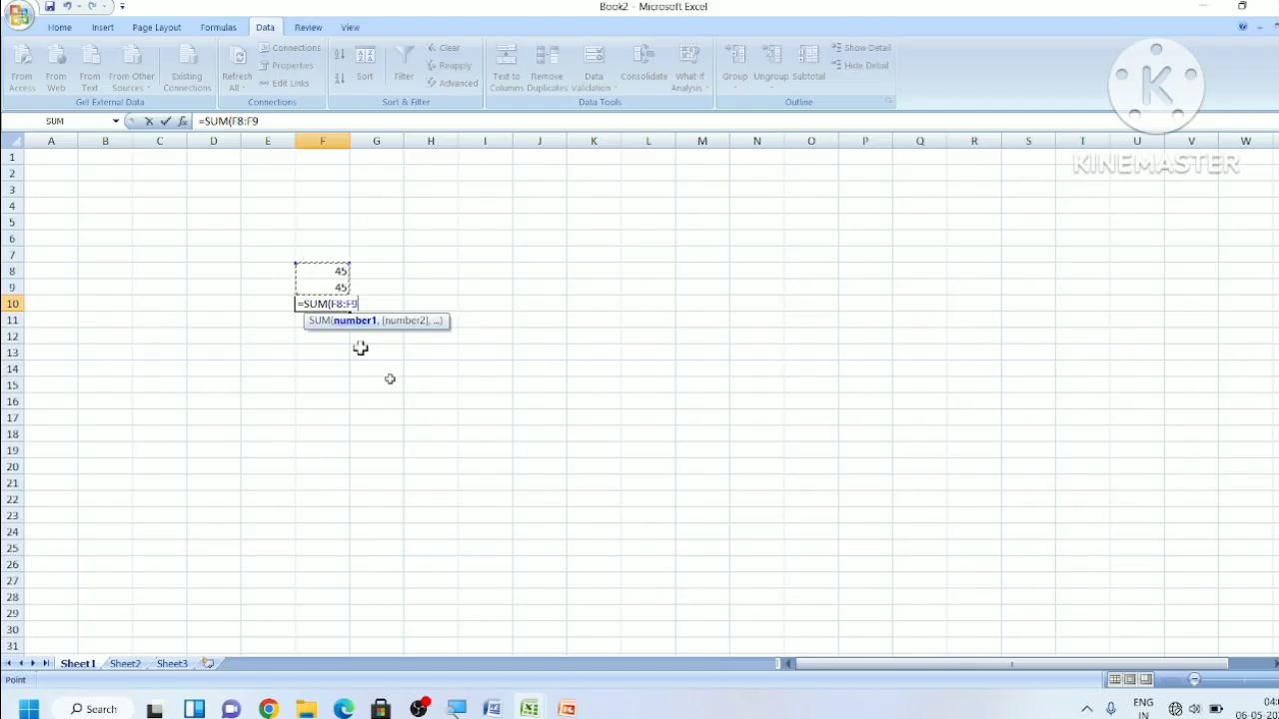
pyautogui.press('Return')
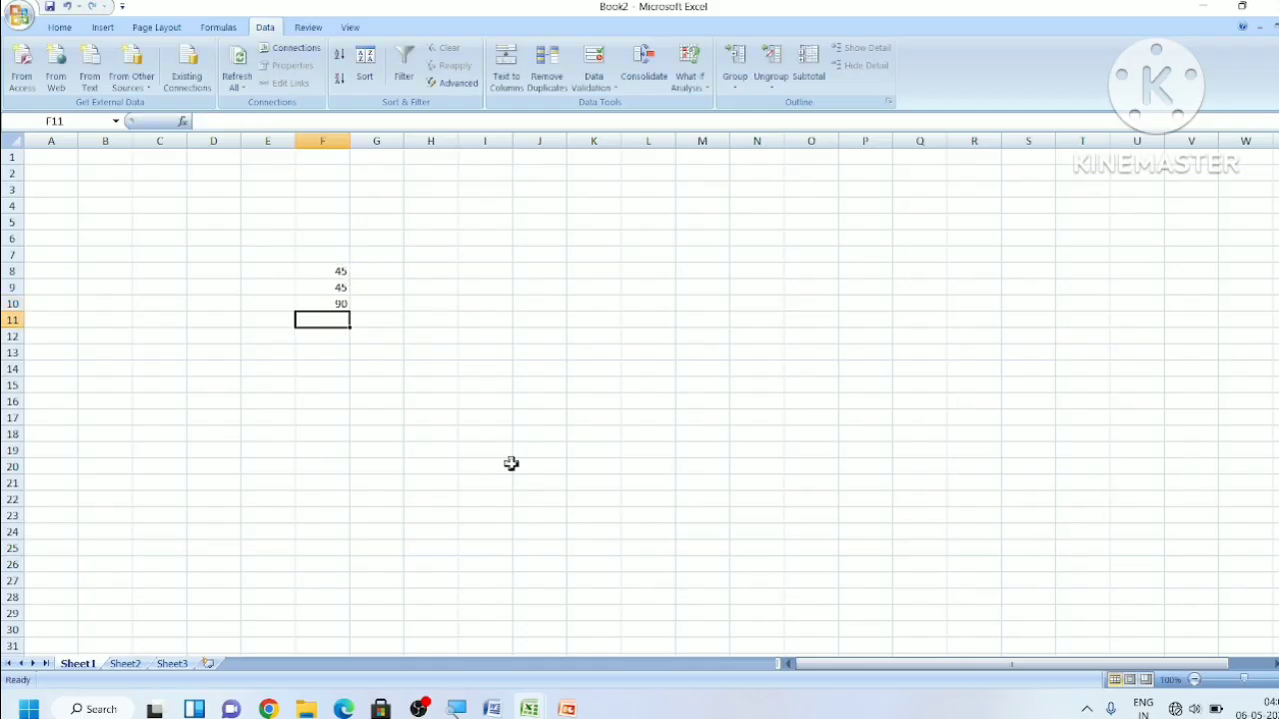
# Step: Check the F10 total of 90 and open Calculation Options on the Formulas tab
pyautogui.click(362, 321)
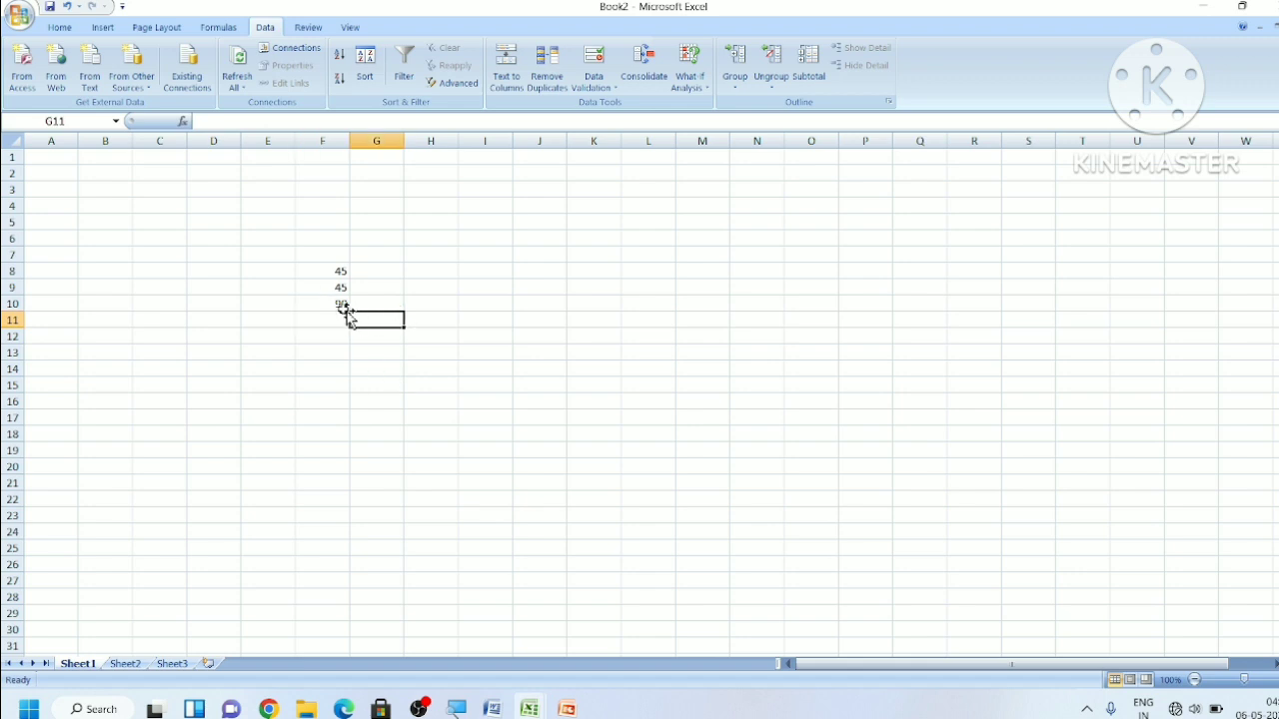
pyautogui.click(334, 305)
pyautogui.click(401, 287)
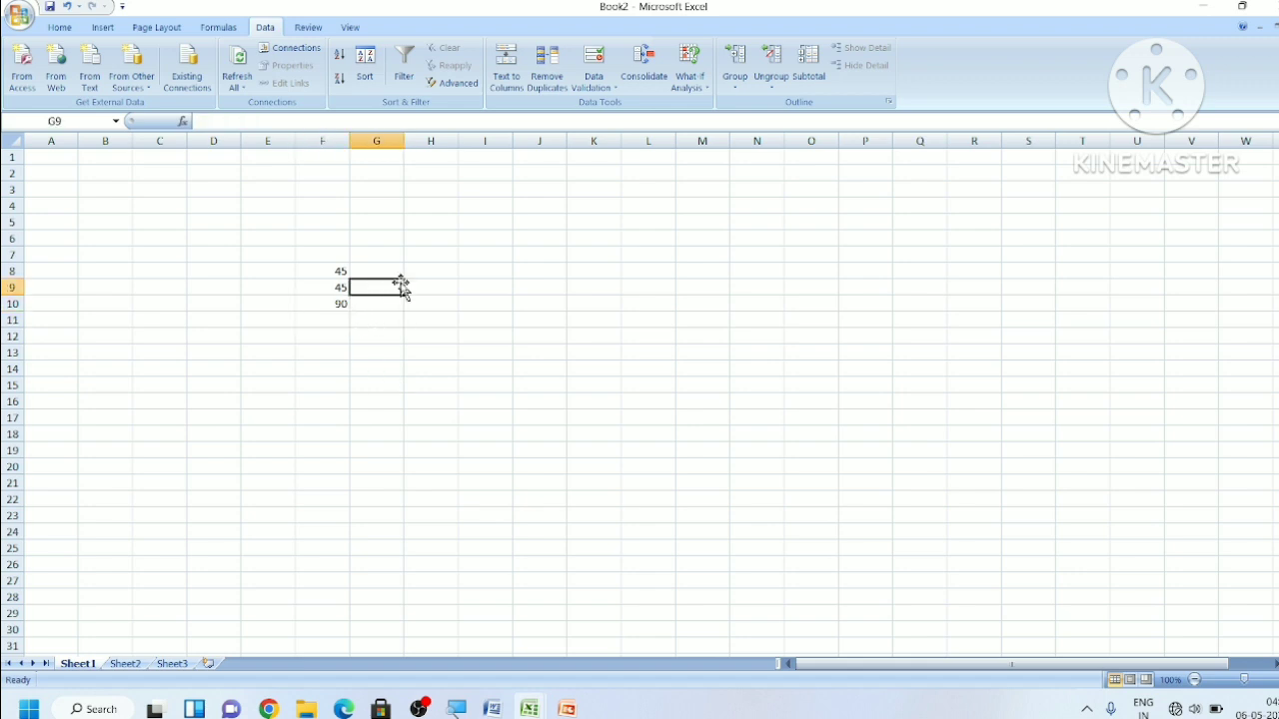
pyautogui.click(206, 30)
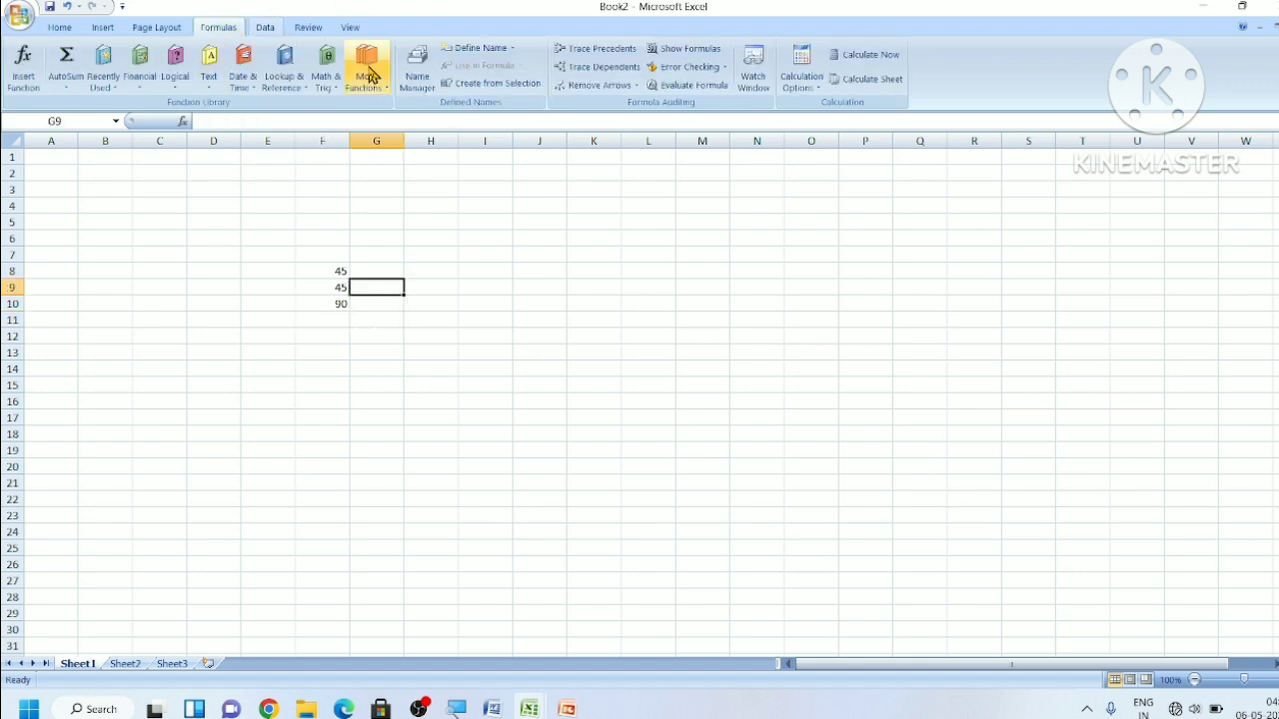
pyautogui.click(799, 78)
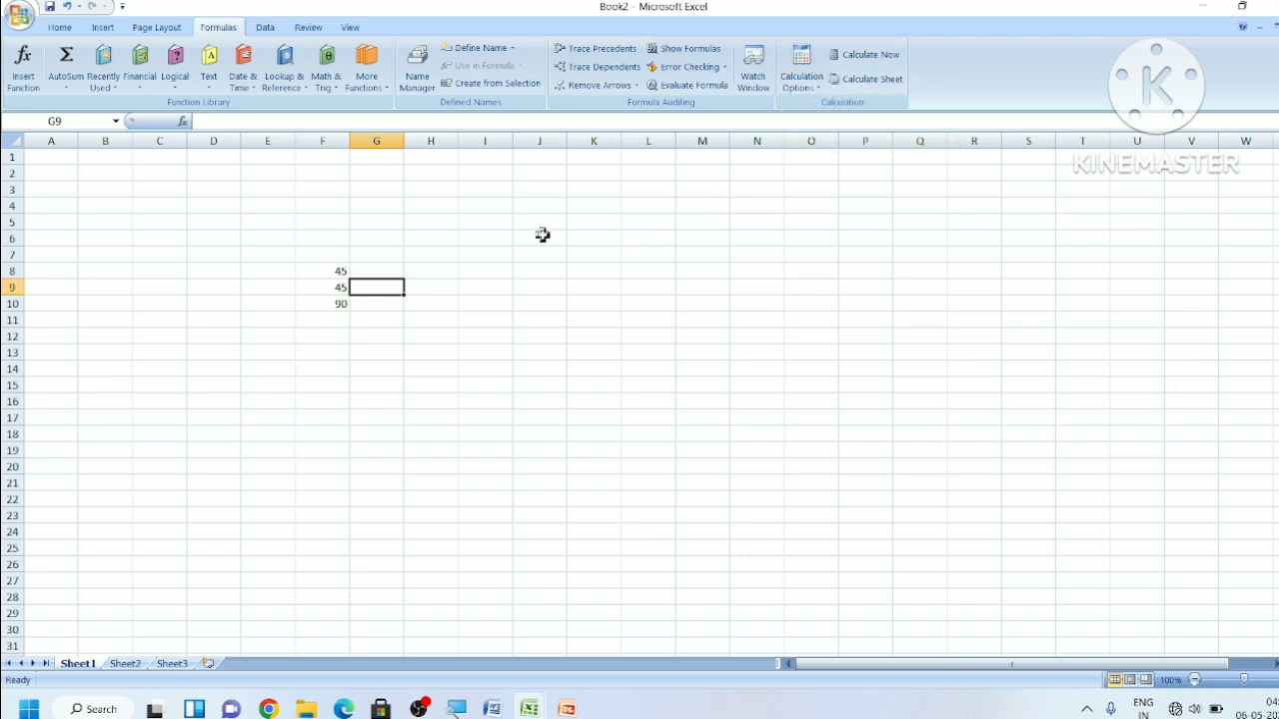
pyautogui.click(796, 84)
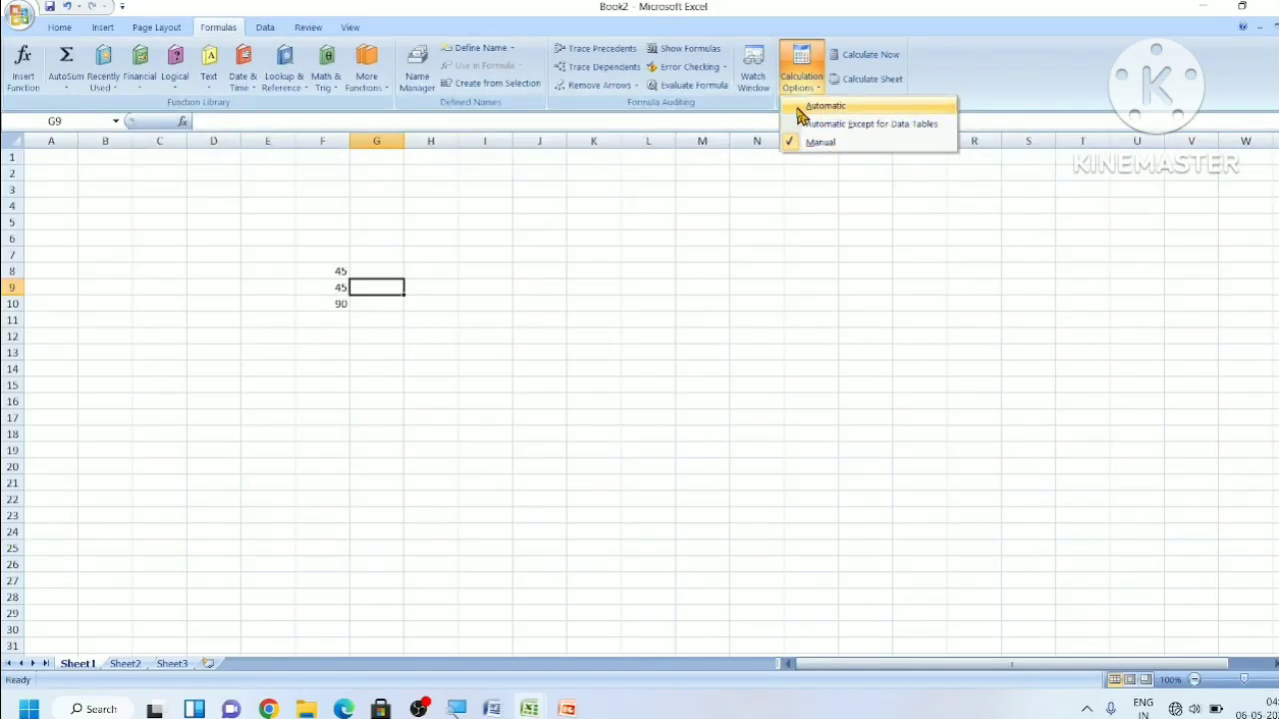
# Step: Switch calculation to Automatic, then reopen Calculation Options and choose Manual
pyautogui.click(817, 105)
pyautogui.click(812, 98)
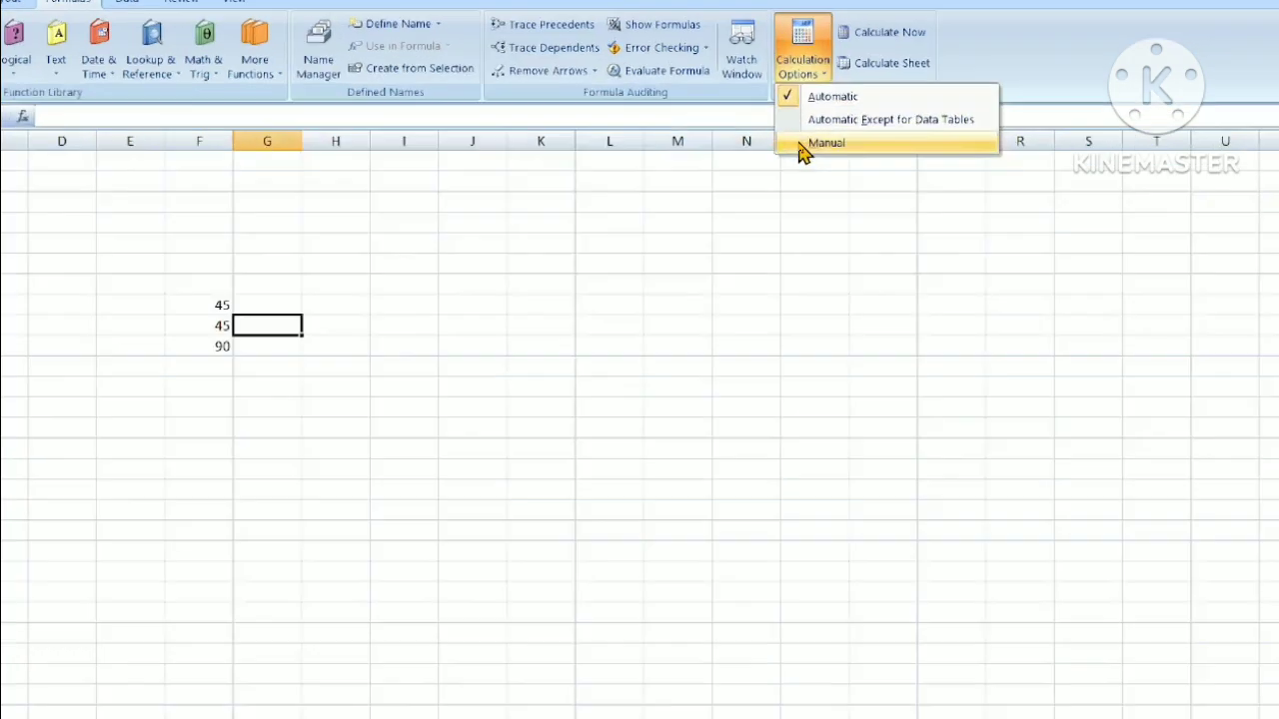
pyautogui.click(804, 142)
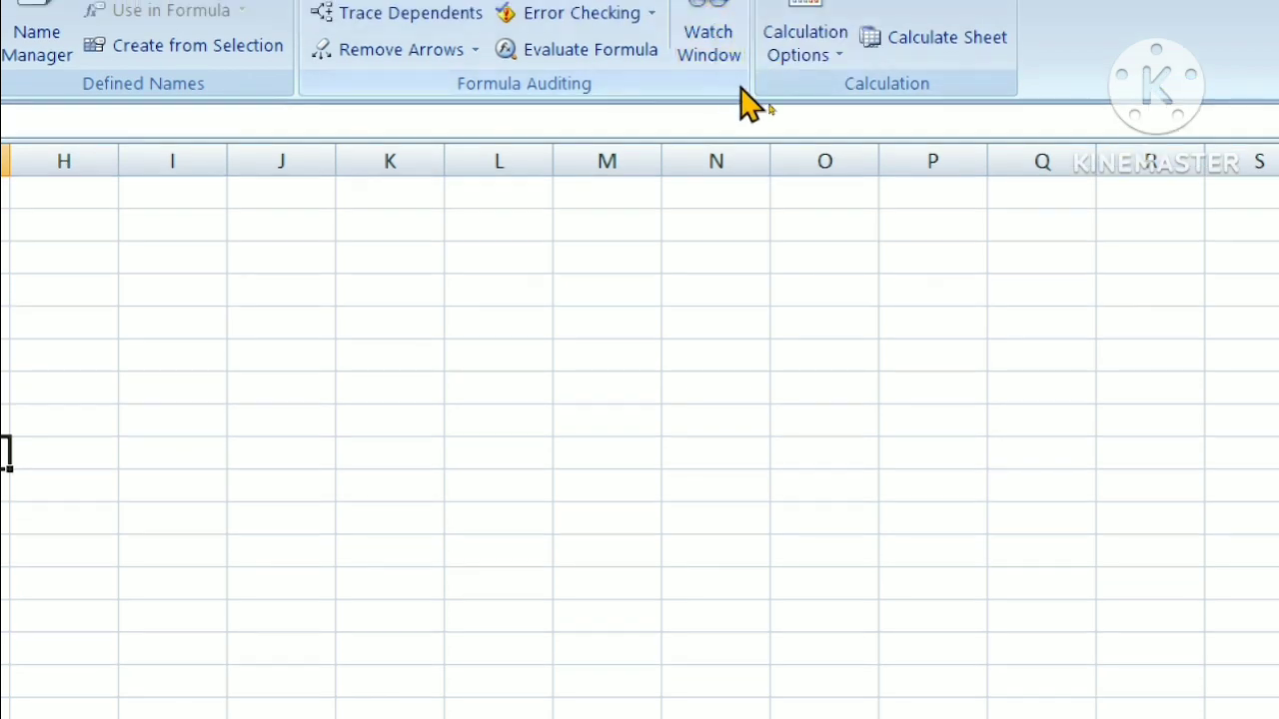
pyautogui.click(811, 33)
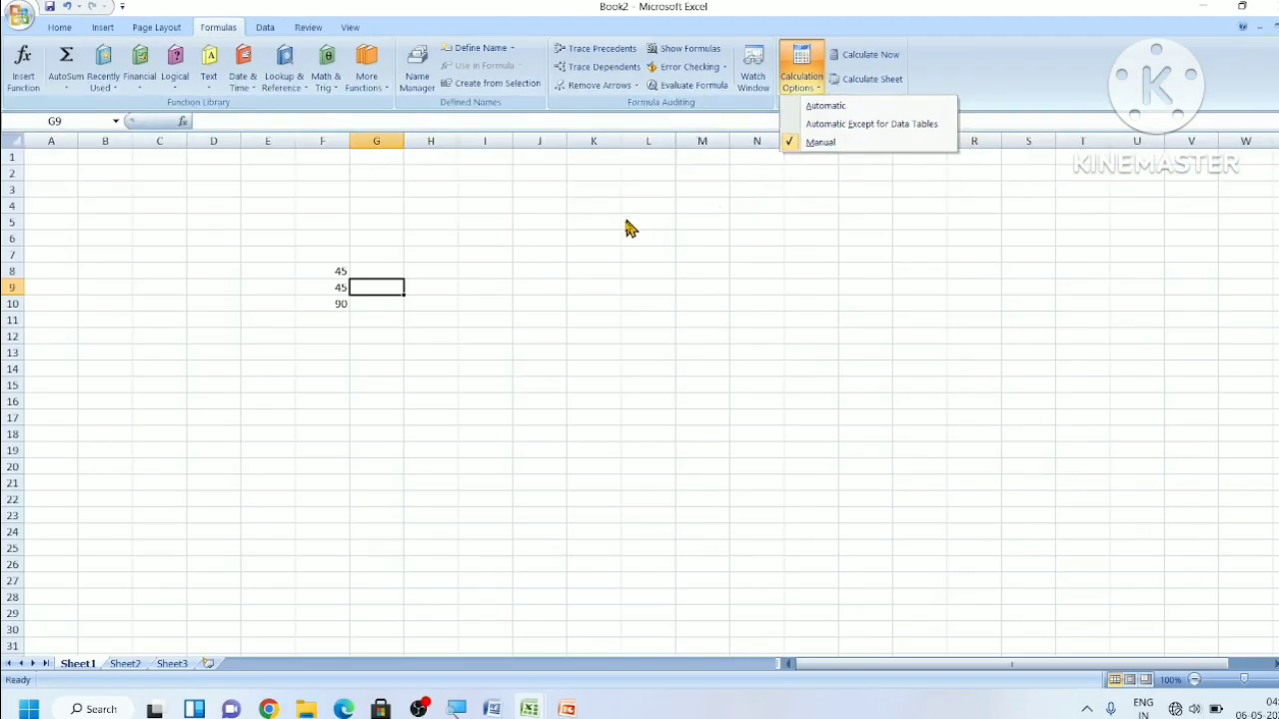
# Step: Change F8 to 21 and F9 to 65, then select F10 to check its total
pyautogui.click(610, 267)
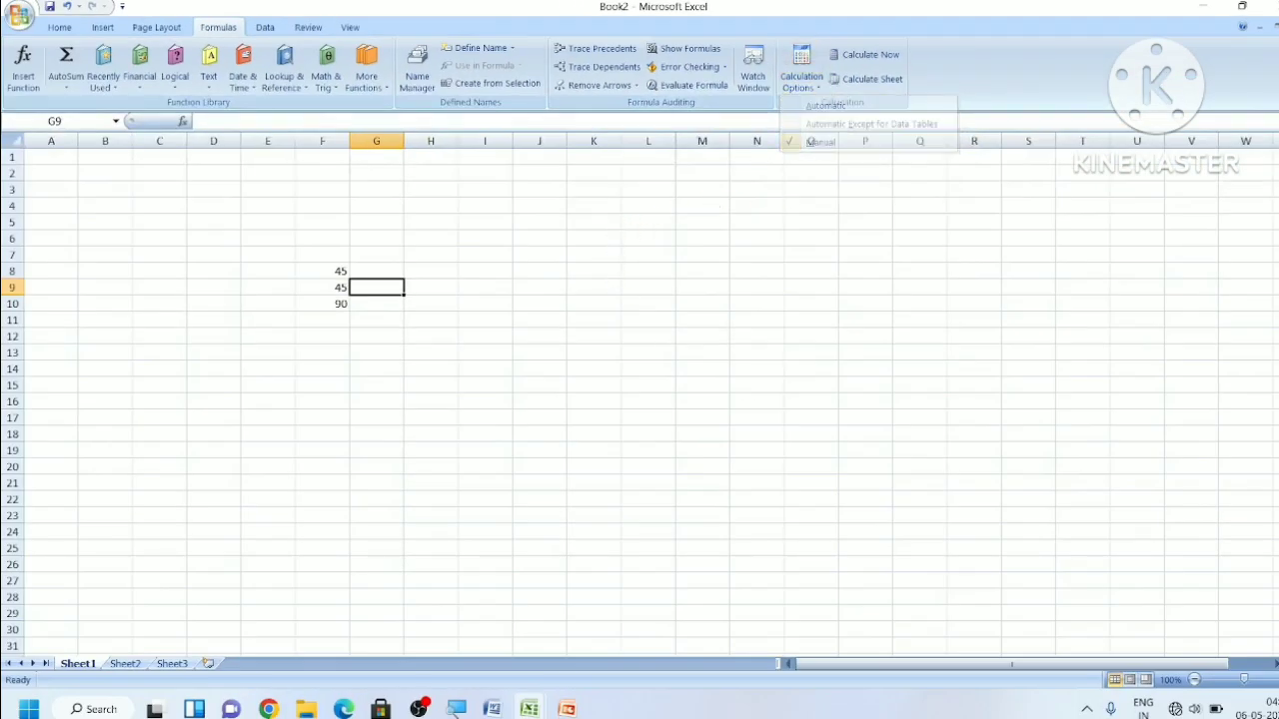
pyautogui.click(321, 271)
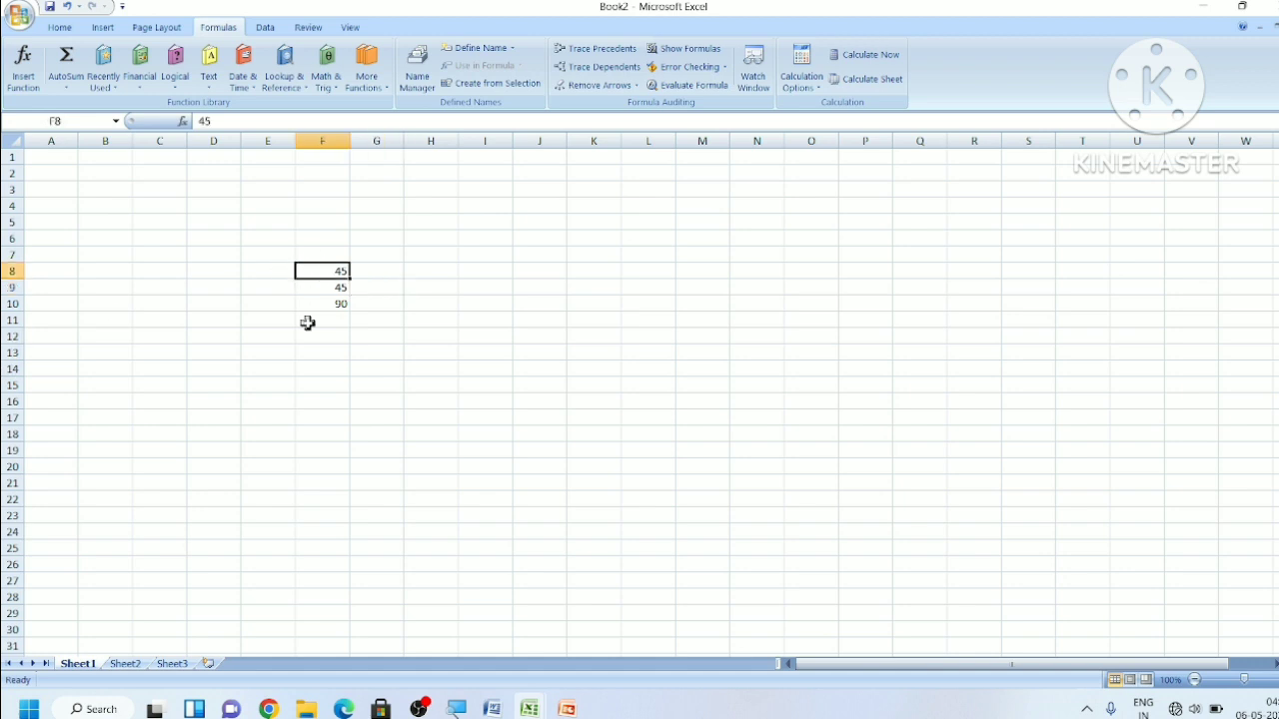
pyautogui.write('21')
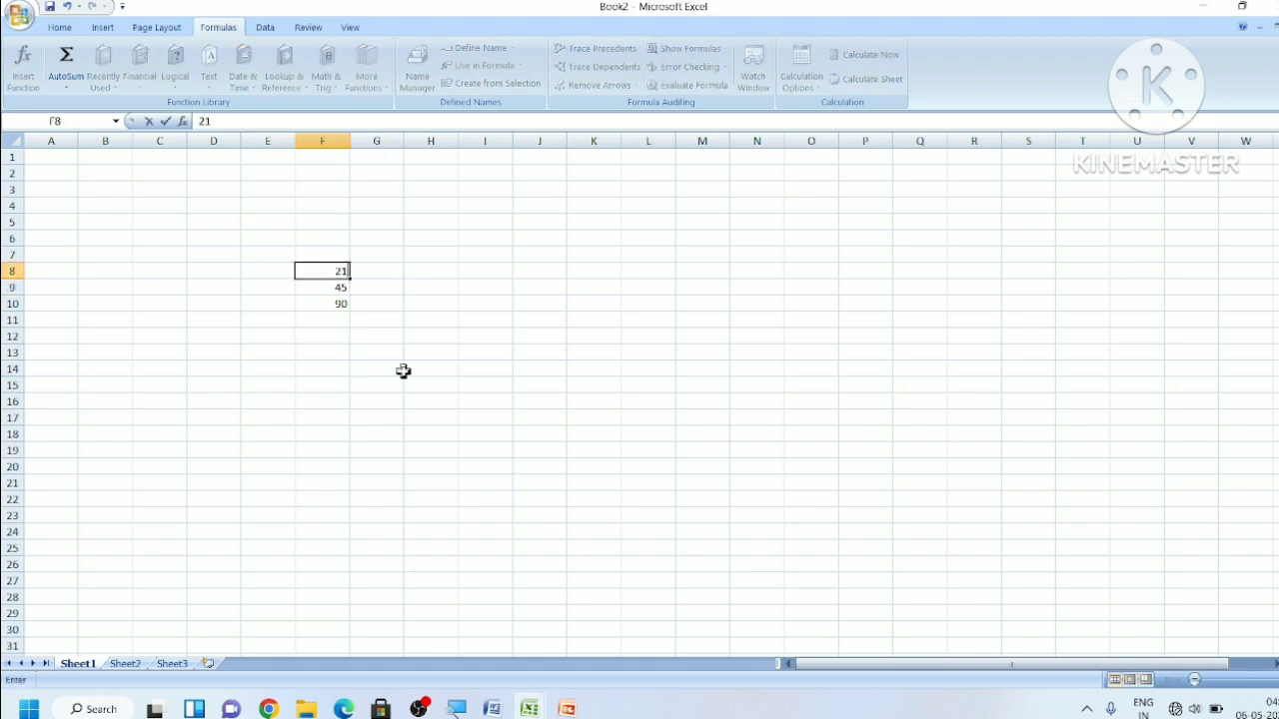
pyautogui.press('Return')
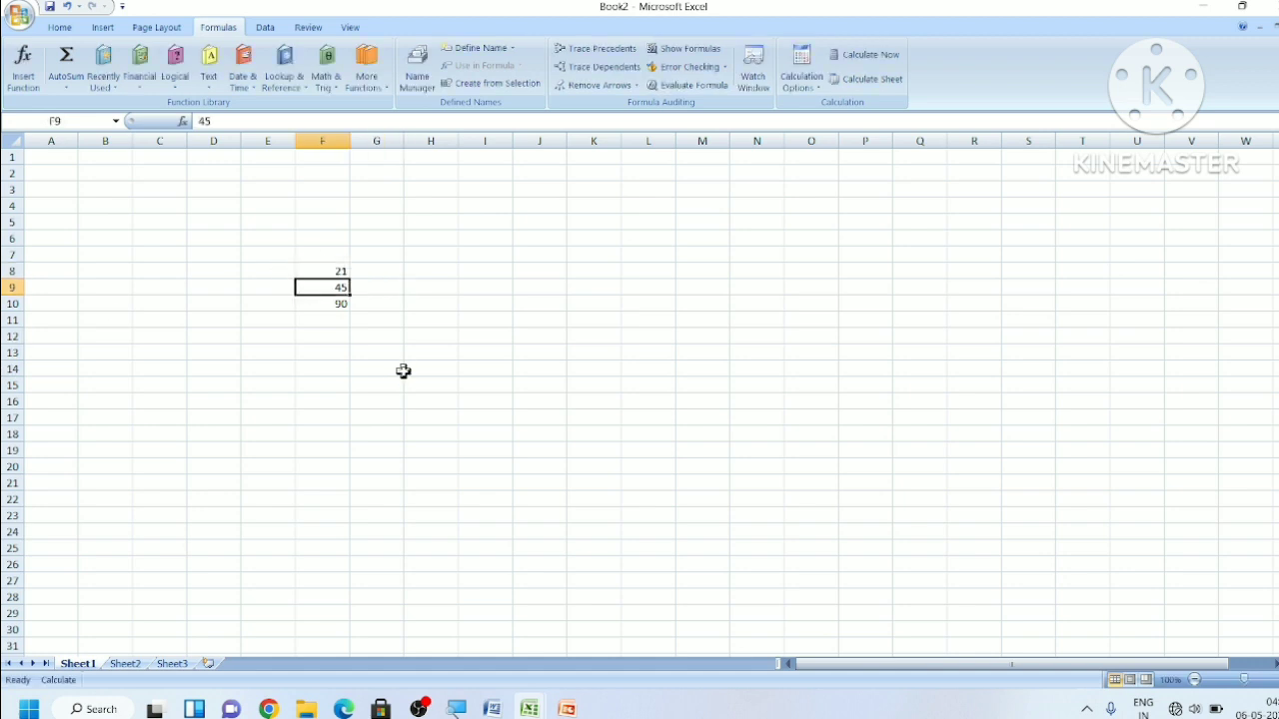
pyautogui.write('65')
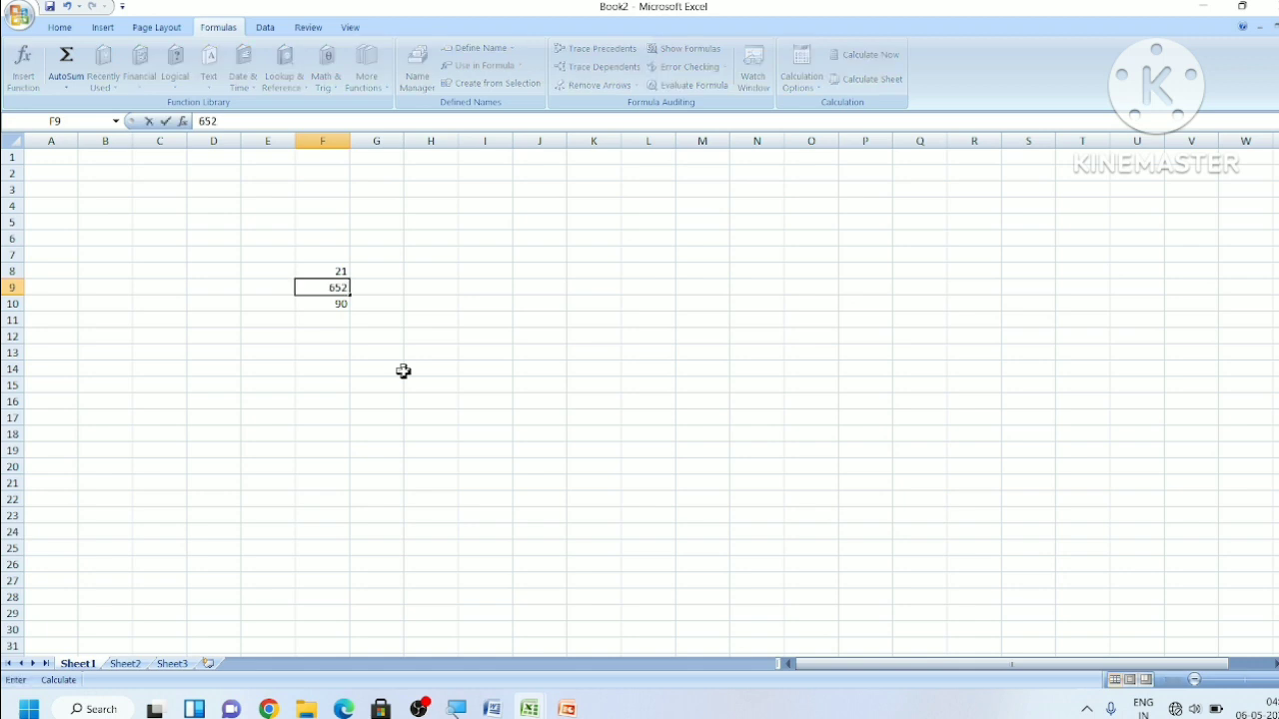
pyautogui.press('Return')
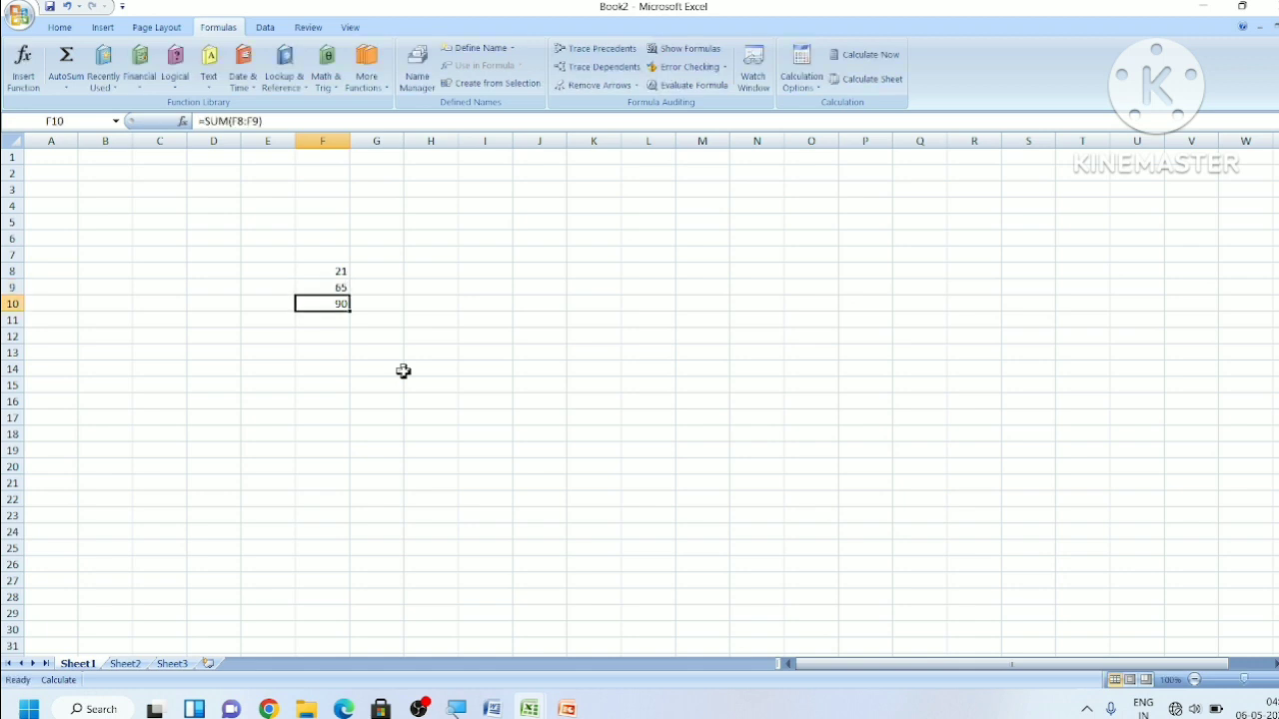
pyautogui.press('Return')
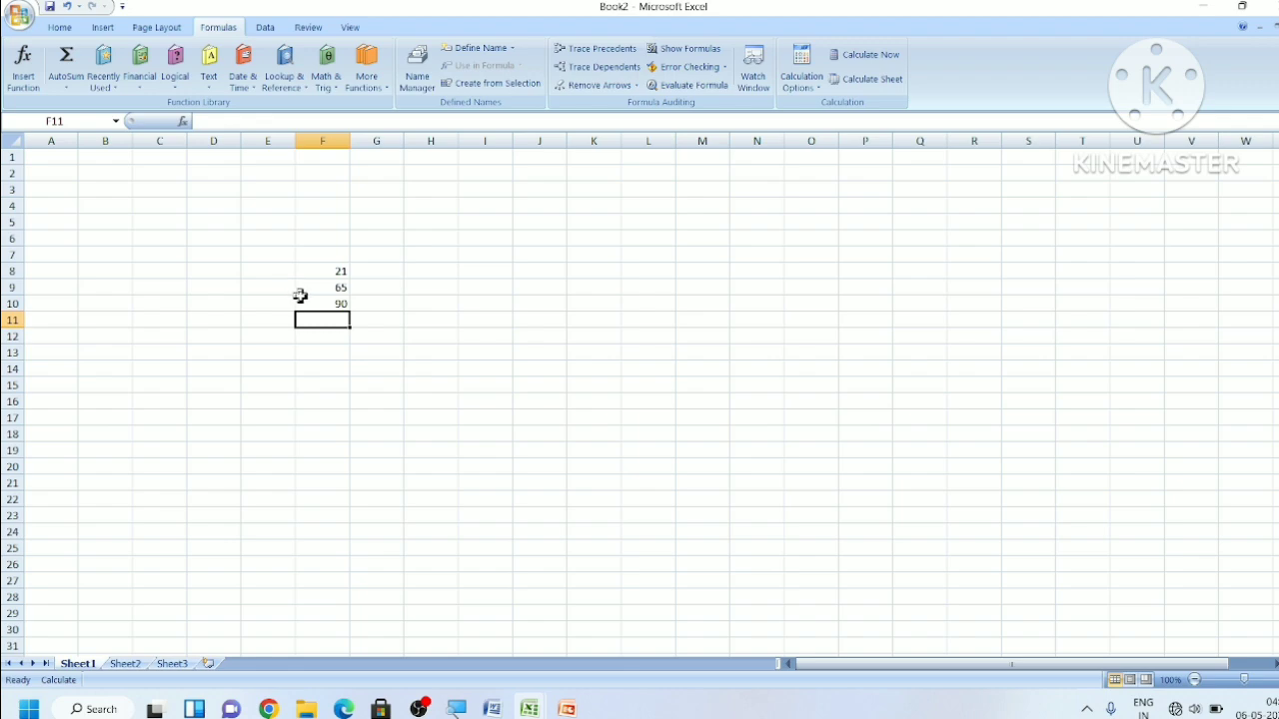
pyautogui.click(308, 299)
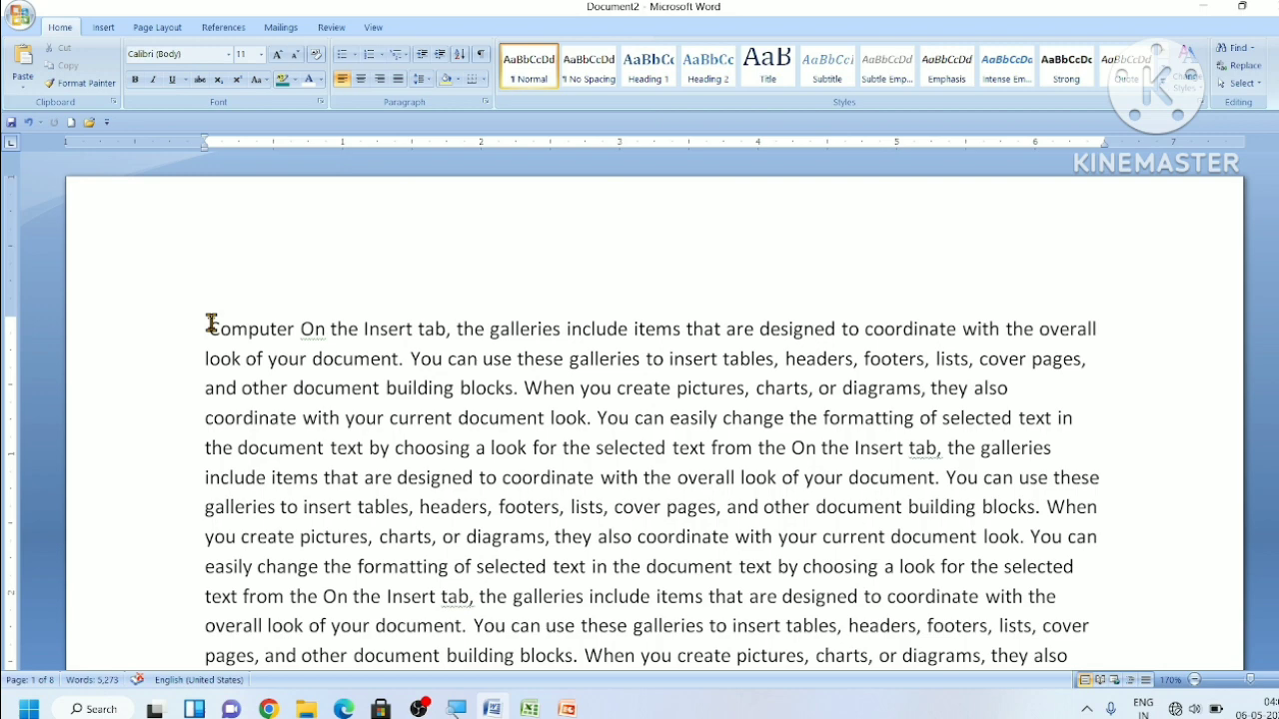
# Step: Select the paragraph's opening lines and open, then dismiss, their right-click menu
pyautogui.moveTo(208, 328); pyautogui.dragTo(687, 386)
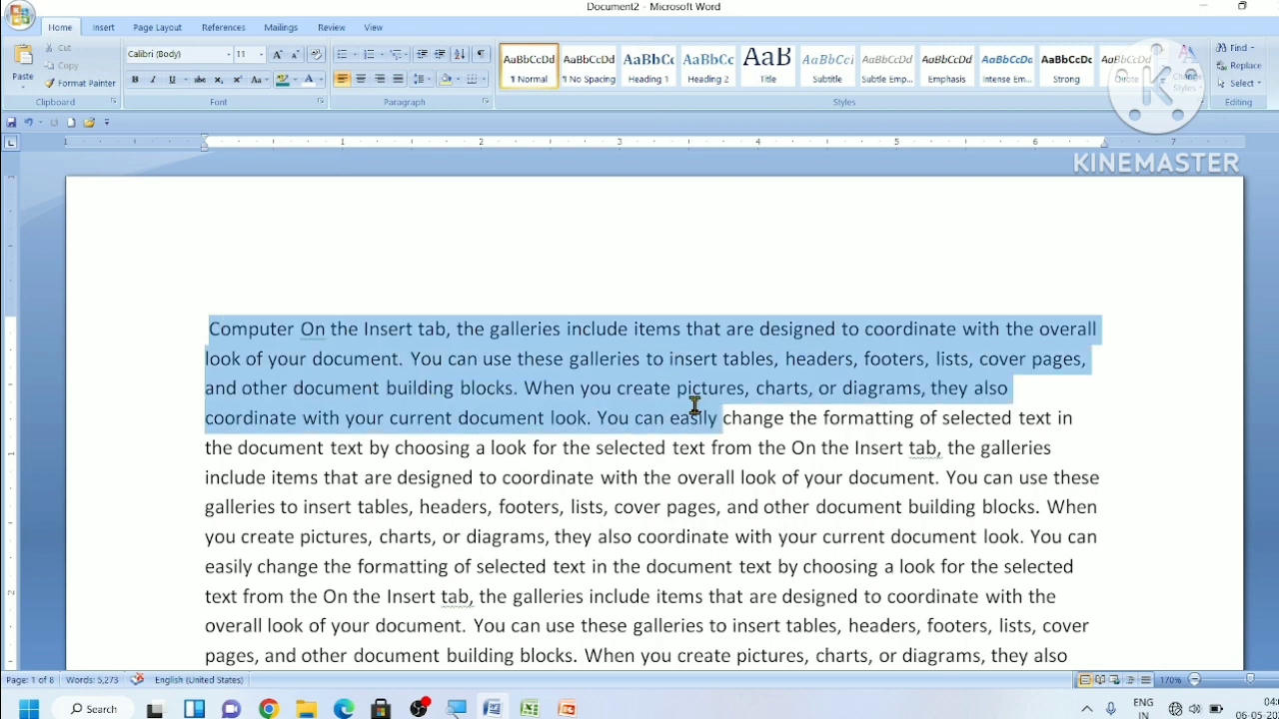
pyautogui.rightClick(687, 385)
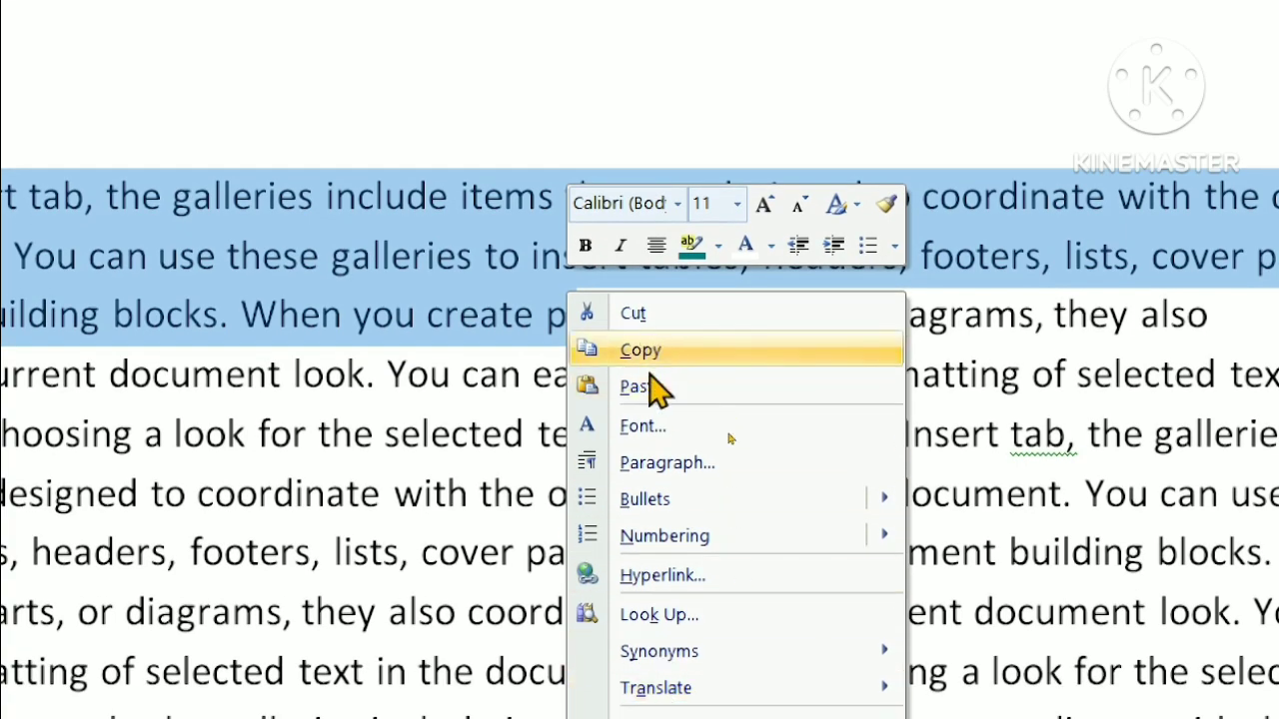
pyautogui.moveTo(679, 546)
pyautogui.press('Escape')
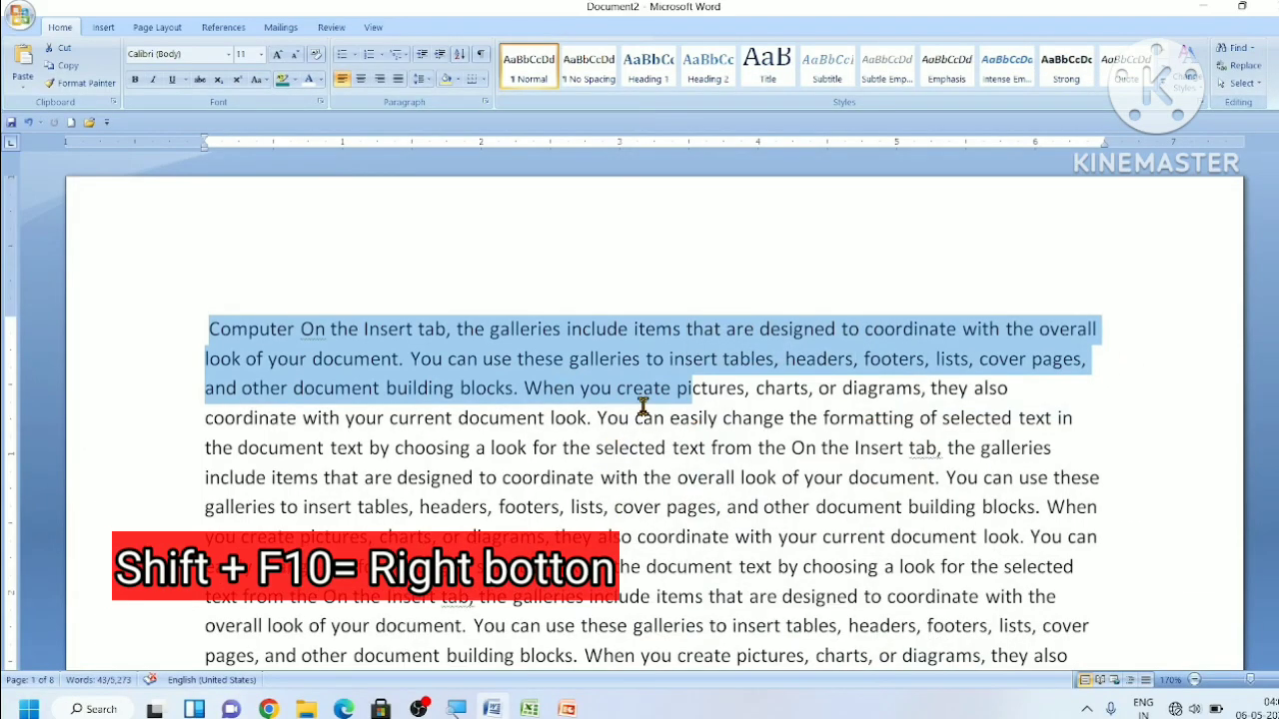
# Step: Show the same shortcut menu with Shift+F10, dismiss it, and minimize Word
pyautogui.hotkey('shift', 'F10')
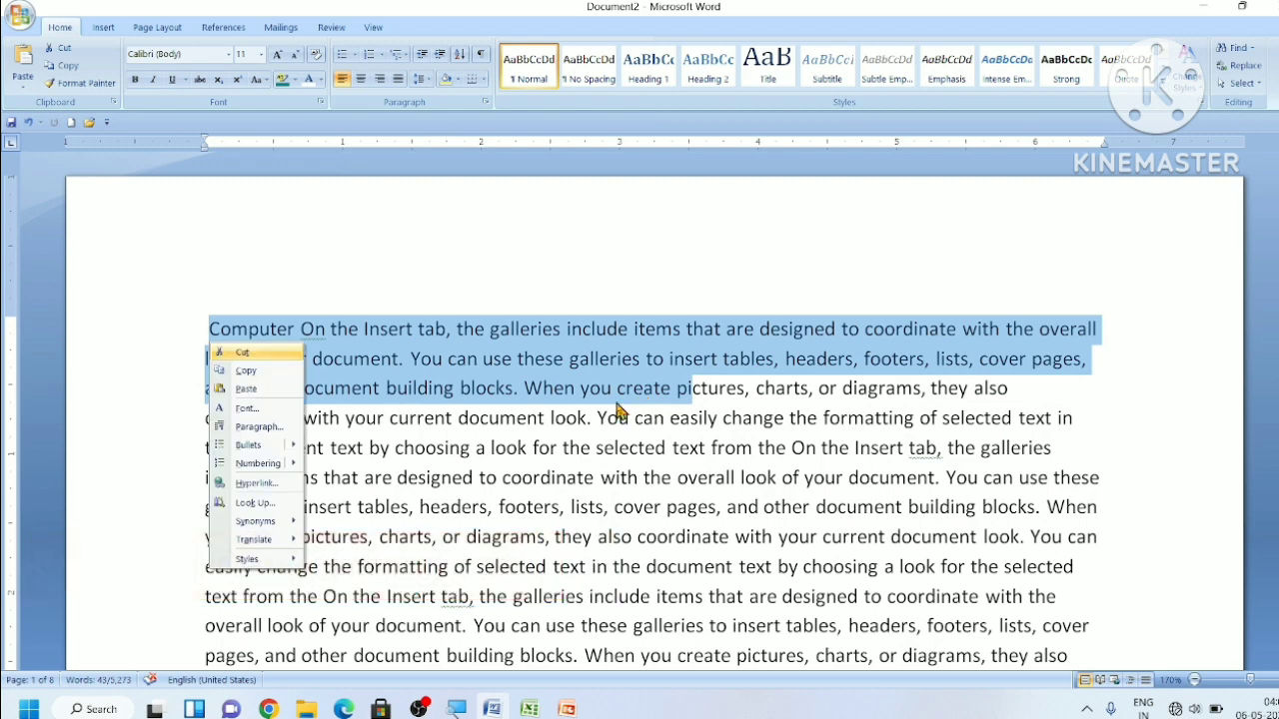
pyautogui.moveTo(243, 450)
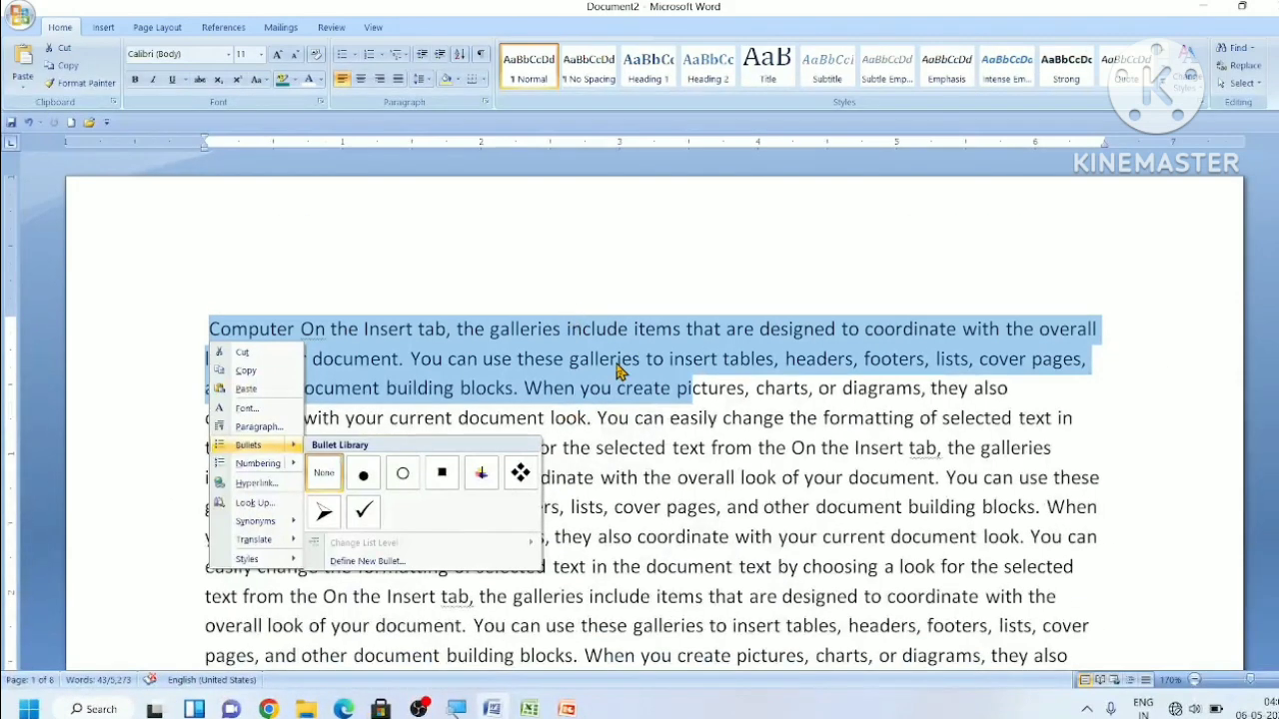
pyautogui.press('Escape')
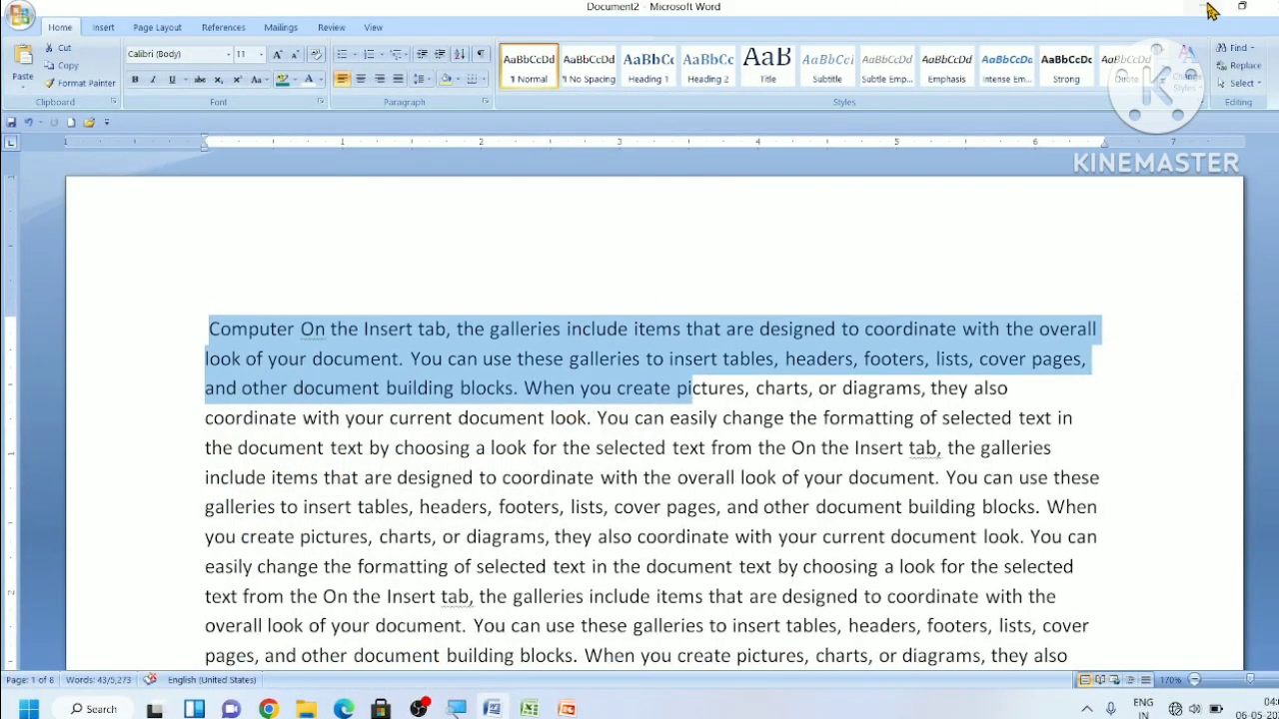
pyautogui.click(1205, 6)
# Step: Refresh the desktop, show its Shift+F10 menu, and preview Book1 and Book2 from Excel's taskbar icon
pyautogui.rightClick(617, 189)
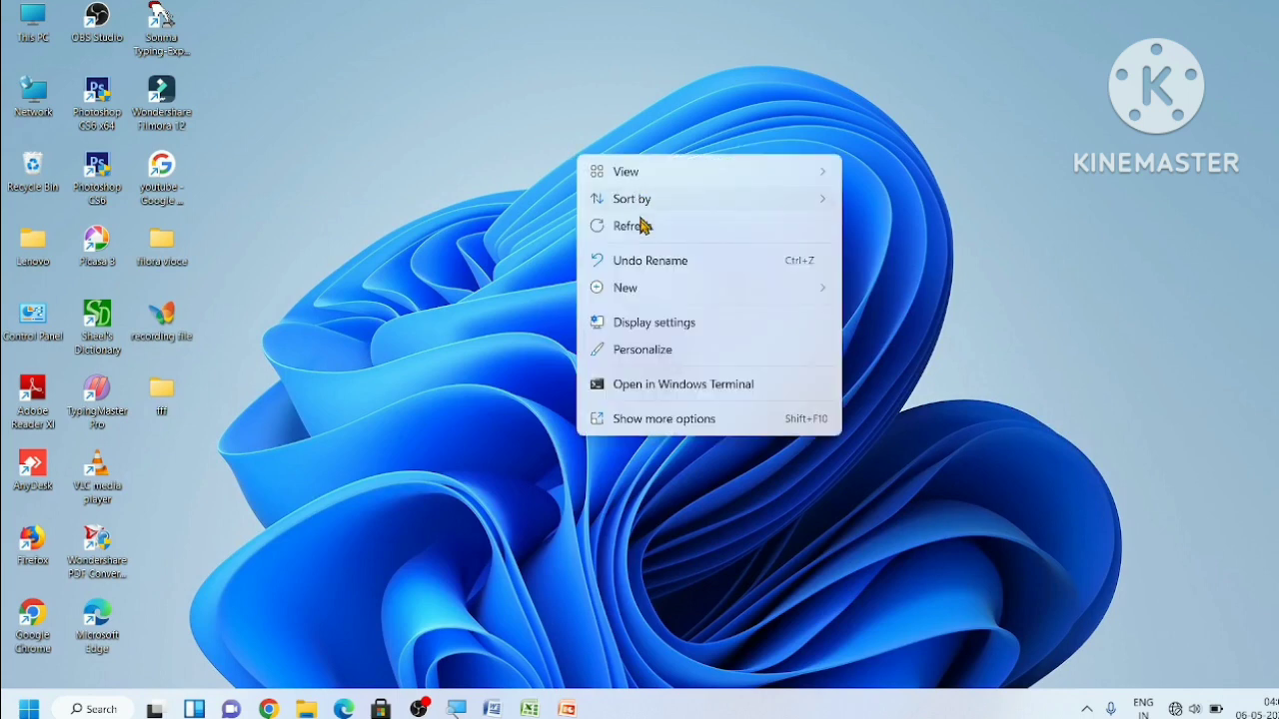
pyautogui.click(644, 232)
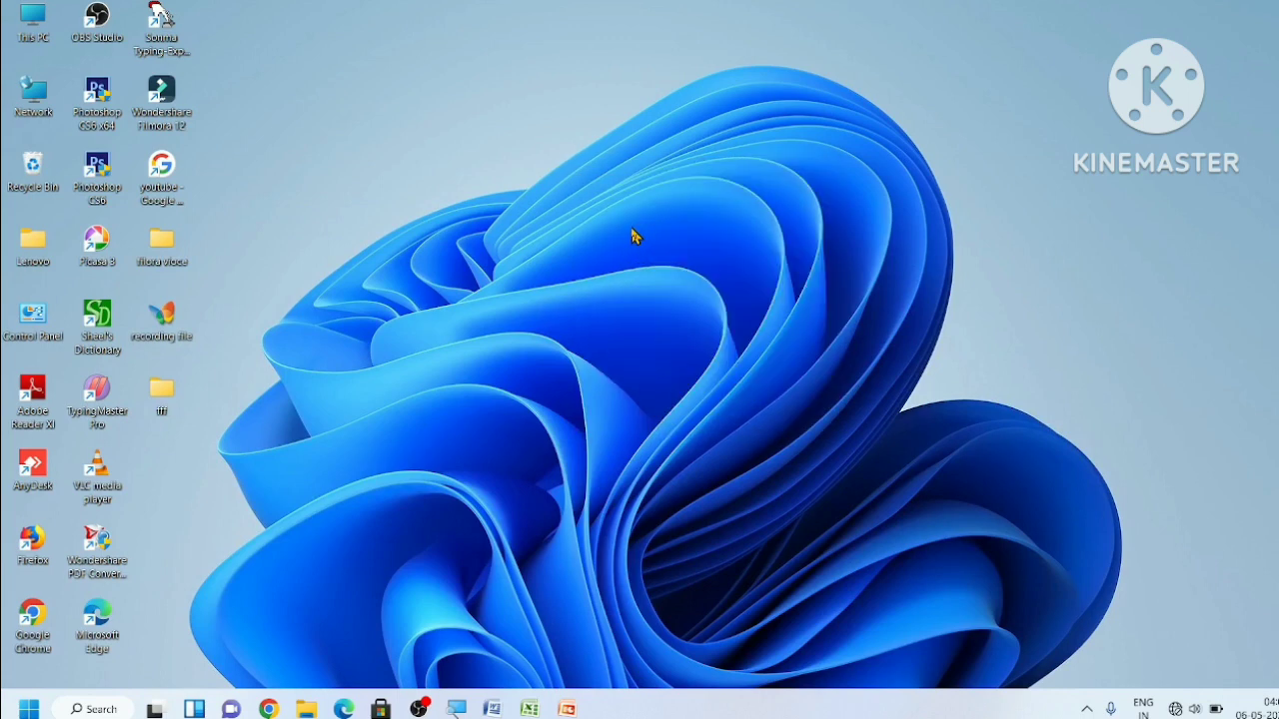
pyautogui.hotkey('shift', 'F10')
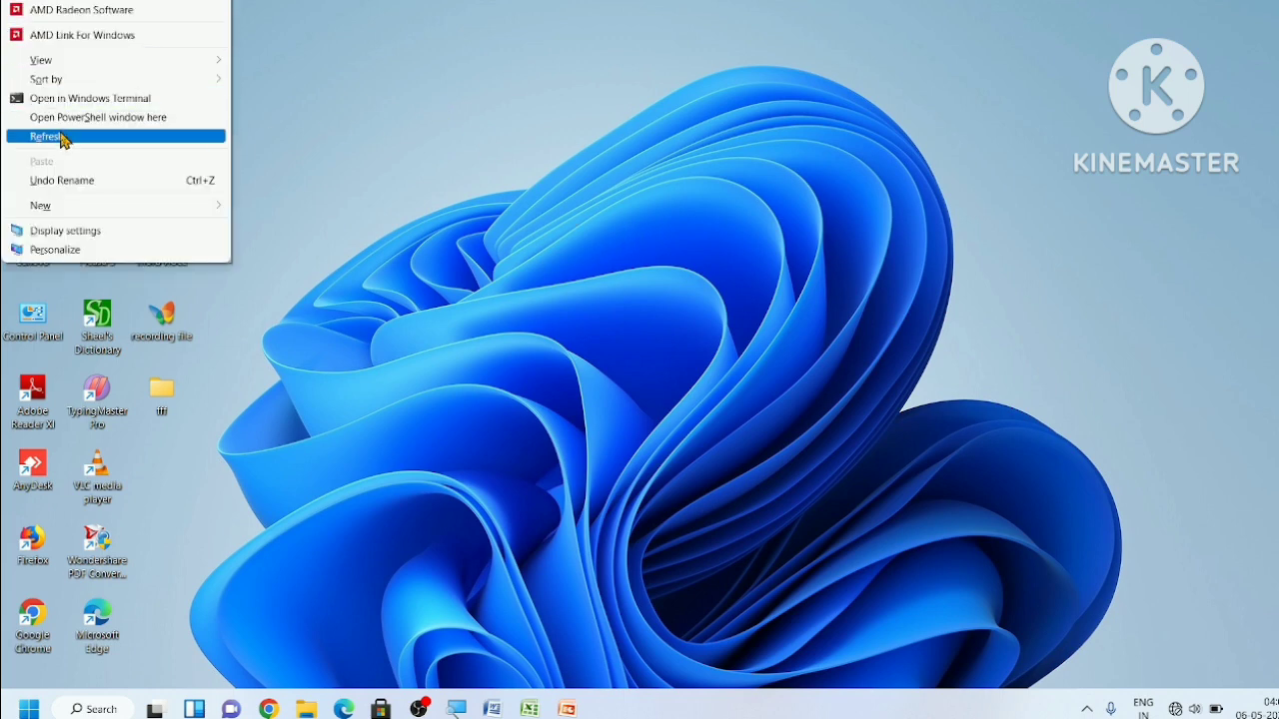
pyautogui.click(481, 117)
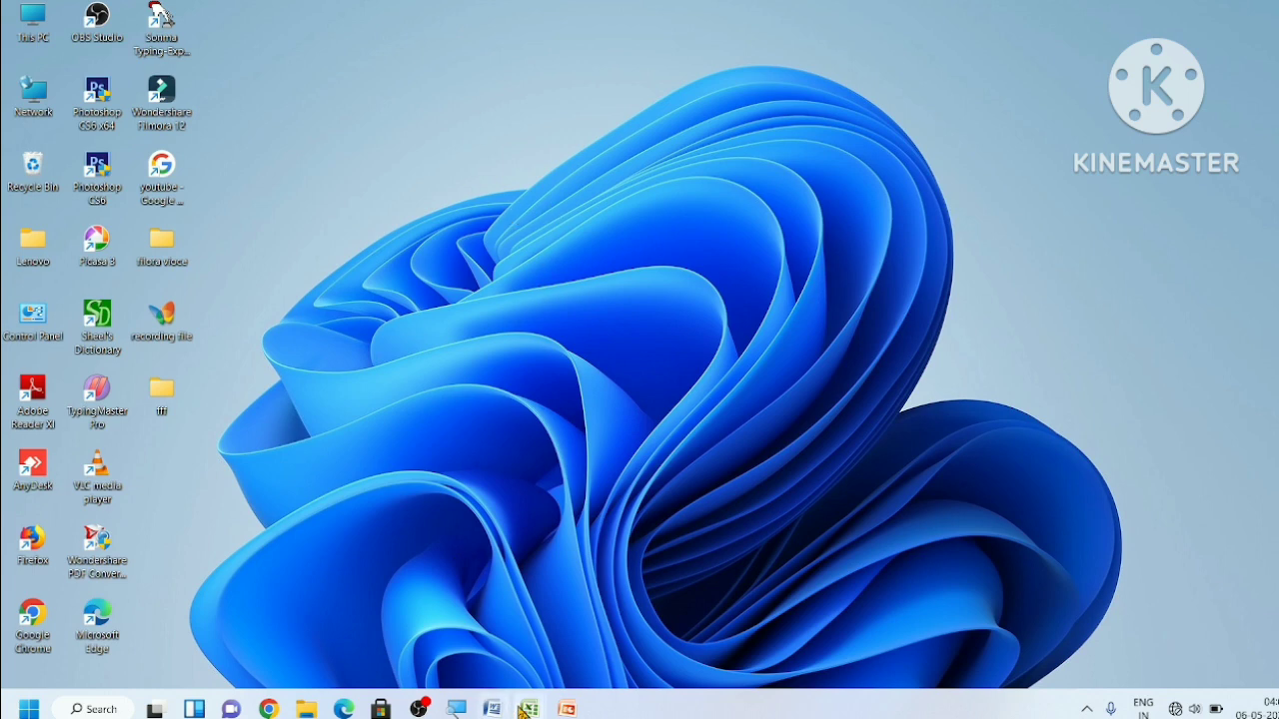
pyautogui.moveTo(529, 709)
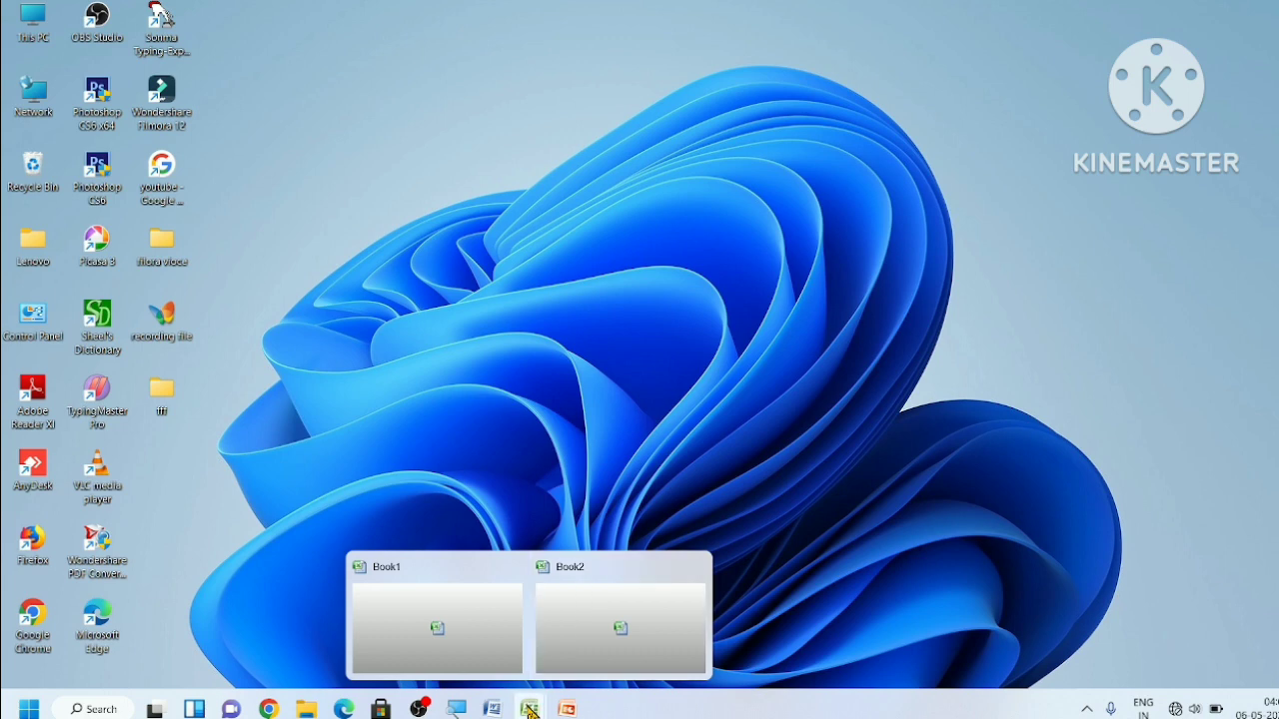
# Step: Switch to Book2 and toggle its window between restored and maximized with Ctrl+F10
pyautogui.click(620, 639)
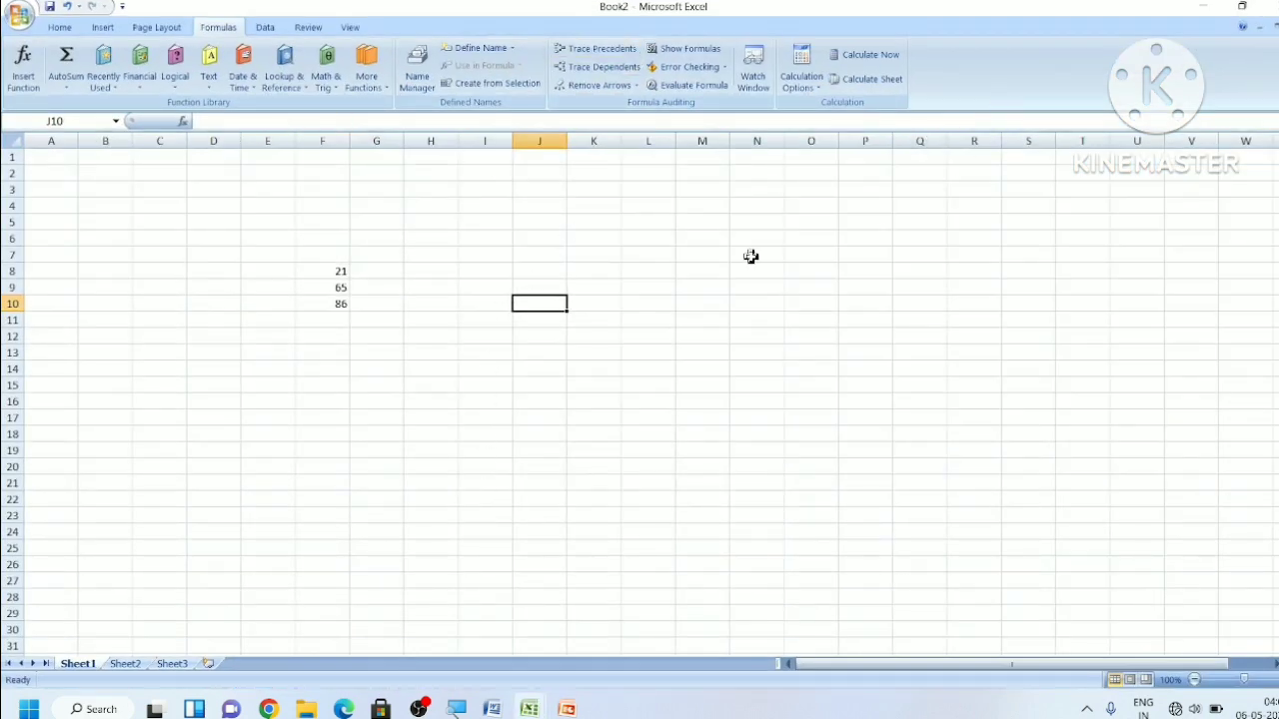
pyautogui.hotkey('ctrl', 'F10')
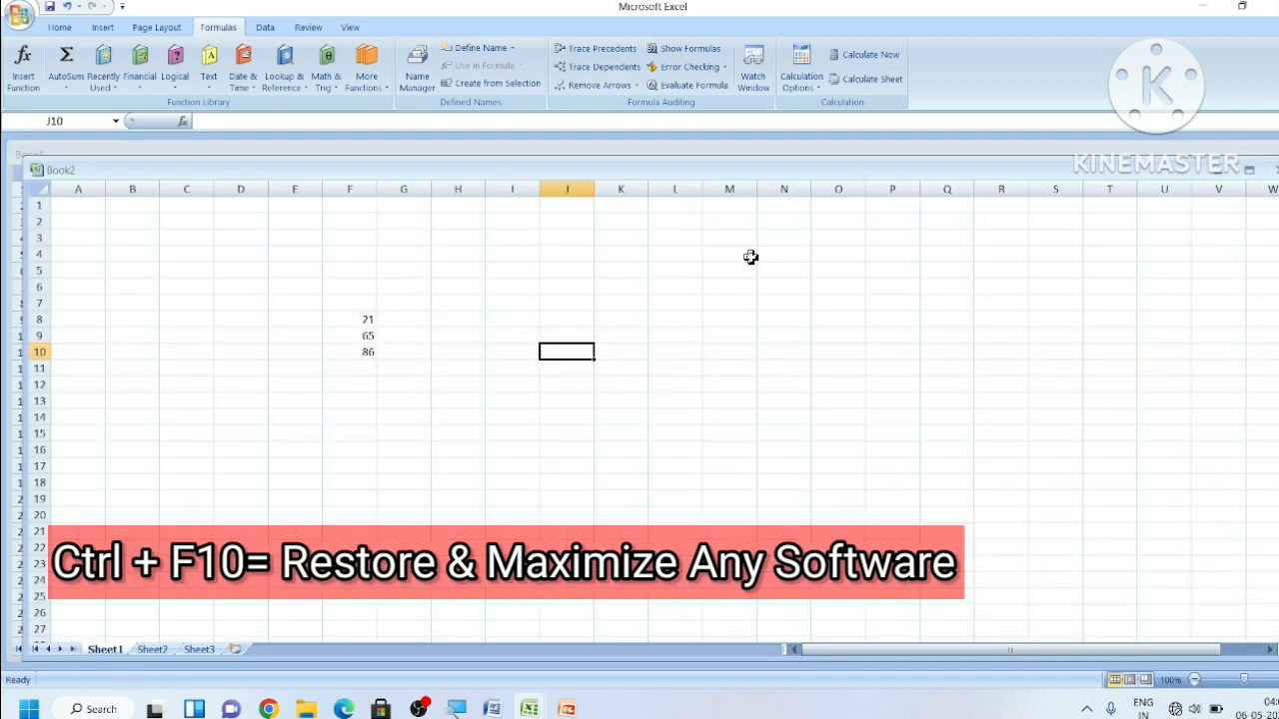
pyautogui.hotkey('ctrl', 'F10')
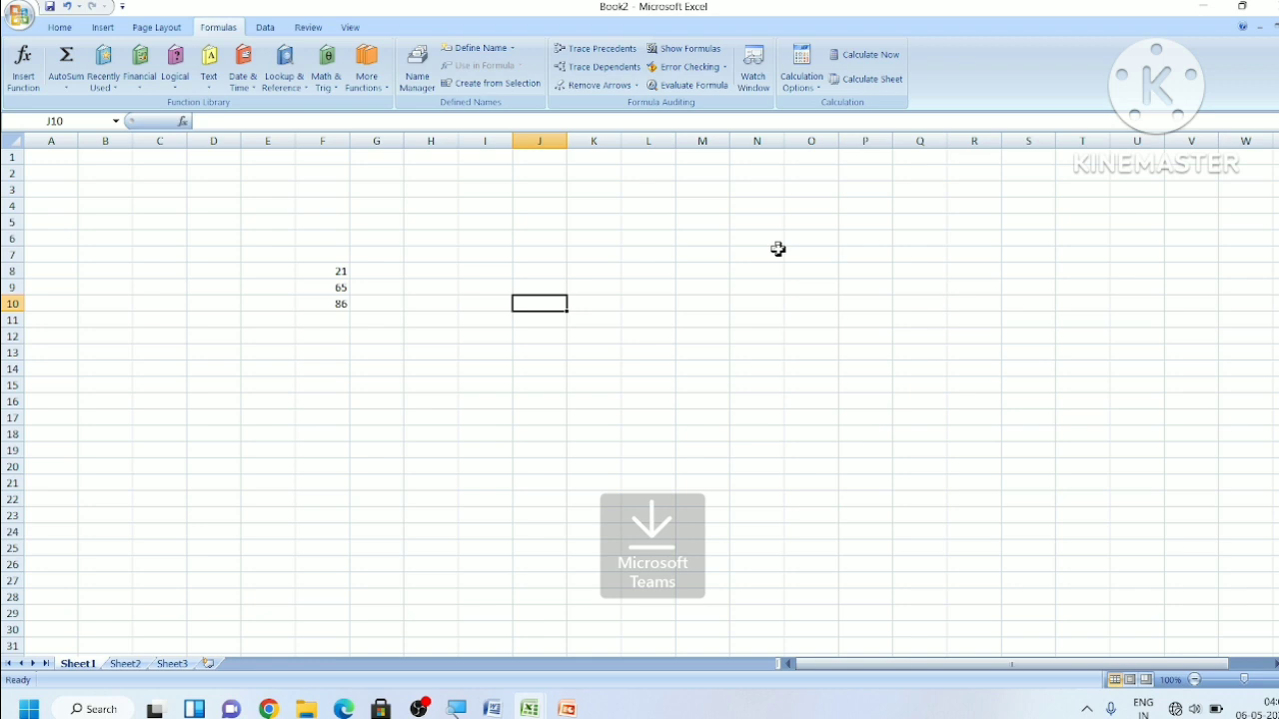
pyautogui.hotkey('ctrl', 'F10')
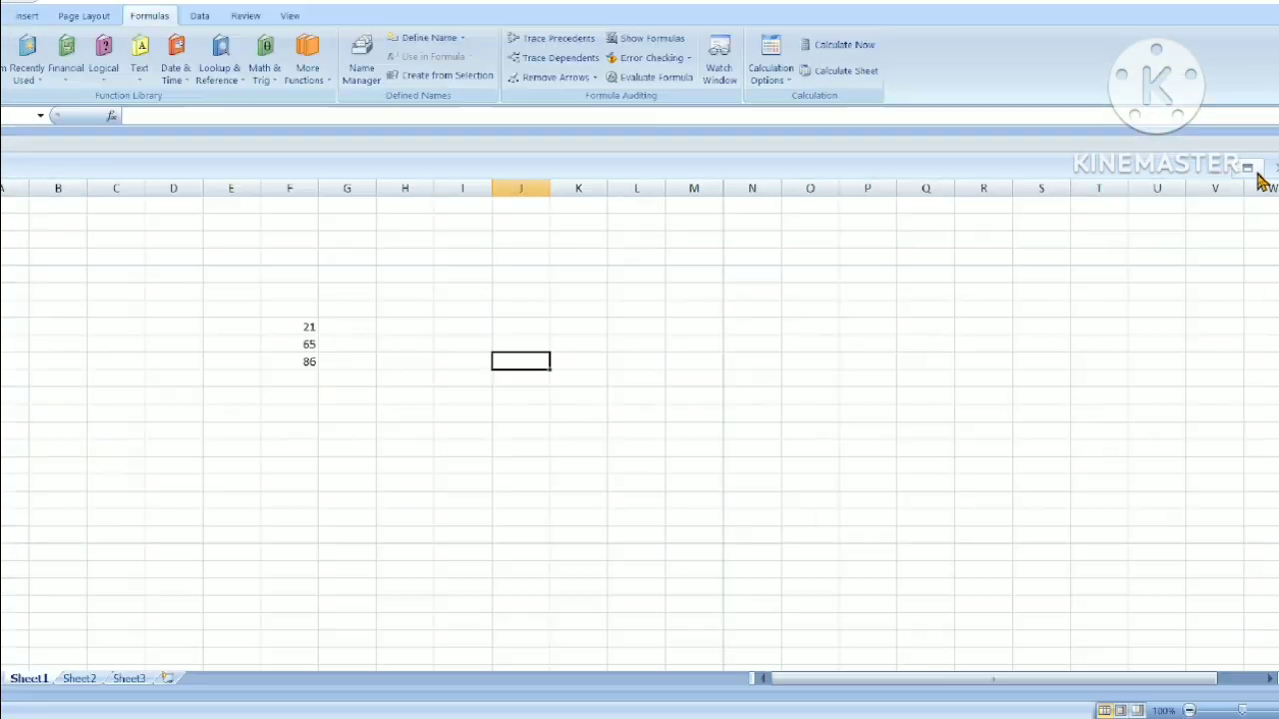
# Step: Insert a Macro1 macro sheet with Ctrl+F11, maximize the workbook, then minimize Excel
pyautogui.hotkey('ctrl', 'F11')
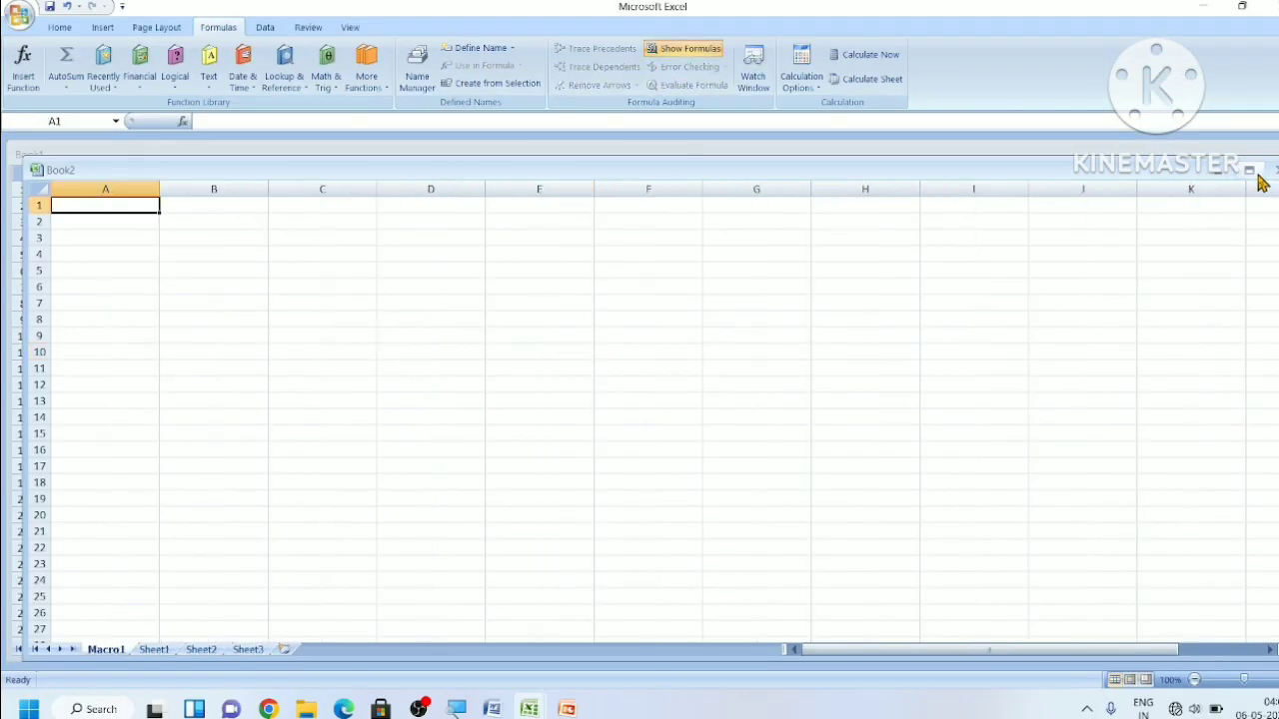
pyautogui.click(1261, 171)
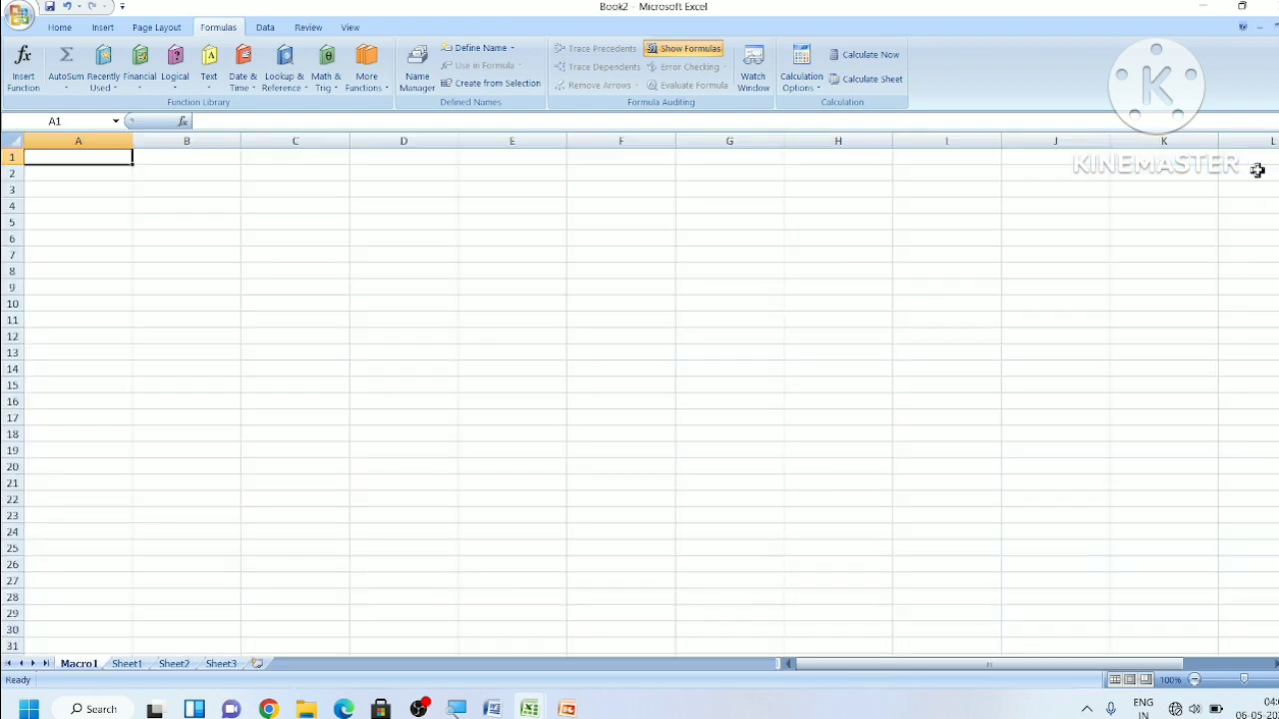
pyautogui.click(1242, 6)
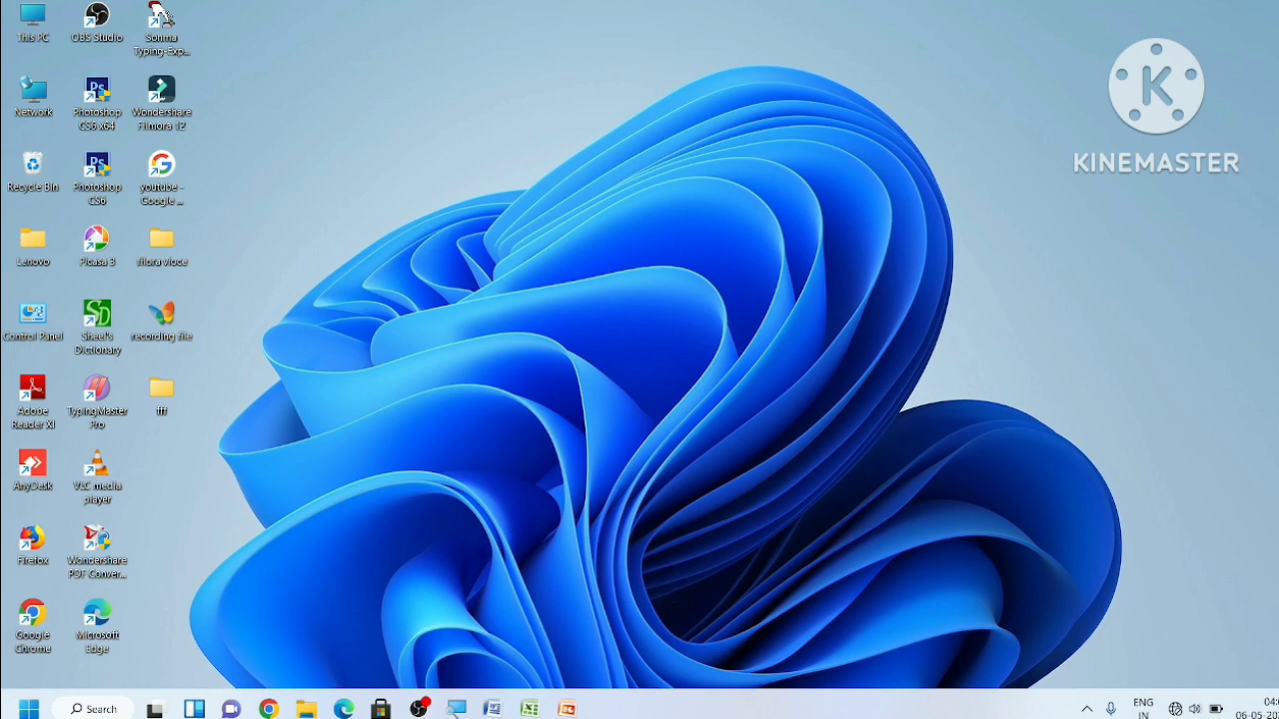
# Step: Restore Word's Document2 from the taskbar, then bring the Chrome New Tab window in front of it
pyautogui.click(491, 709)
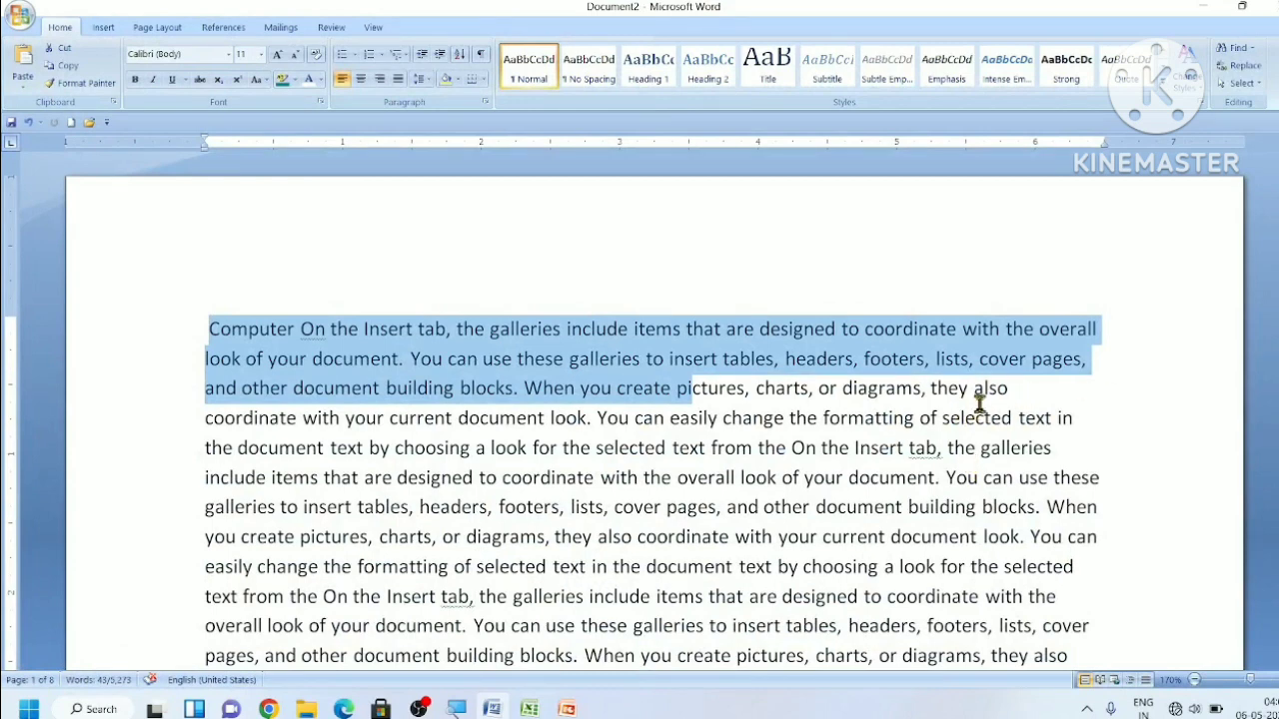
pyautogui.moveTo(529, 707)
pyautogui.click(270, 709)
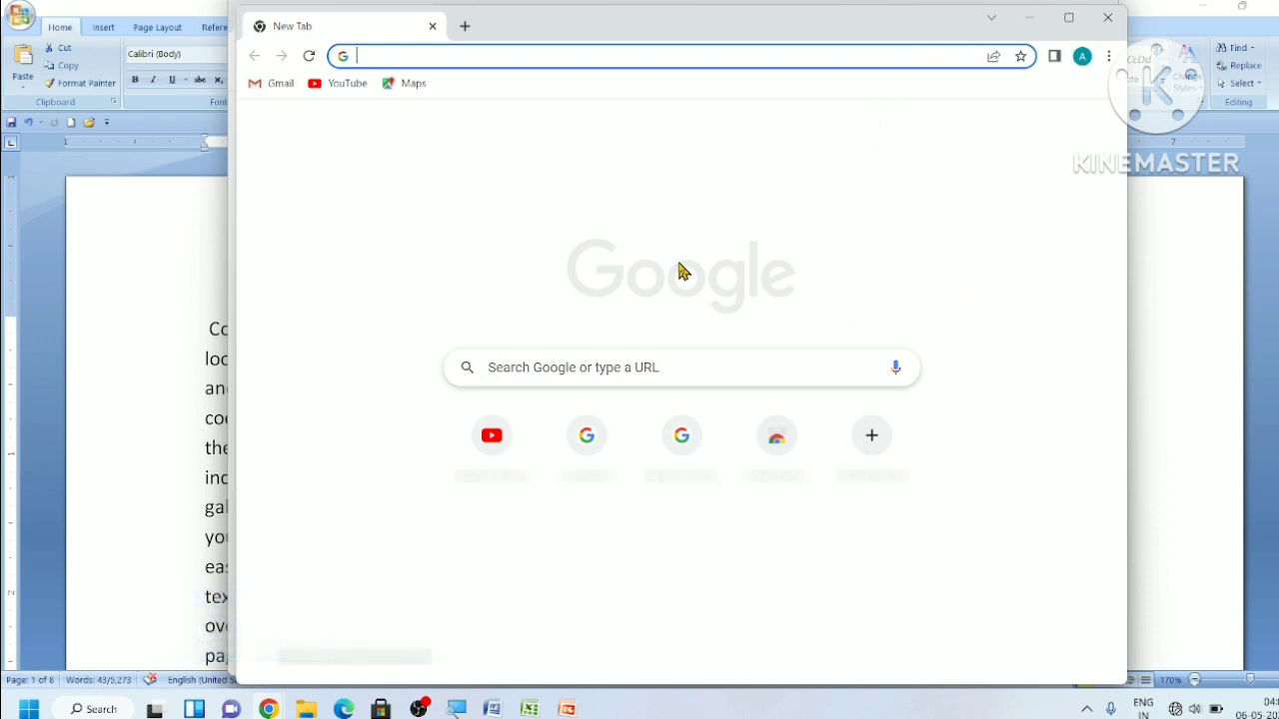
# Step: Toggle Chrome full screen on and off with F11, then close the browser window to reveal Word
pyautogui.press('F11')
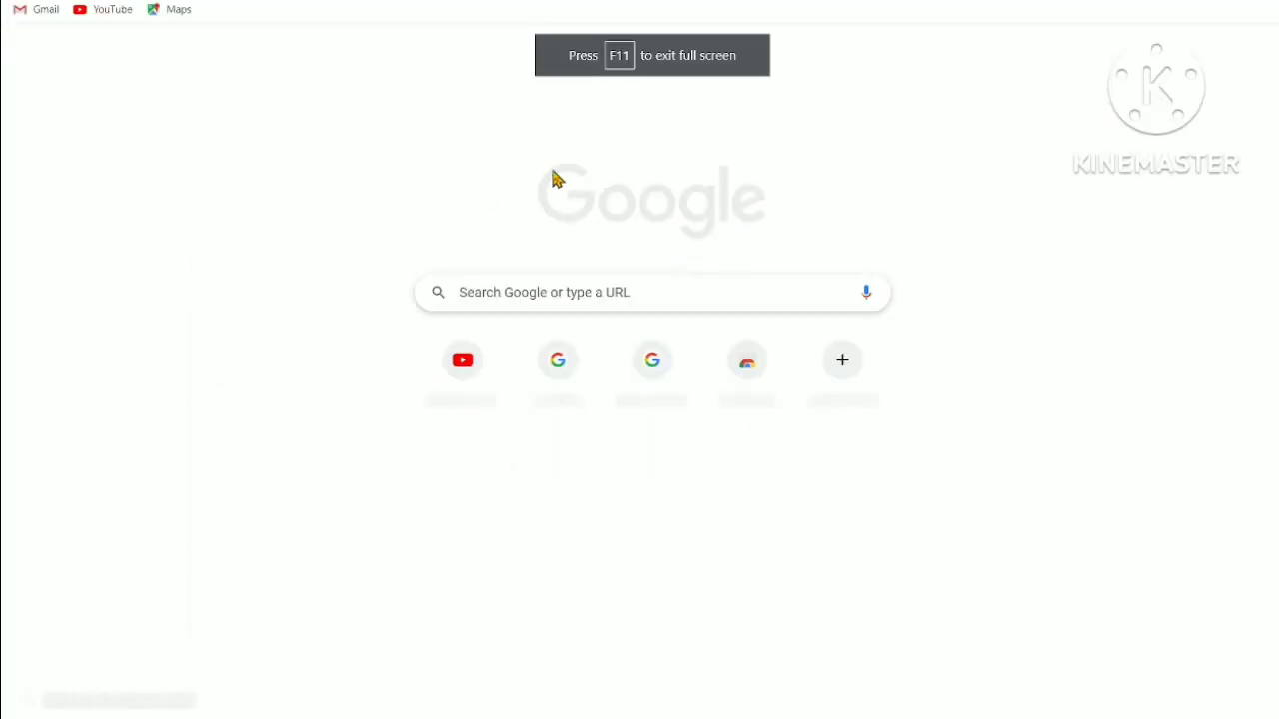
pyautogui.press('F11')
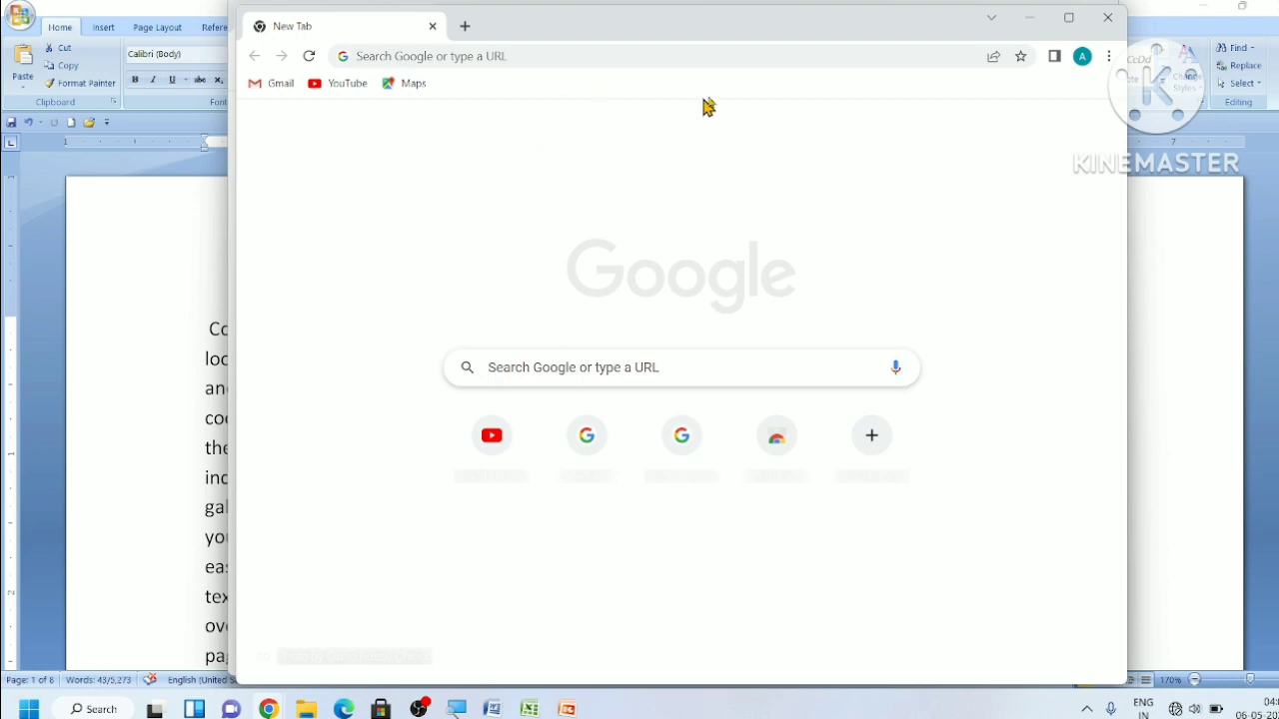
pyautogui.click(1036, 24)
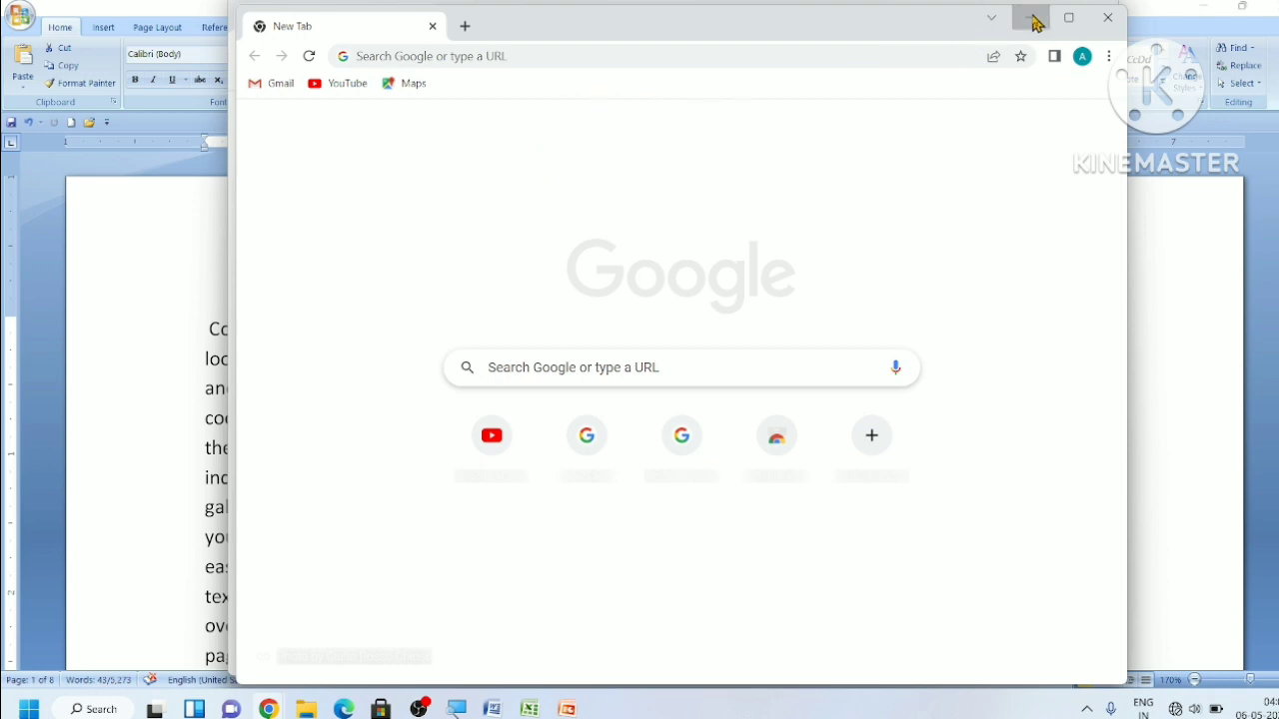
pyautogui.click(1098, 12)
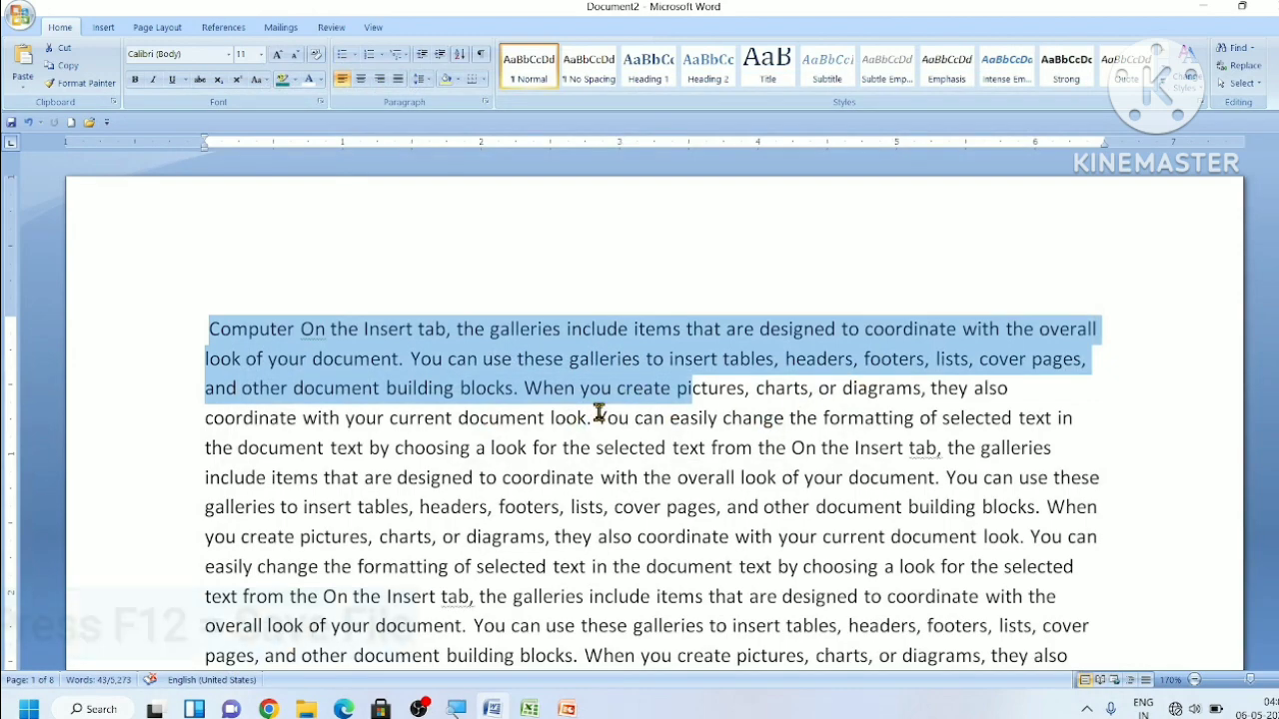
pyautogui.press('F12')
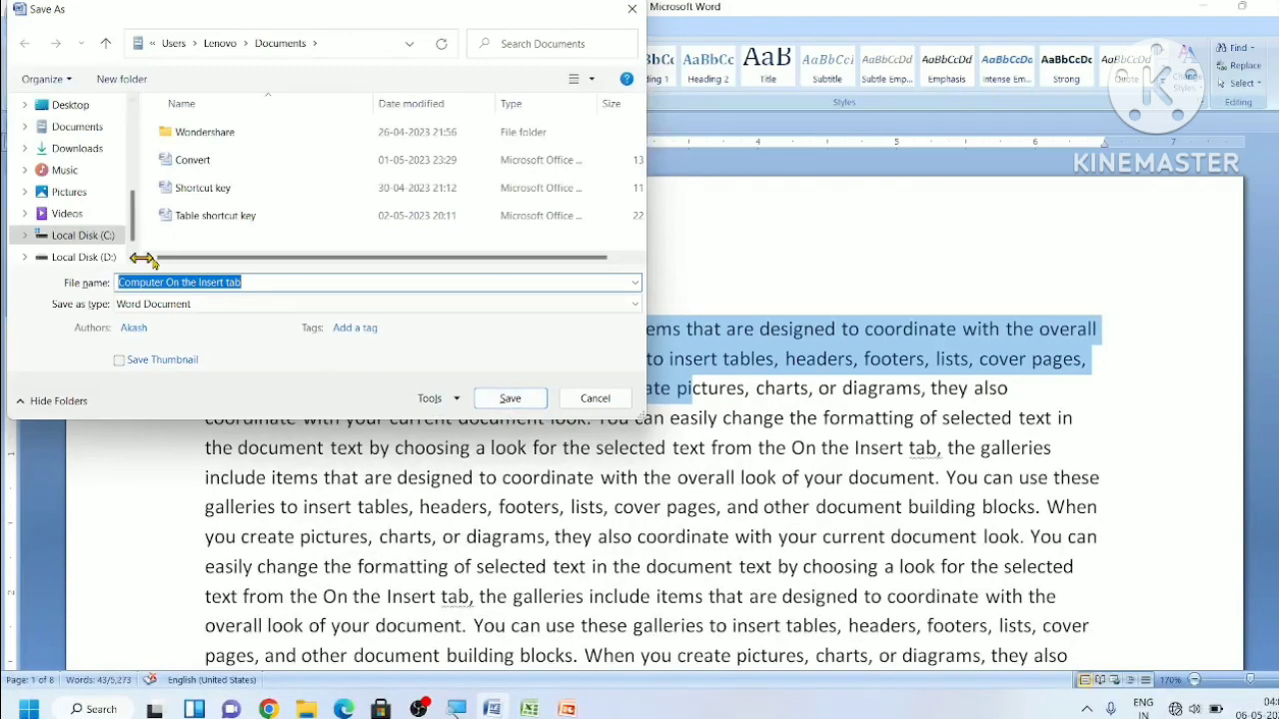
pyautogui.click(632, 8)
pyautogui.click(18, 16)
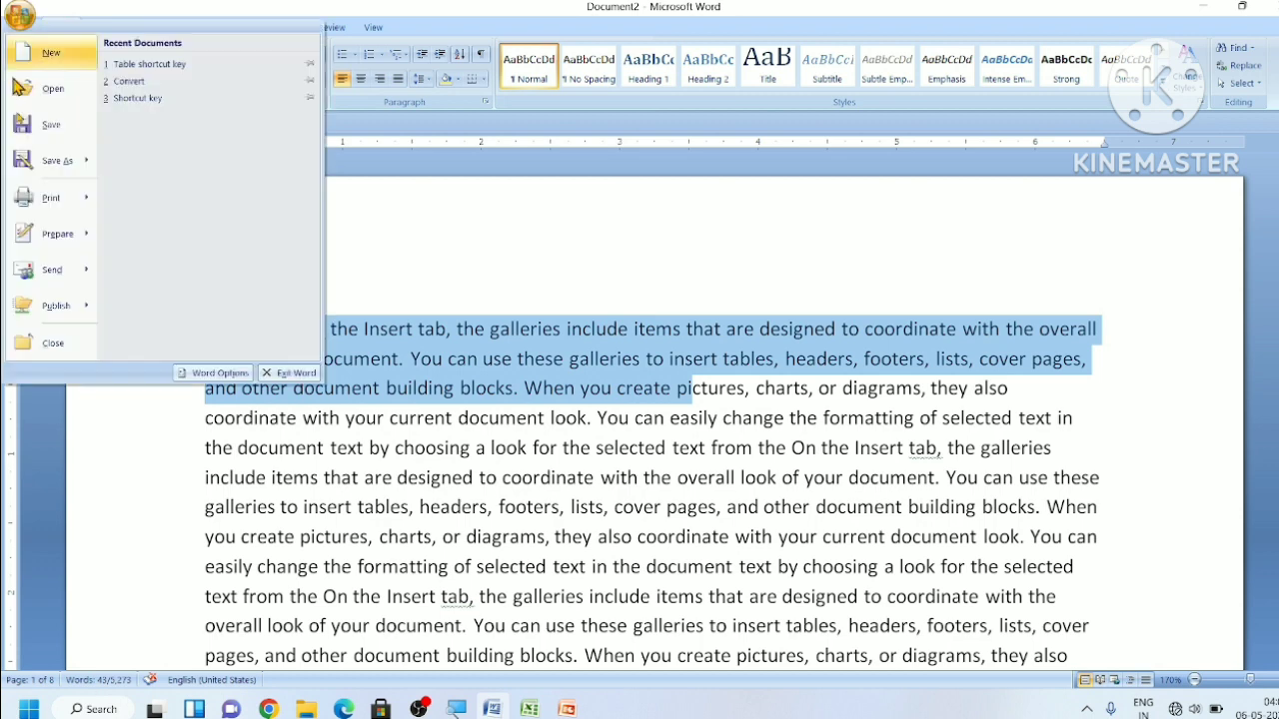
pyautogui.click(386, 186)
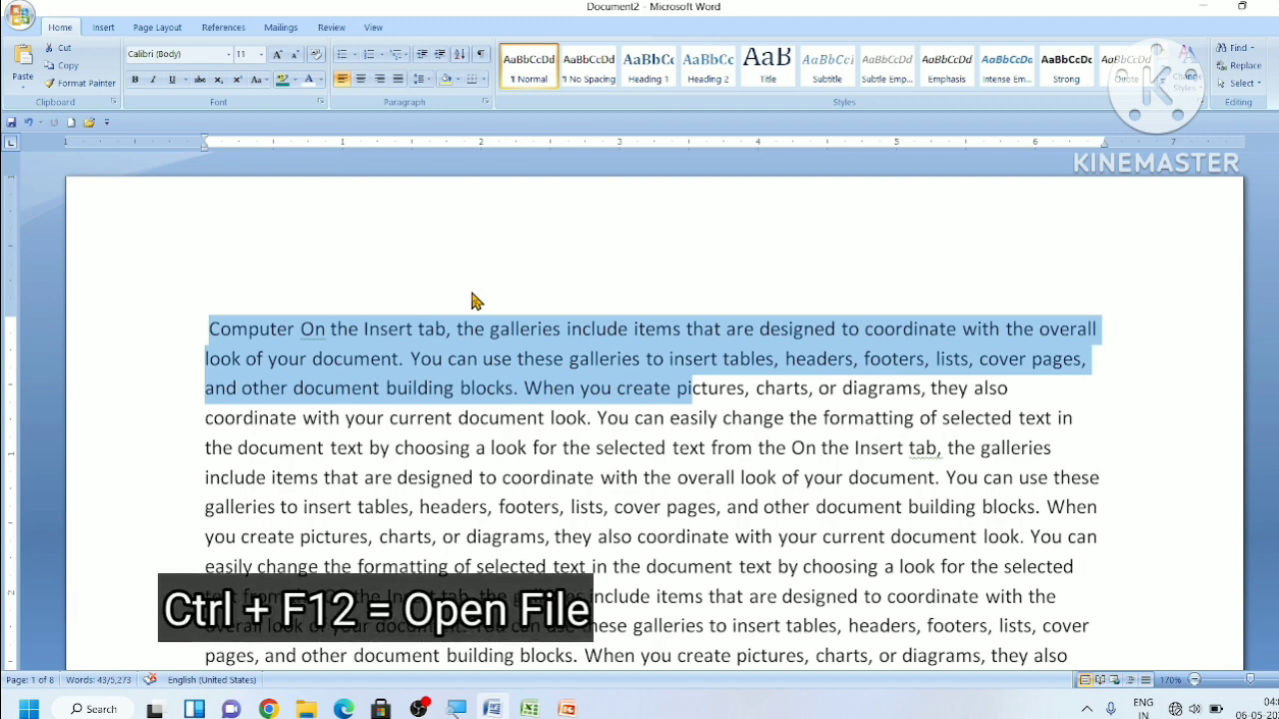
# Step: Open Convert.docx from the Documents folder via the Ctrl+F12 Open dialog
pyautogui.hotkey('ctrl', 'F12')
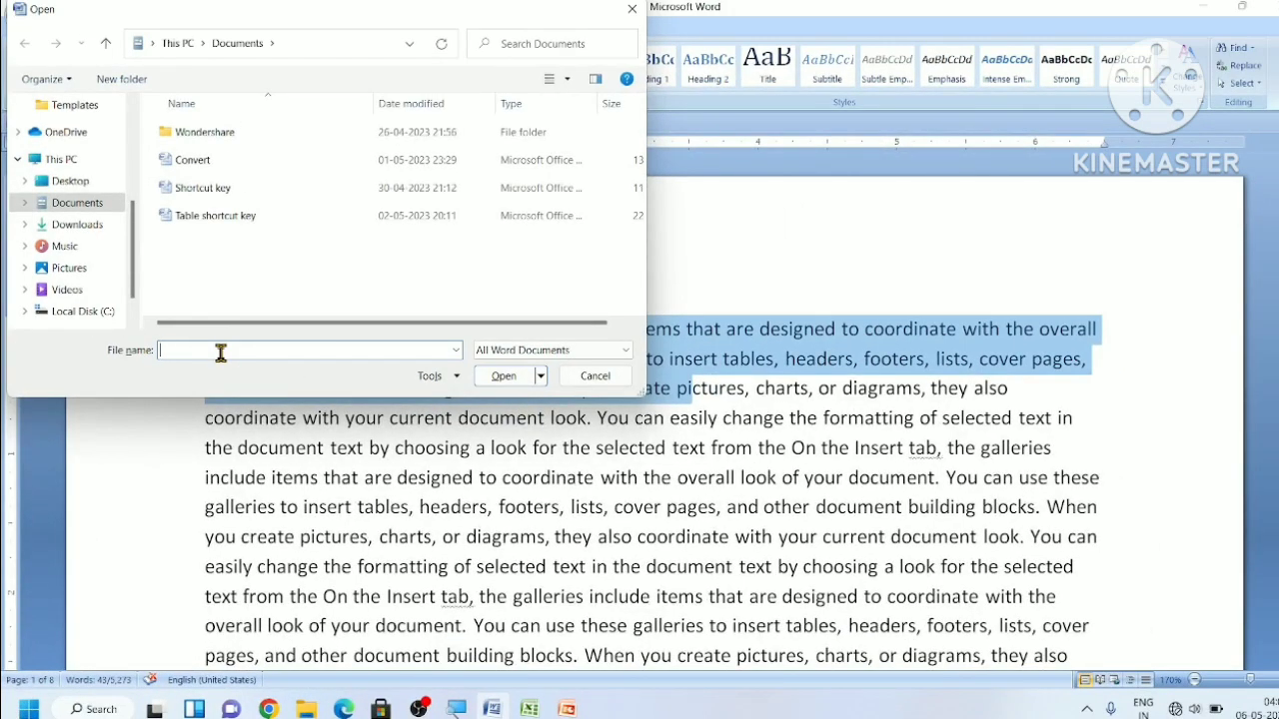
pyautogui.write('con')
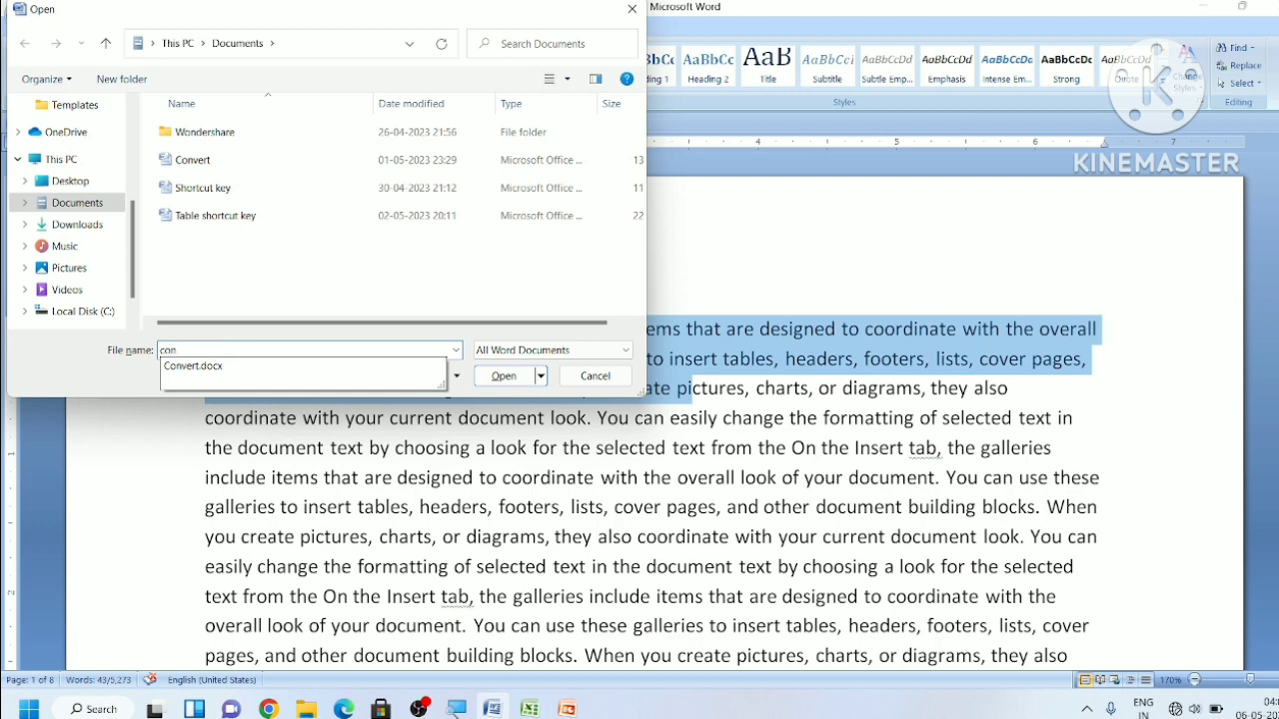
pyautogui.press('Down')
pyautogui.press('Return')
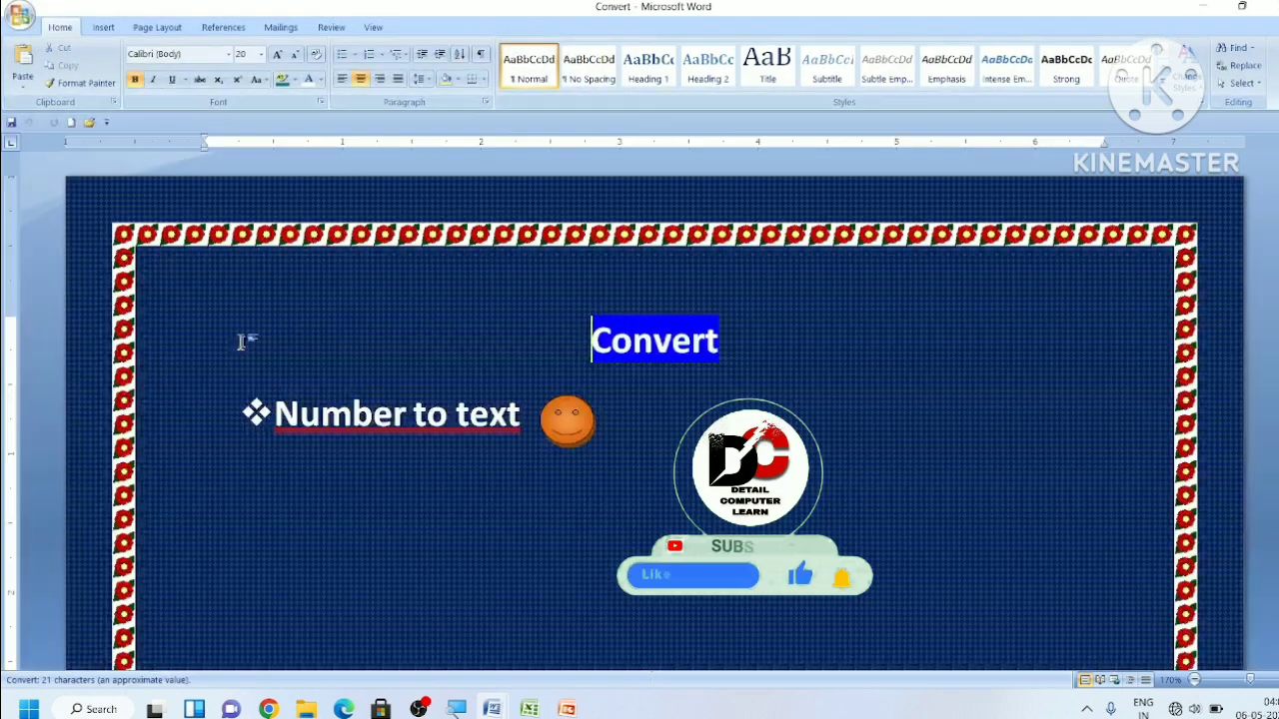